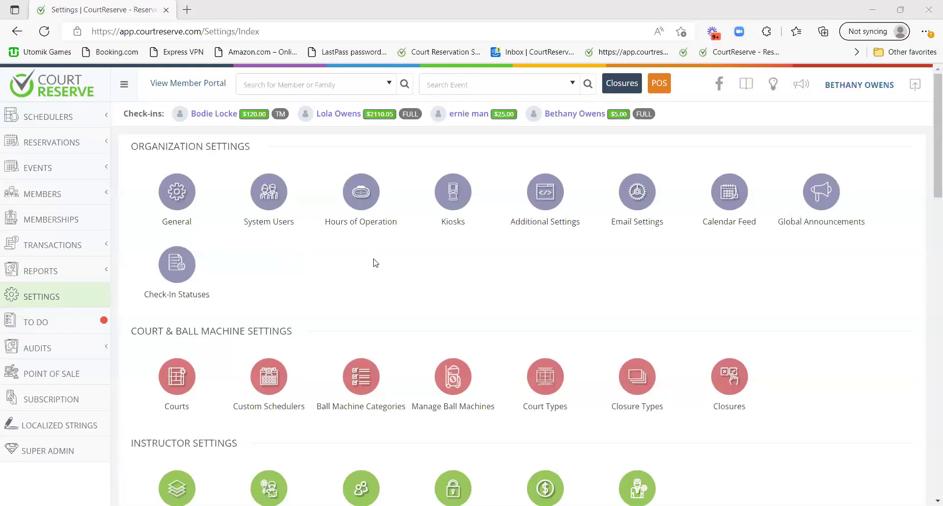
Review the event categories list in the Event Settings, and return to the settings overview
{"action": "scroll", "coordinate": [375, 263], "scroll_direction": "down", "scroll_amount": 10}
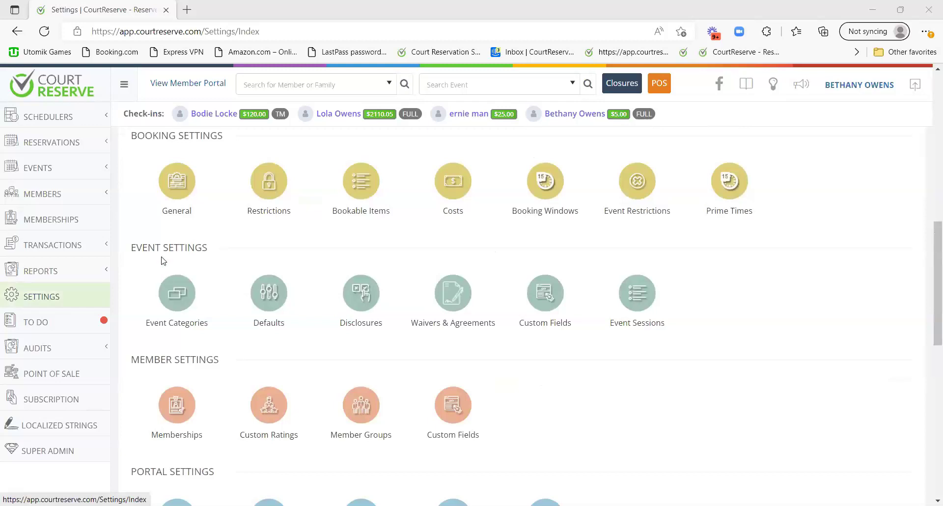
{"action": "left_click", "coordinate": [175, 294]}
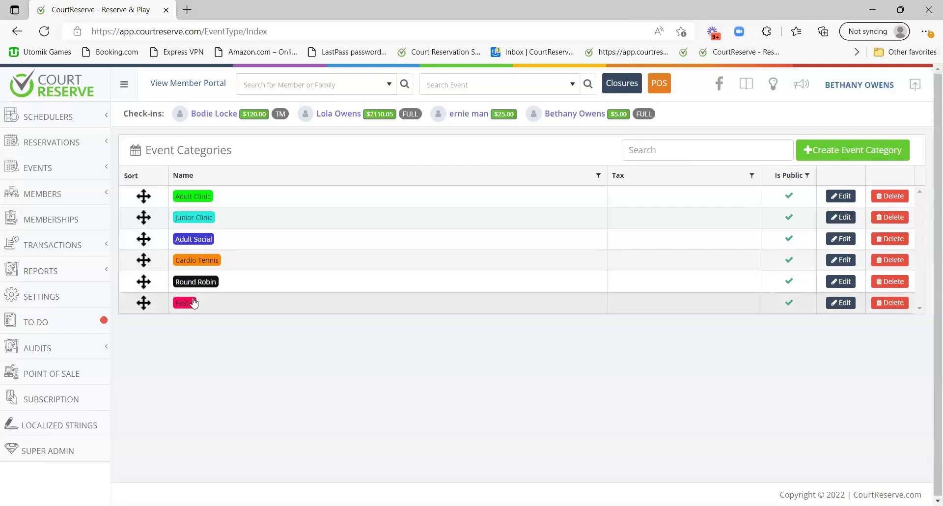
{"action": "left_click", "coordinate": [44, 168]}
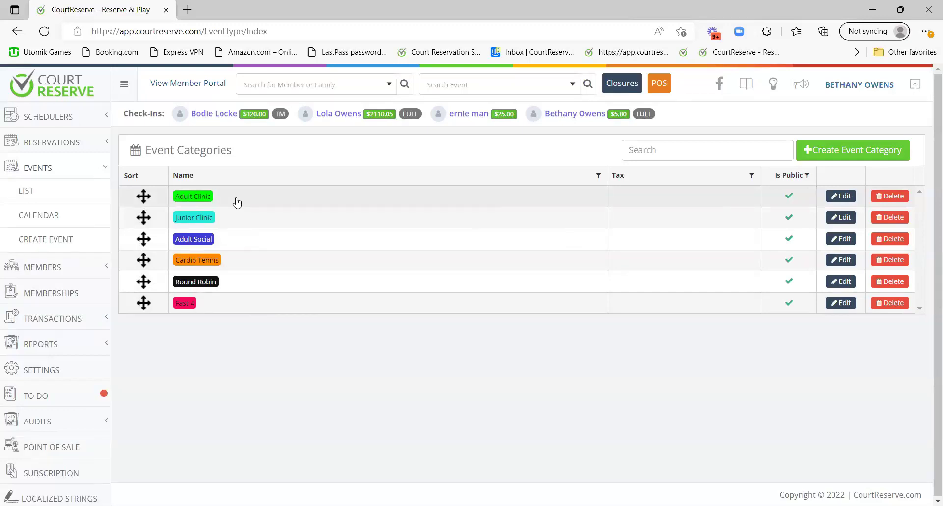
{"action": "left_click", "coordinate": [17, 32]}
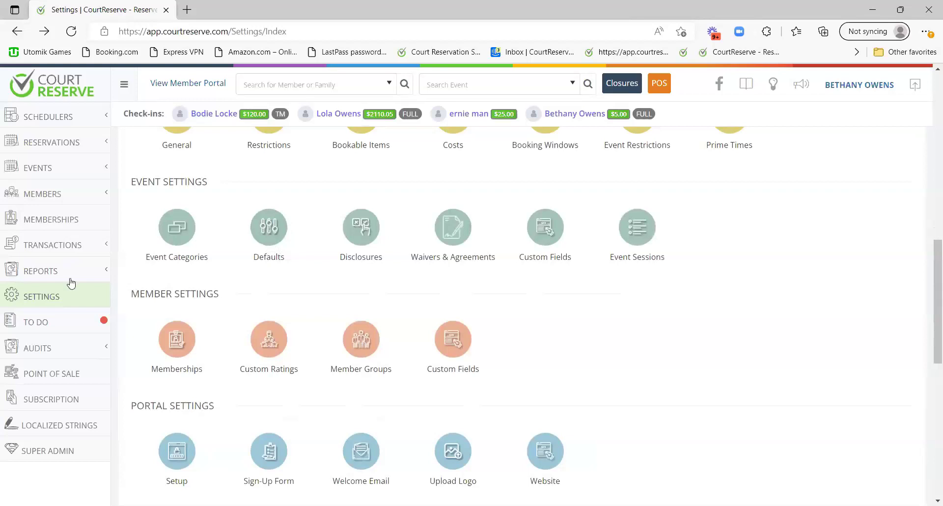
Review the Event Defaults page, including its per-membership registration options, and return to the settings overview
{"action": "left_click", "coordinate": [274, 226]}
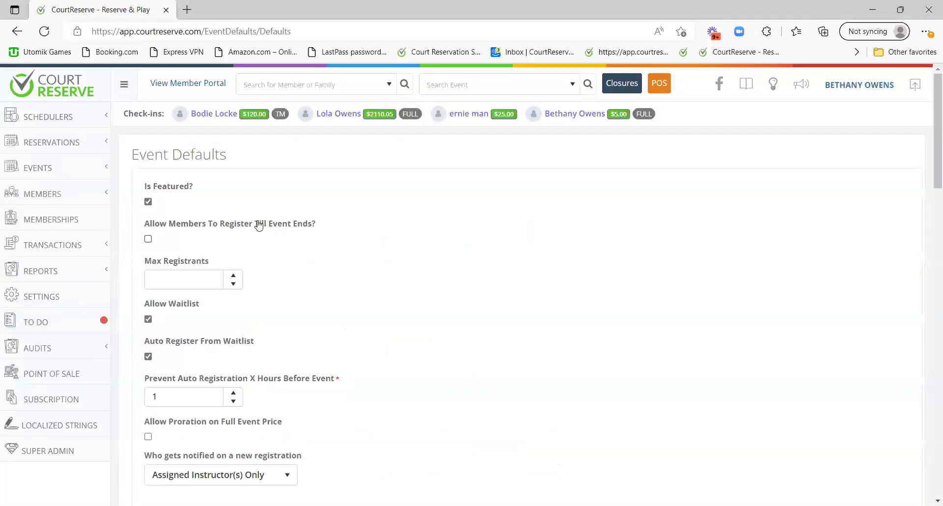
{"action": "scroll", "coordinate": [259, 227], "scroll_direction": "down", "scroll_amount": 3}
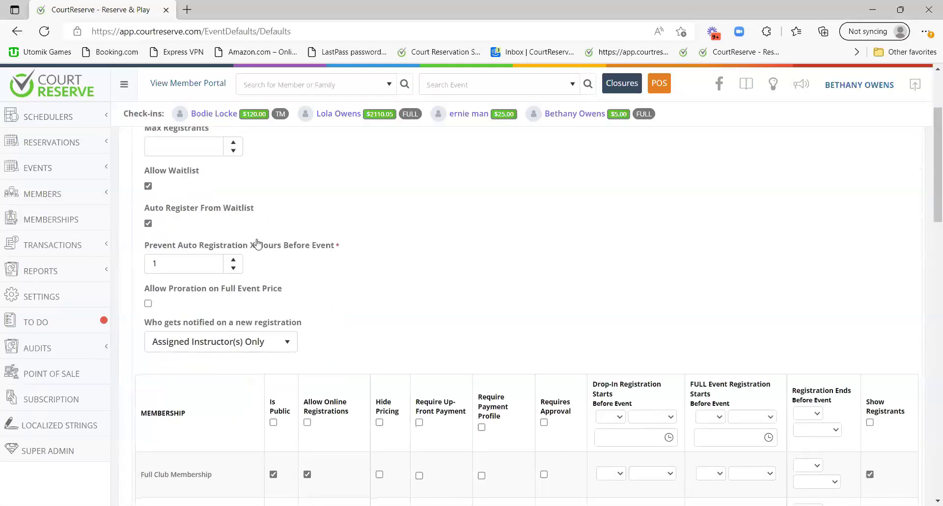
{"action": "scroll", "coordinate": [257, 243], "scroll_direction": "down", "scroll_amount": 3}
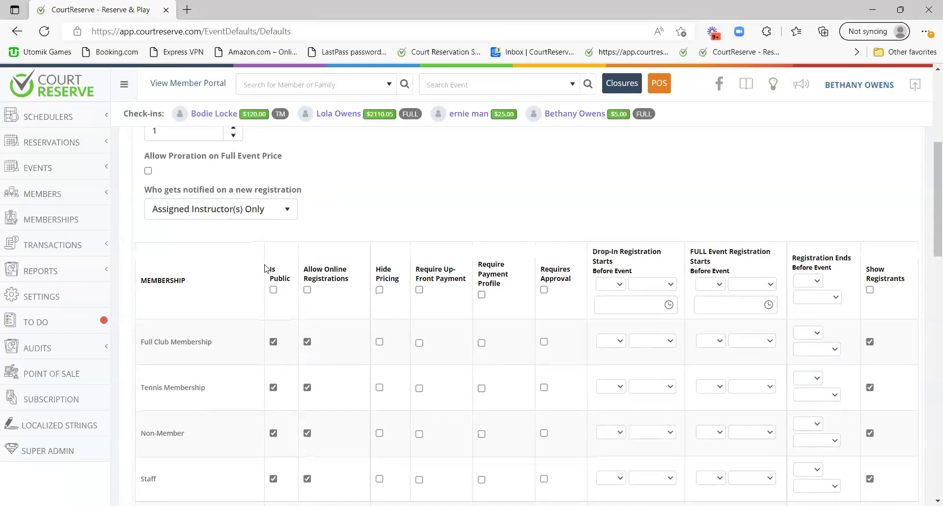
{"action": "scroll", "coordinate": [267, 270], "scroll_direction": "up", "scroll_amount": 6}
{"action": "scroll", "coordinate": [192, 351], "scroll_direction": "down", "scroll_amount": 8}
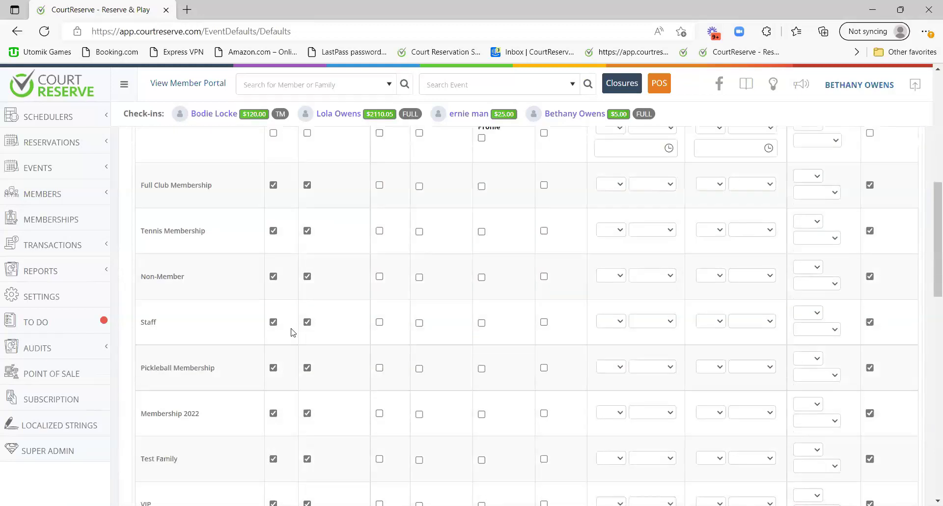
{"action": "left_click", "coordinate": [18, 31]}
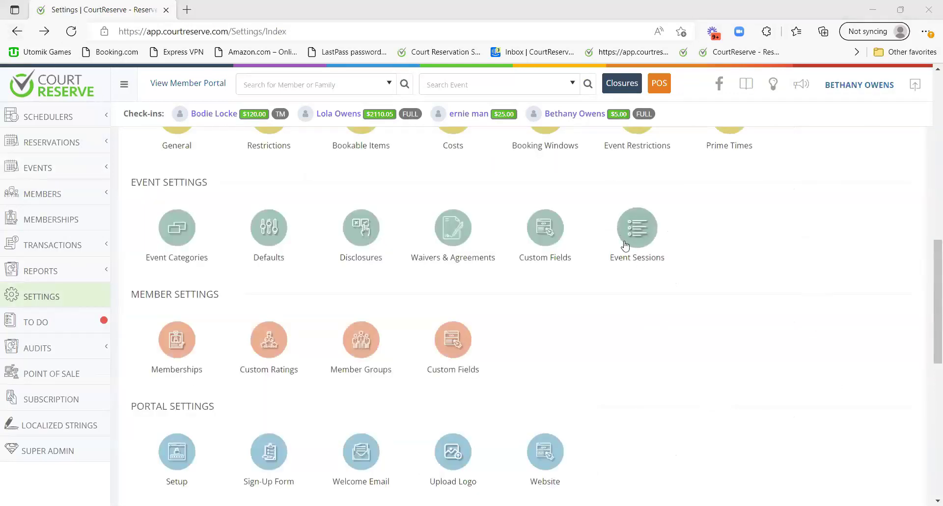
View the Event Sessions list in the settings and open the Event Summary report
{"action": "left_click", "coordinate": [640, 238]}
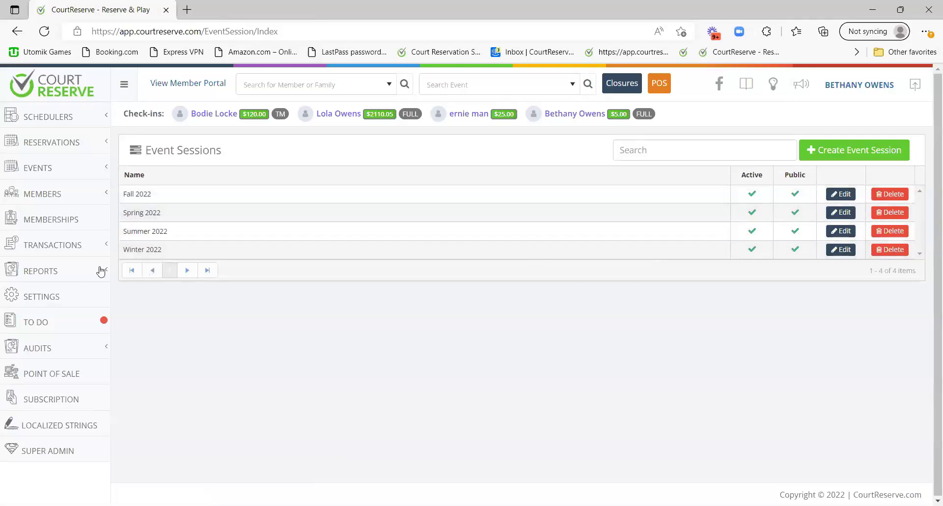
{"action": "left_click", "coordinate": [53, 271]}
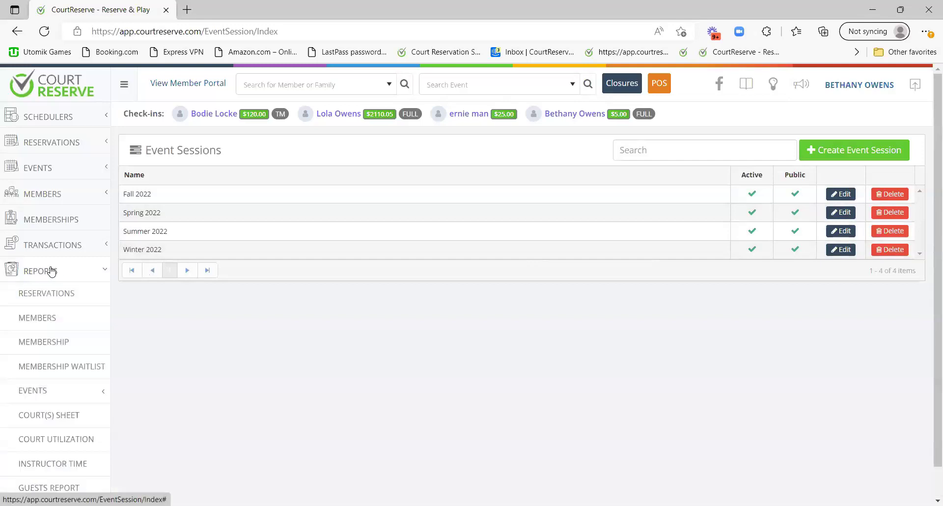
{"action": "scroll", "coordinate": [39, 332], "scroll_direction": "down", "scroll_amount": 1}
{"action": "left_click", "coordinate": [39, 331]}
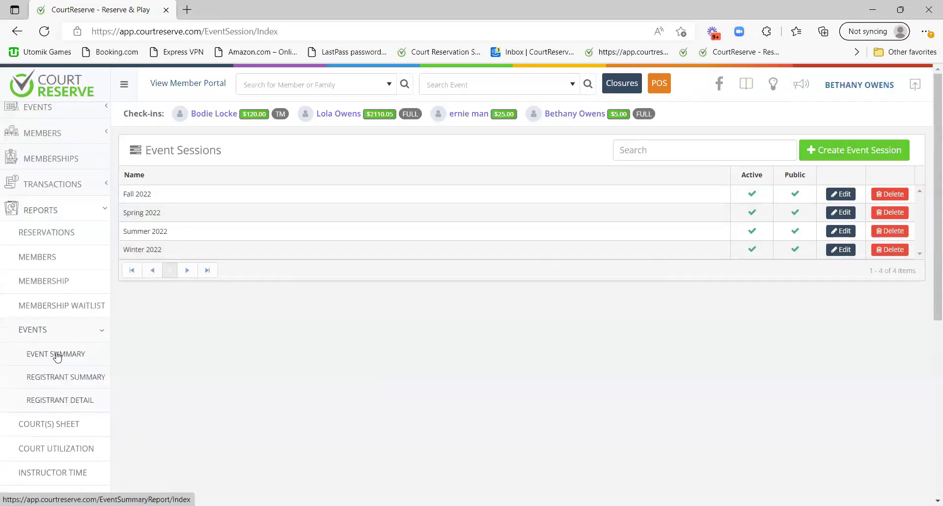
{"action": "left_click", "coordinate": [57, 354]}
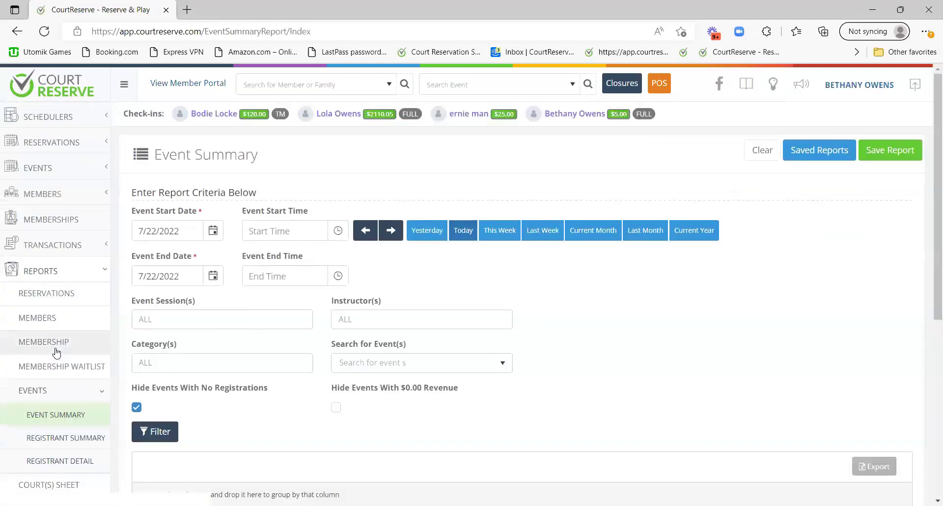
Examine the event session and category filter choices of the Event Summary report without selecting any
{"action": "left_click", "coordinate": [169, 322]}
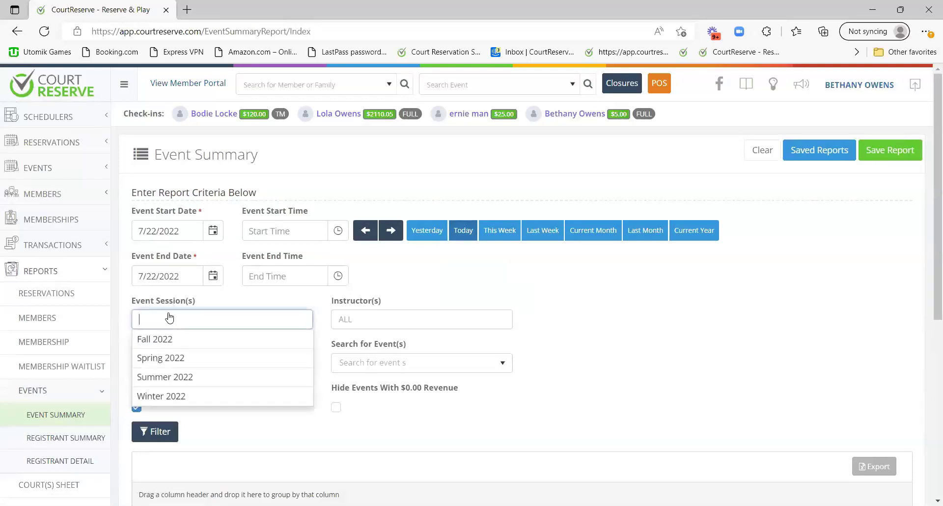
{"action": "left_click", "coordinate": [204, 430]}
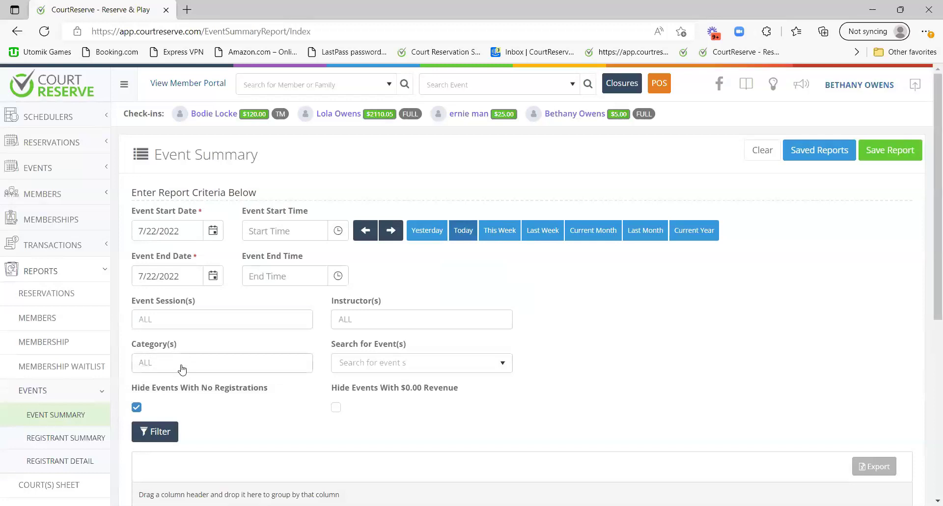
{"action": "left_click", "coordinate": [182, 369]}
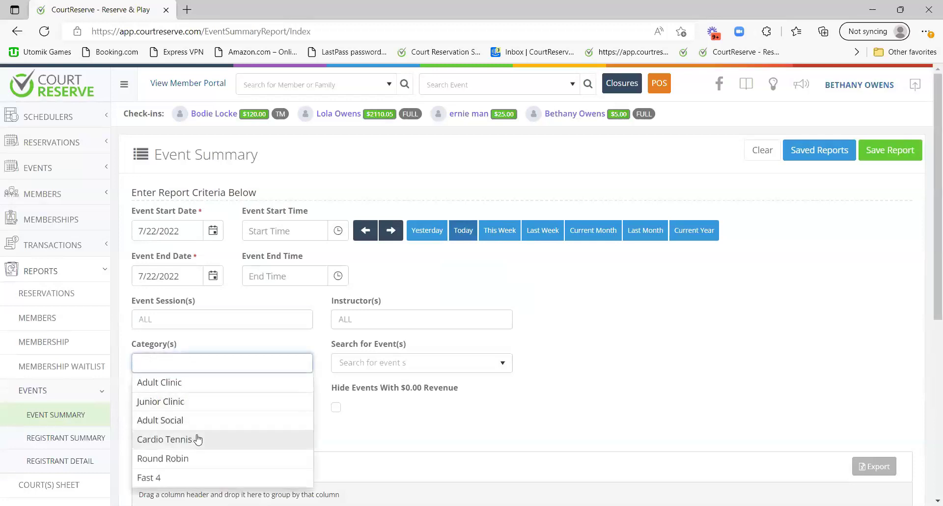
{"action": "left_click", "coordinate": [350, 431]}
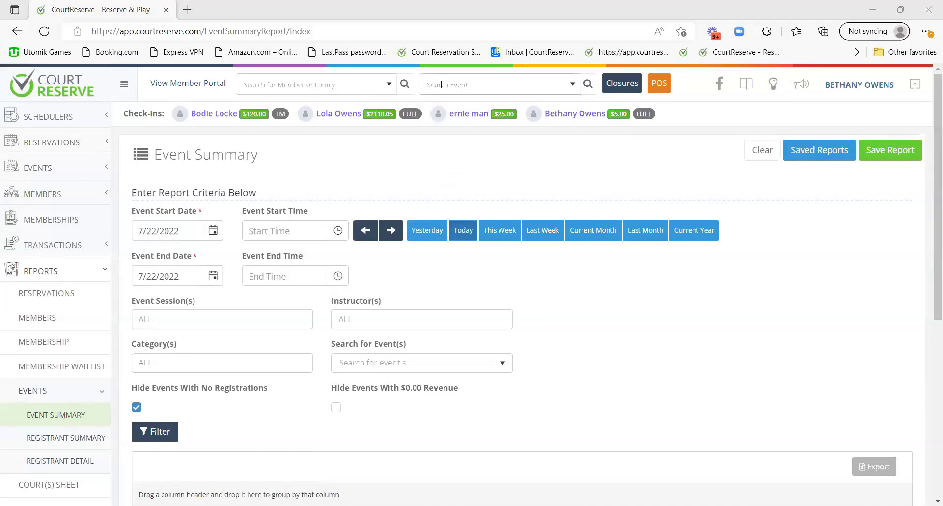
Search events for "ladies" and open the general information of the Ladies 3.0 Clinic
{"action": "left_click", "coordinate": [466, 86]}
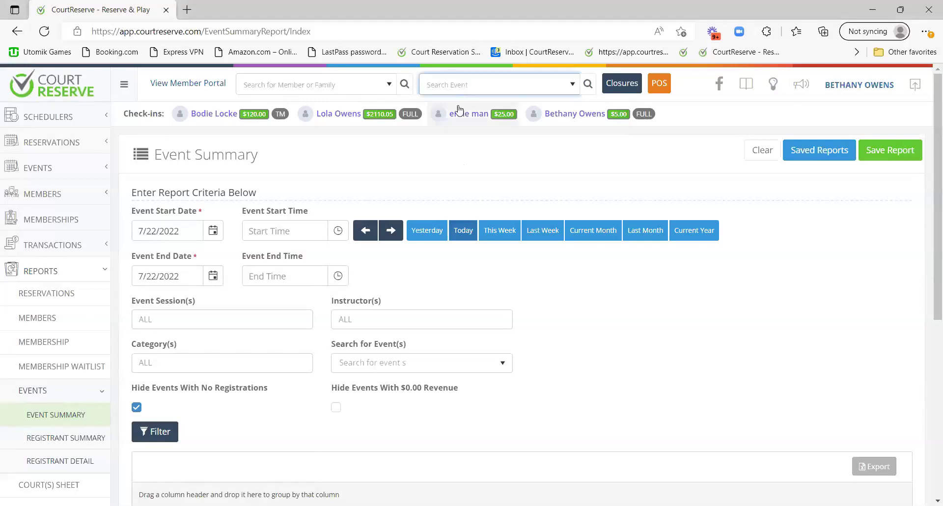
{"action": "type", "text": "ladies"}
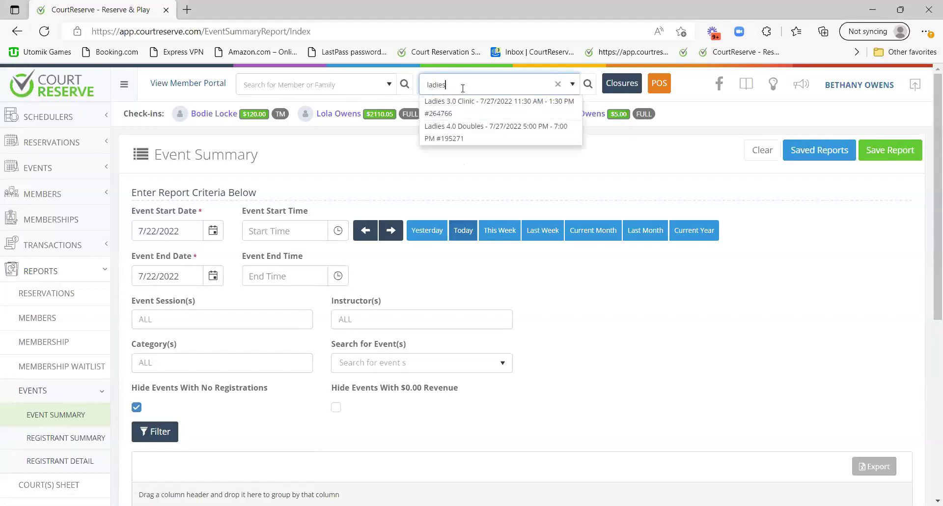
{"action": "left_click", "coordinate": [470, 111]}
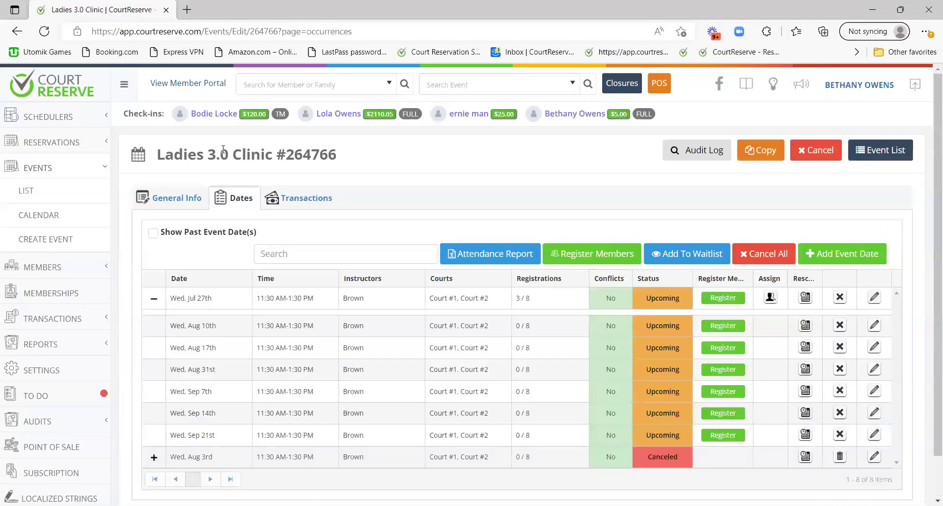
{"action": "left_click", "coordinate": [180, 203]}
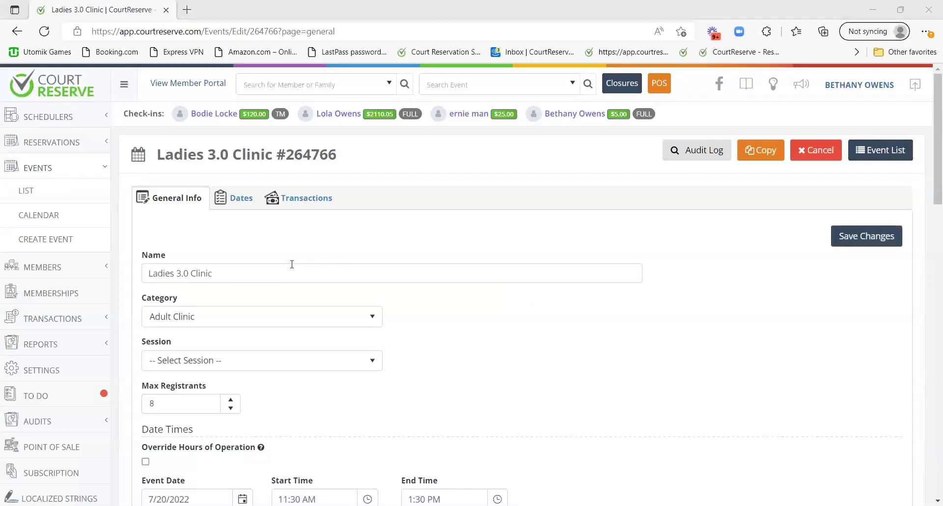
Examine the category choices available for the Ladies 3.0 Clinic without changing the selection
{"action": "scroll", "coordinate": [292, 265], "scroll_direction": "down", "scroll_amount": 1}
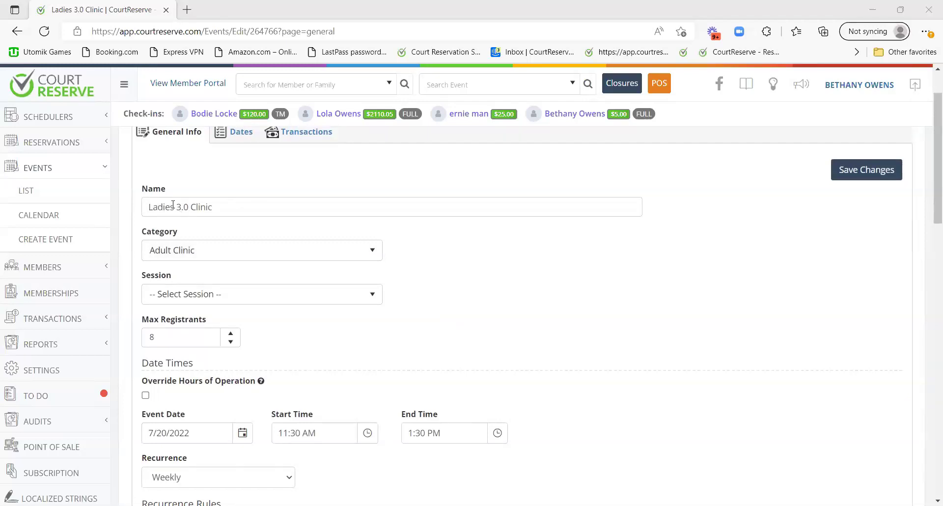
{"action": "left_click", "coordinate": [192, 246]}
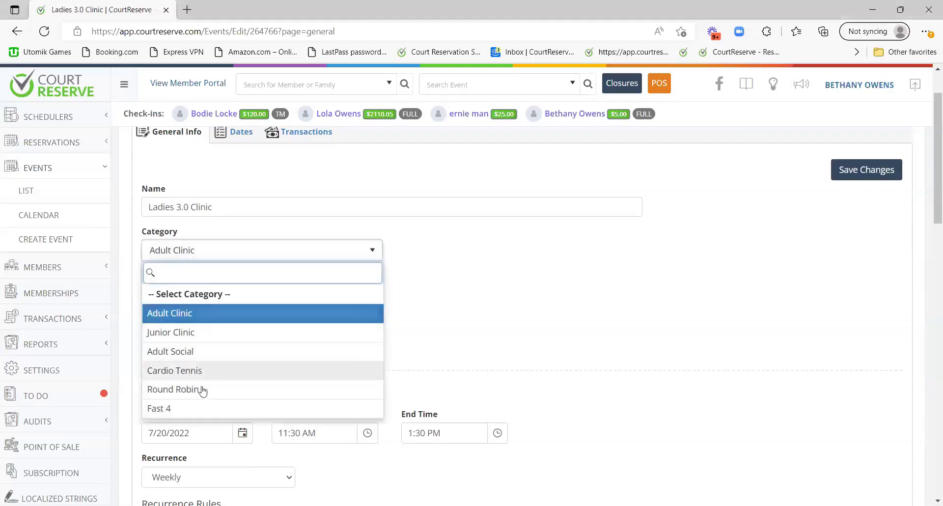
{"action": "left_click", "coordinate": [425, 292]}
{"action": "scroll", "coordinate": [417, 292], "scroll_direction": "down", "scroll_amount": 1}
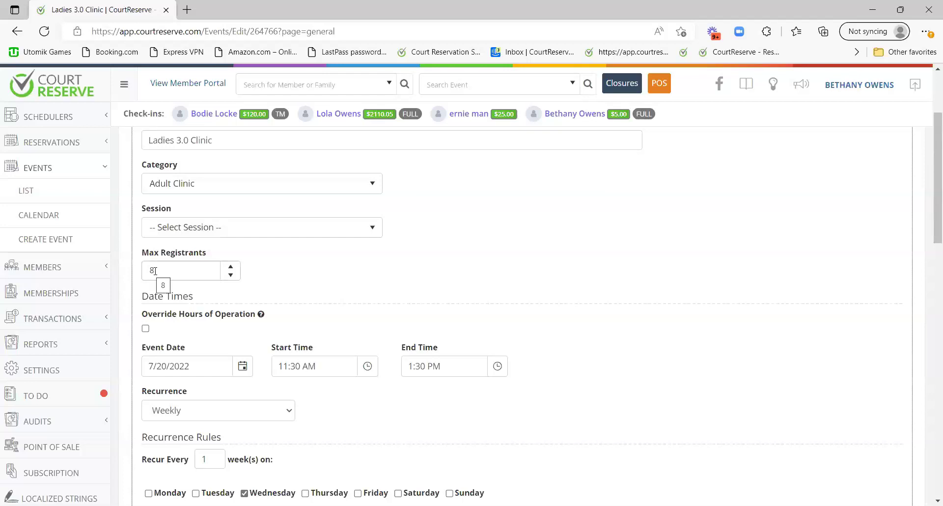
Review the event's maximum registrants, hours-of-operation override, date, times and recurrence rules
{"action": "scroll", "coordinate": [154, 271], "scroll_direction": "down", "scroll_amount": 2}
{"action": "left_click", "coordinate": [156, 208]}
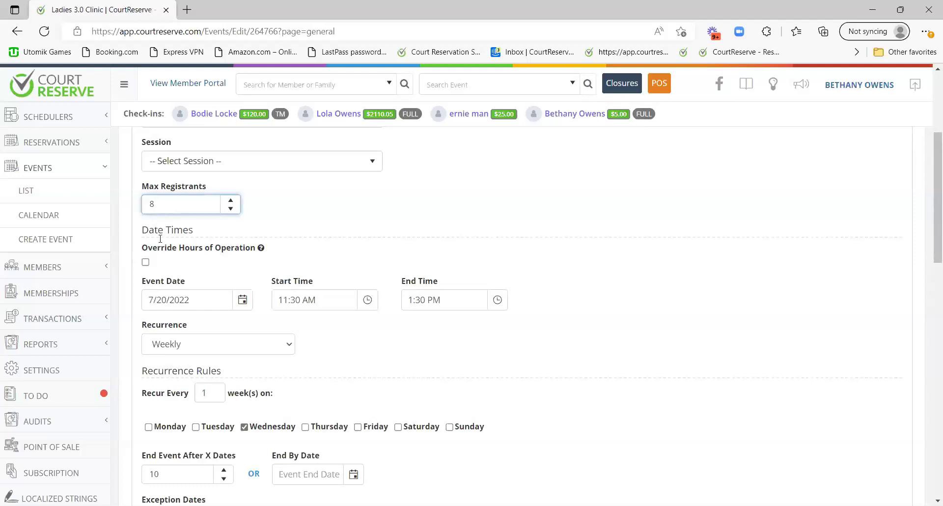
{"action": "left_click_drag", "start_coordinate": [142, 229], "coordinate": [205, 240]}
{"action": "left_click", "coordinate": [200, 260]}
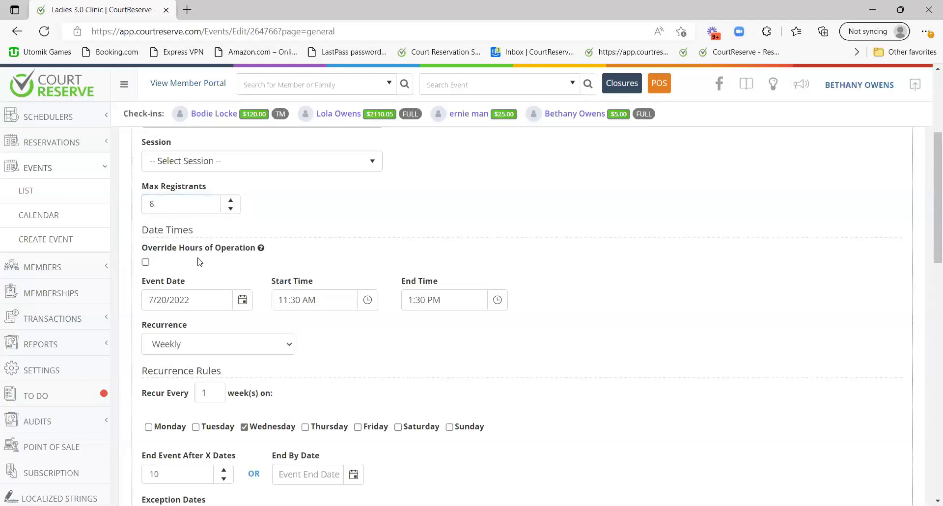
{"action": "scroll", "coordinate": [200, 260], "scroll_direction": "down", "scroll_amount": 2}
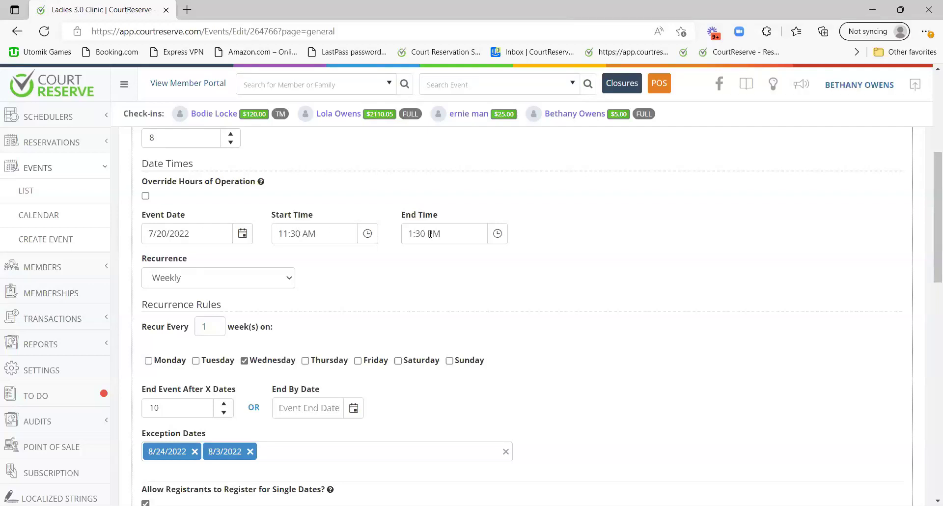
{"action": "scroll", "coordinate": [430, 234], "scroll_direction": "down", "scroll_amount": 1}
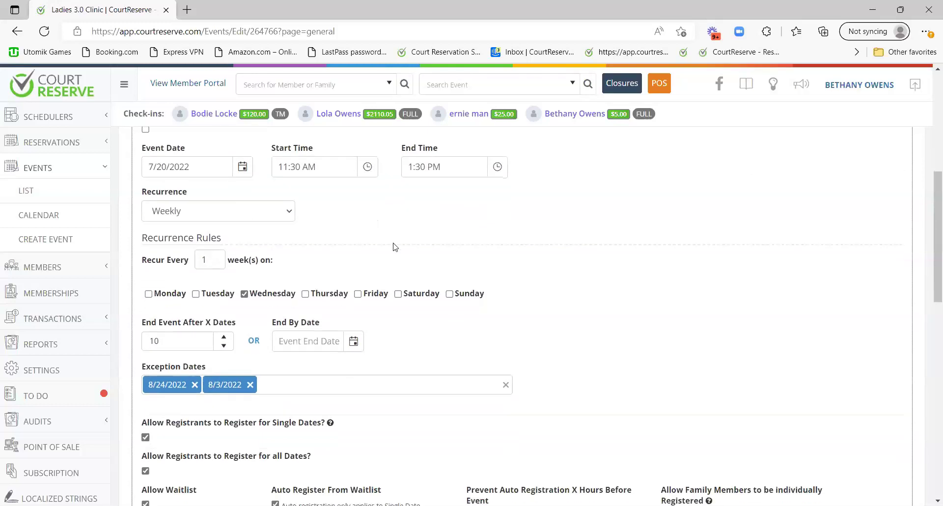
Try the Daily recurrence for the event, and set the recurrence back to Weekly
{"action": "left_click", "coordinate": [172, 215]}
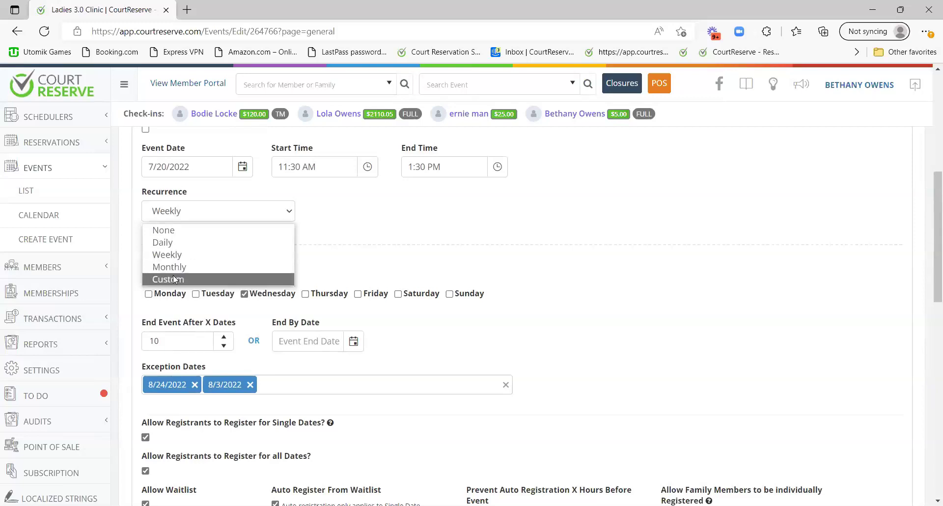
{"action": "left_click", "coordinate": [169, 243]}
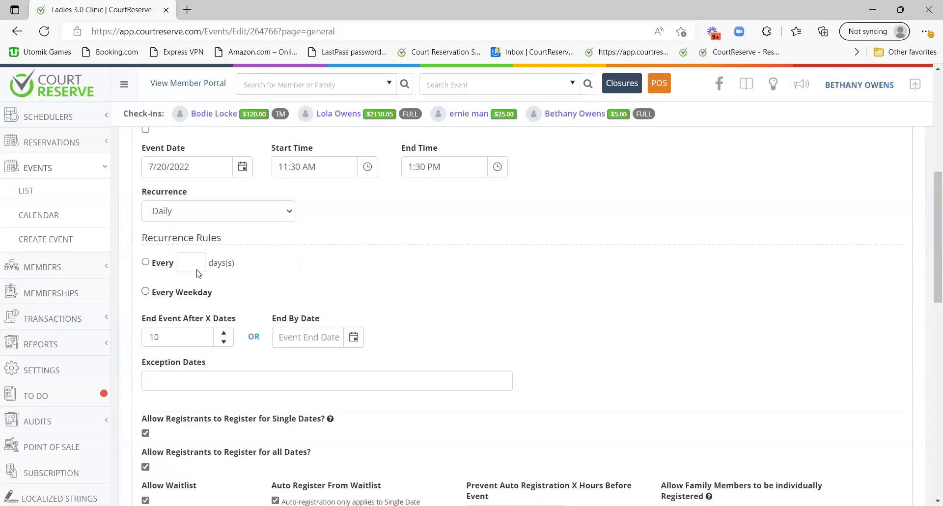
{"action": "left_click", "coordinate": [197, 220]}
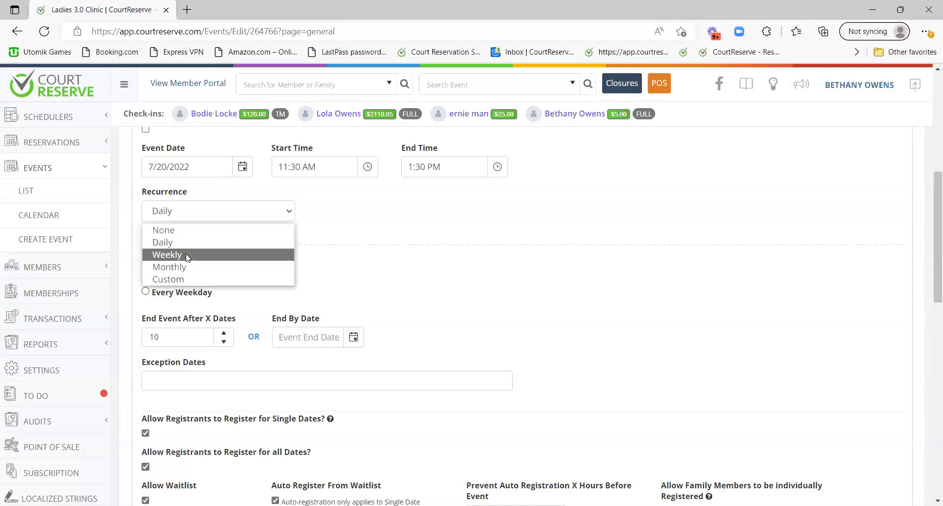
{"action": "left_click", "coordinate": [188, 254]}
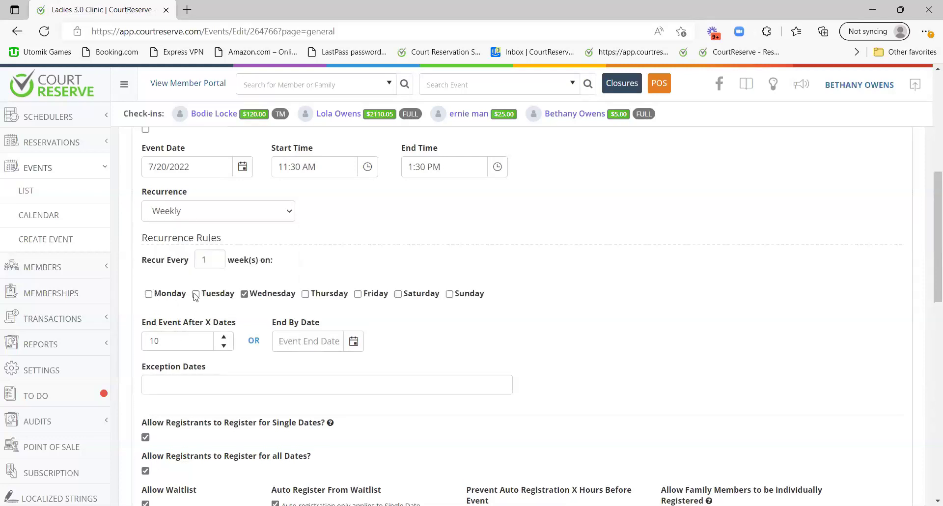
Try the Monthly recurrence for the event and view its week and weekday choices without selecting any
{"action": "left_click", "coordinate": [218, 215]}
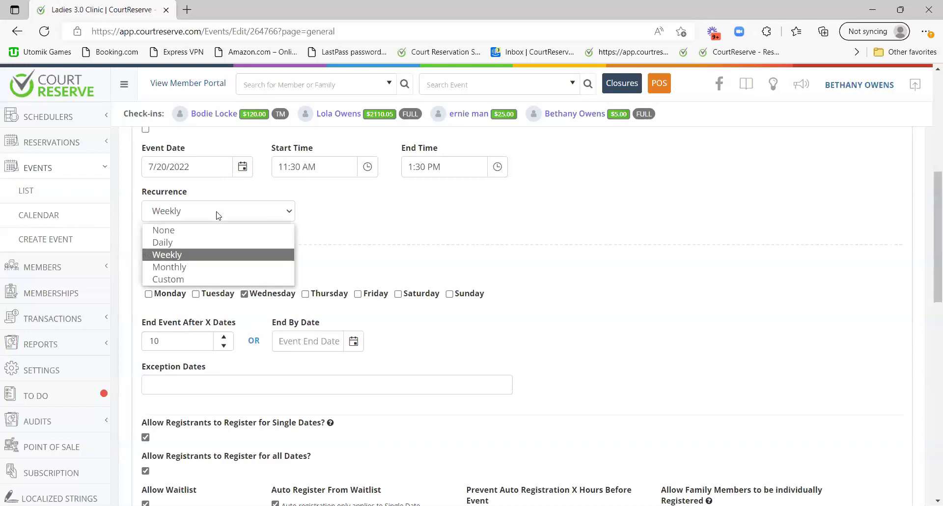
{"action": "left_click", "coordinate": [200, 266]}
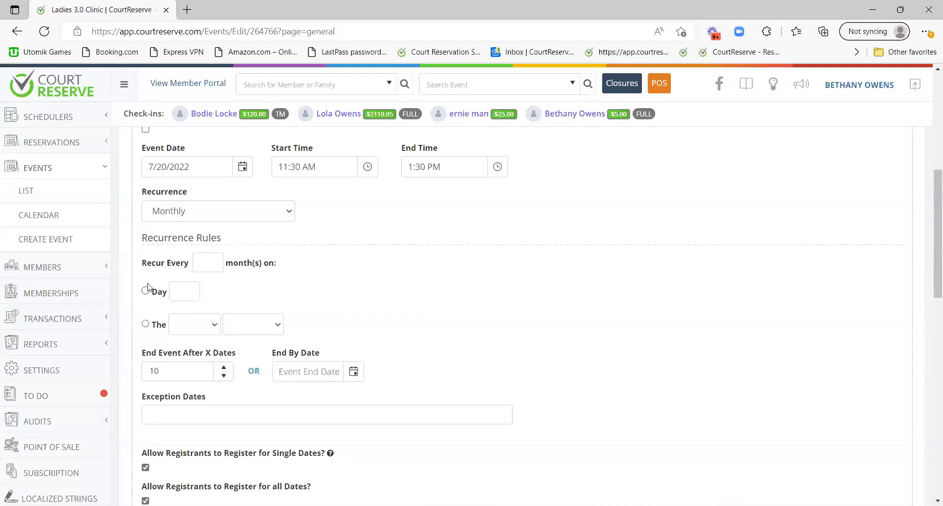
{"action": "left_click", "coordinate": [185, 328]}
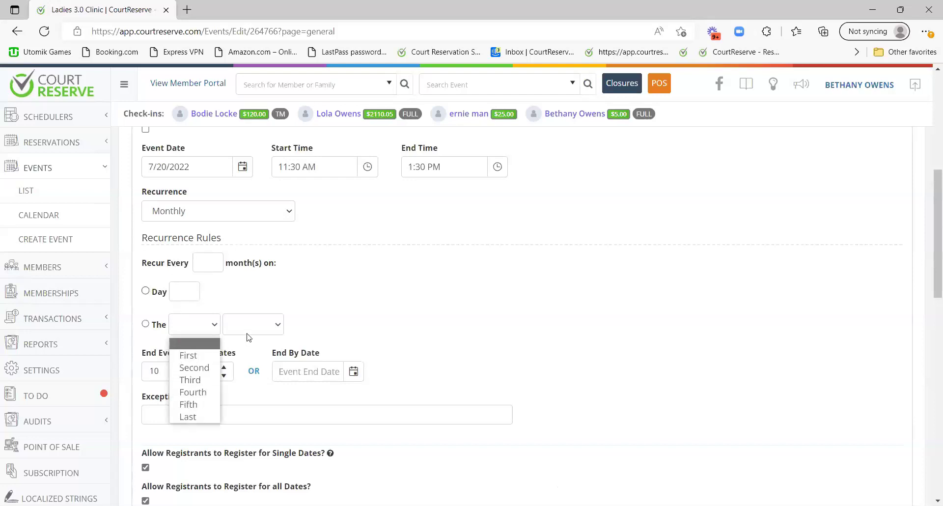
{"action": "left_click", "coordinate": [259, 325]}
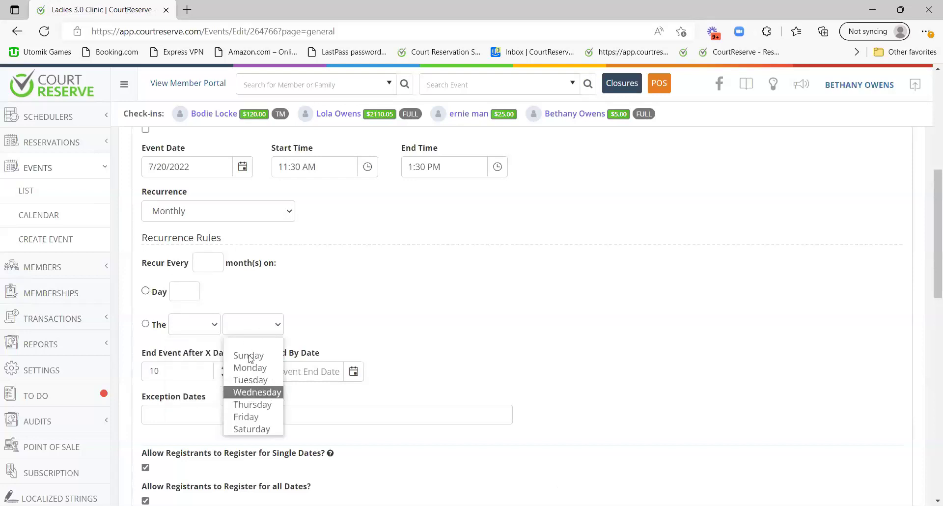
{"action": "left_click", "coordinate": [366, 311]}
Try the Custom recurrence and view its date calendar, and set the recurrence back to Weekly
{"action": "left_click", "coordinate": [241, 223]}
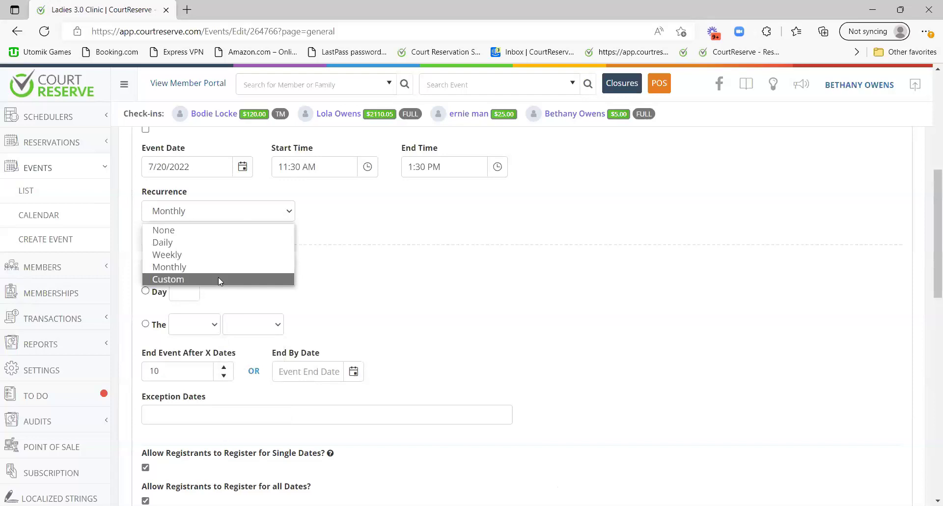
{"action": "left_click", "coordinate": [218, 277]}
{"action": "scroll", "coordinate": [304, 258], "scroll_direction": "down", "scroll_amount": 3}
{"action": "left_click", "coordinate": [268, 255]}
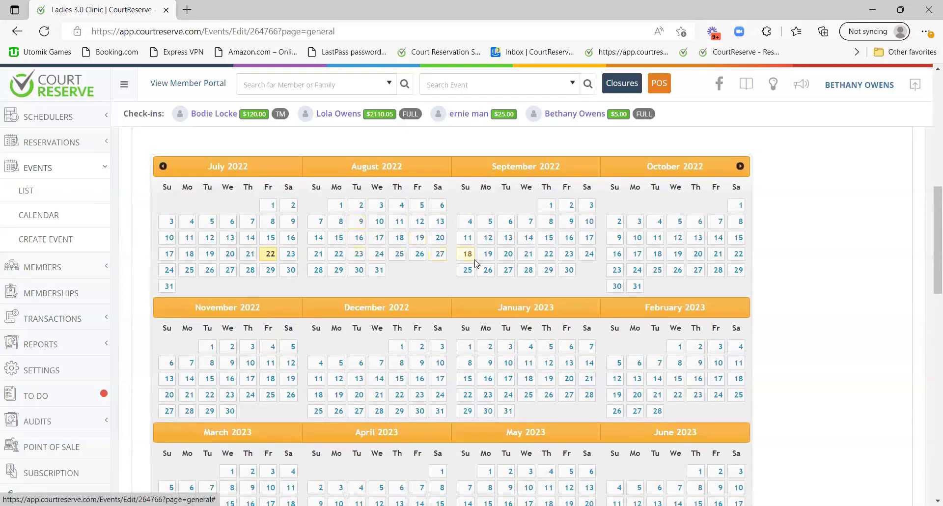
{"action": "scroll", "coordinate": [551, 297], "scroll_direction": "up", "scroll_amount": 1}
{"action": "scroll", "coordinate": [405, 298], "scroll_direction": "up", "scroll_amount": 2}
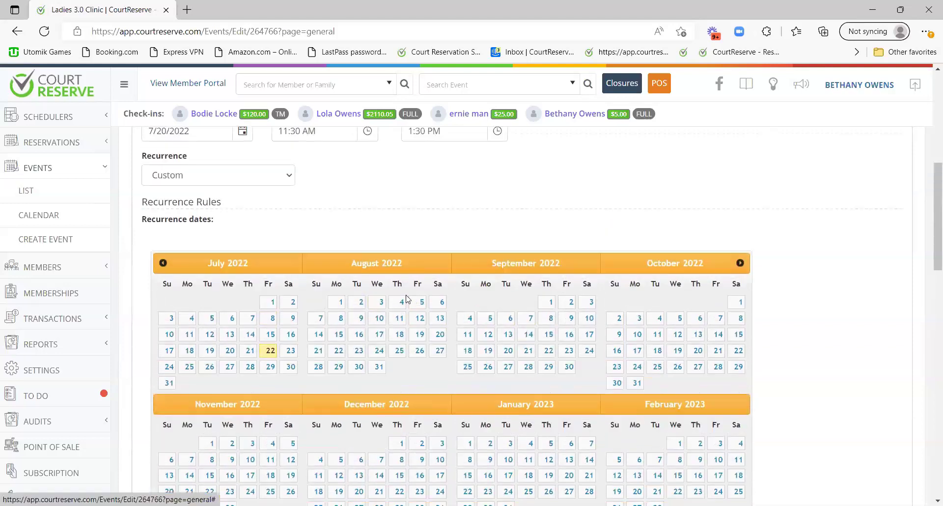
{"action": "left_click", "coordinate": [186, 277]}
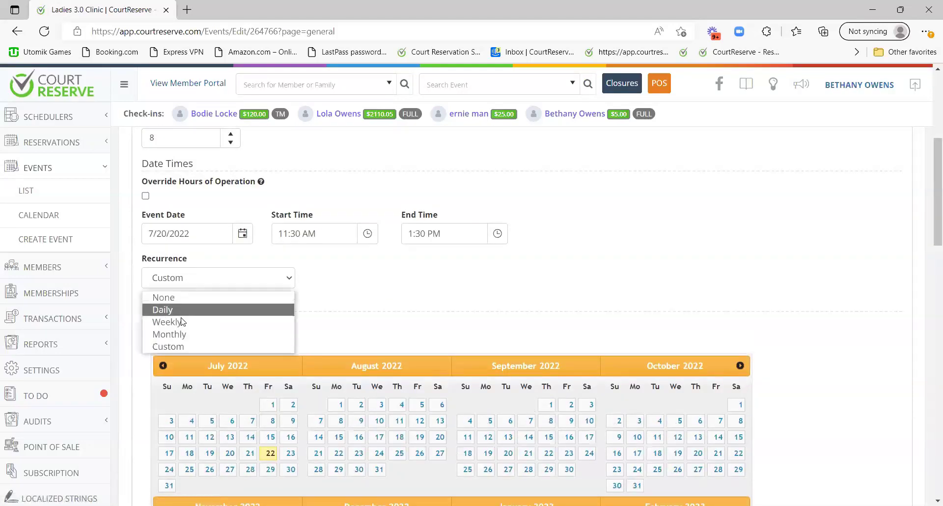
{"action": "left_click", "coordinate": [180, 326]}
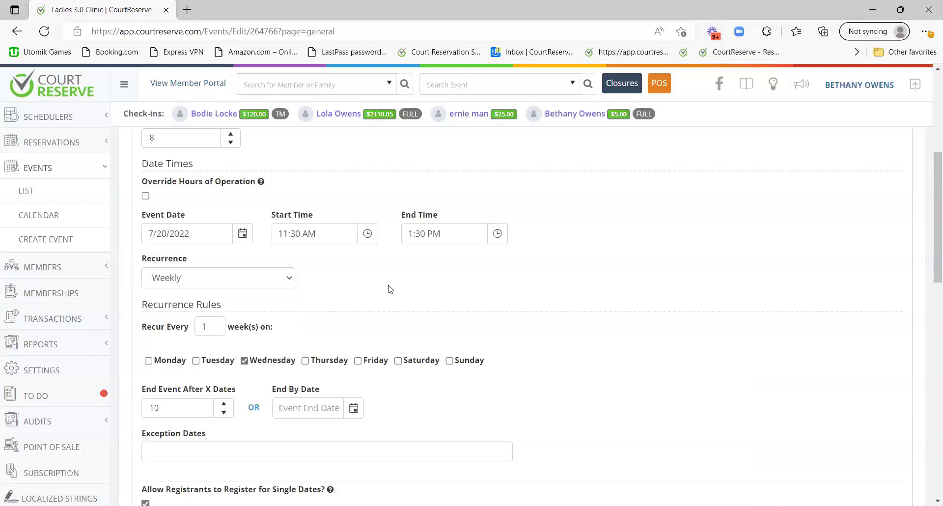
Review the weekly recurrence rules, including the interval in weeks and the weekday selection
{"action": "scroll", "coordinate": [388, 291], "scroll_direction": "down", "scroll_amount": 1}
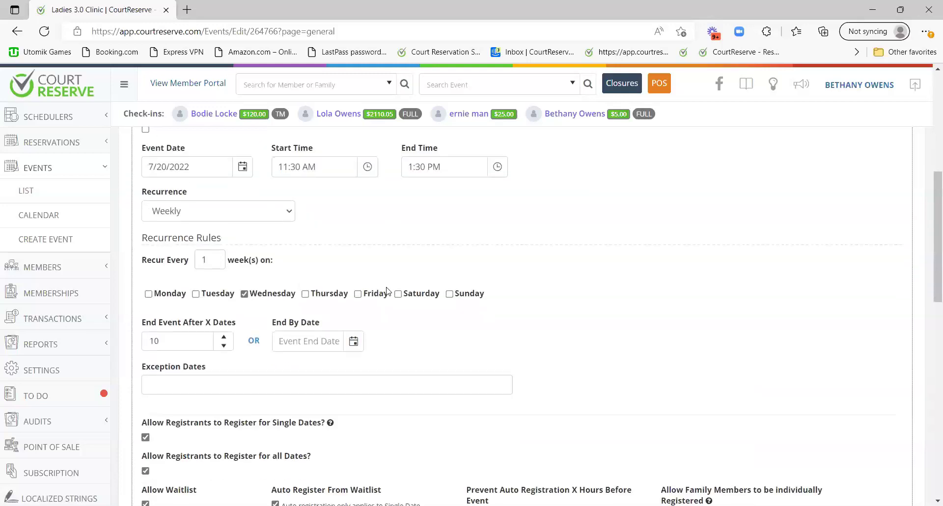
{"action": "left_click_drag", "start_coordinate": [140, 241], "coordinate": [224, 240]}
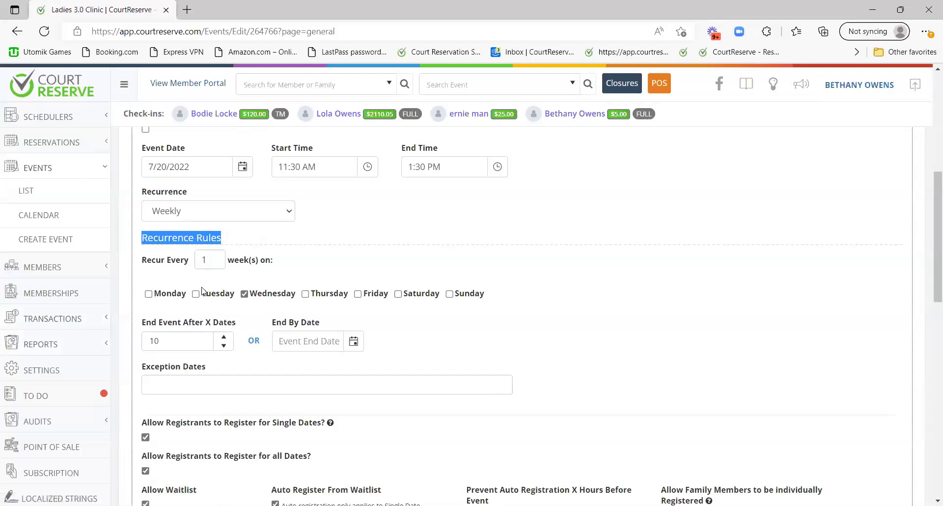
{"action": "left_click_drag", "start_coordinate": [142, 263], "coordinate": [329, 266]}
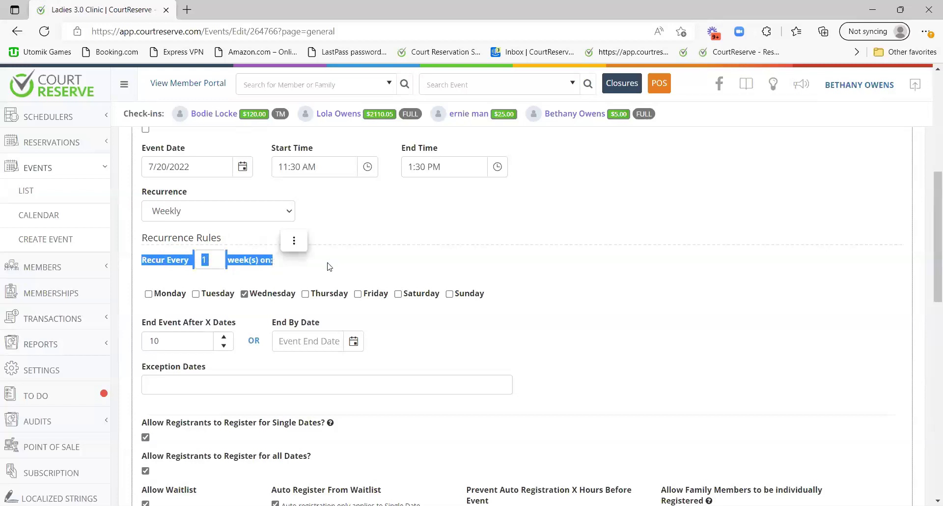
{"action": "left_click", "coordinate": [329, 267]}
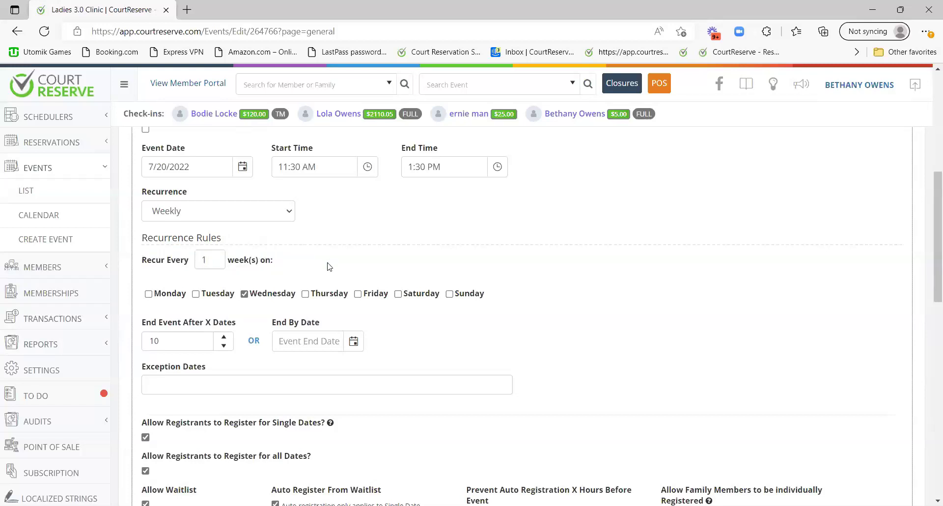
{"action": "left_click", "coordinate": [214, 260]}
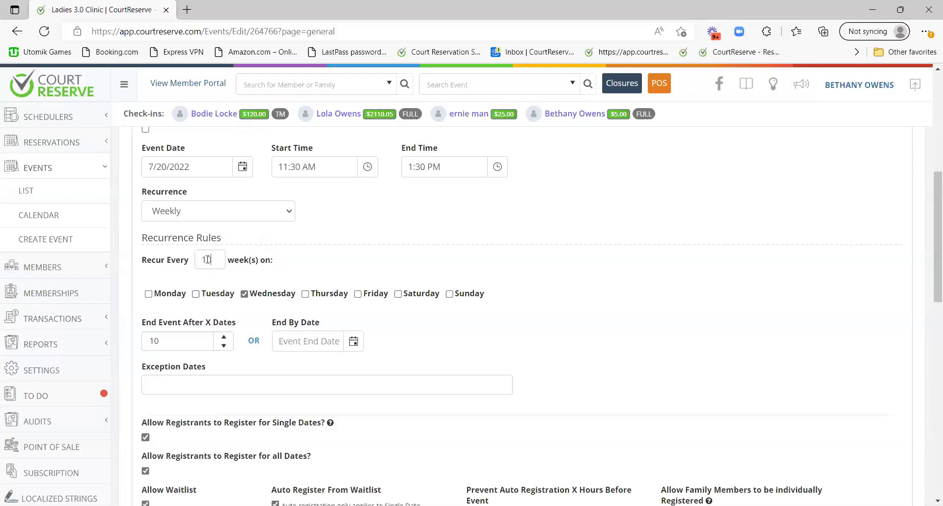
{"action": "type", "text": "0"}
{"action": "key", "text": "BackSpace"}
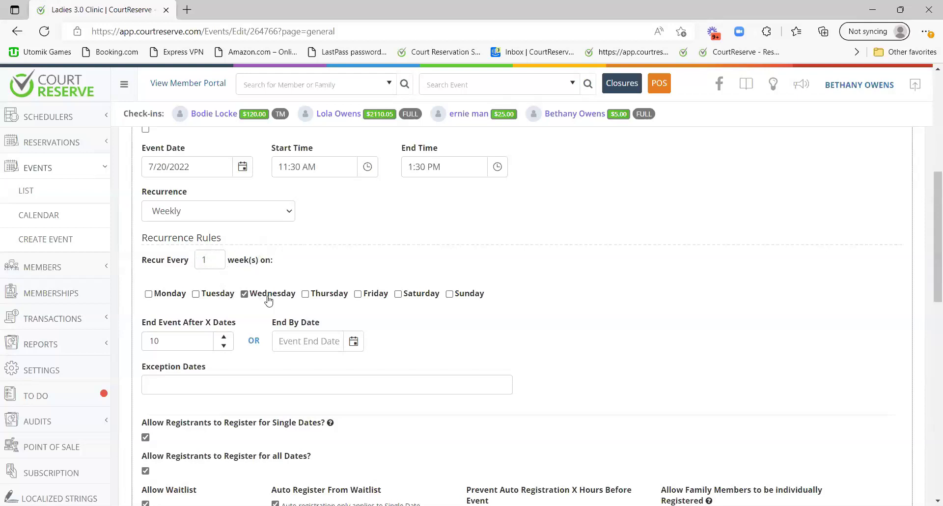
Review the options for ending the event after a number of dates or by a calendar date, without choosing a date
{"action": "scroll", "coordinate": [185, 257], "scroll_direction": "down", "scroll_amount": 1}
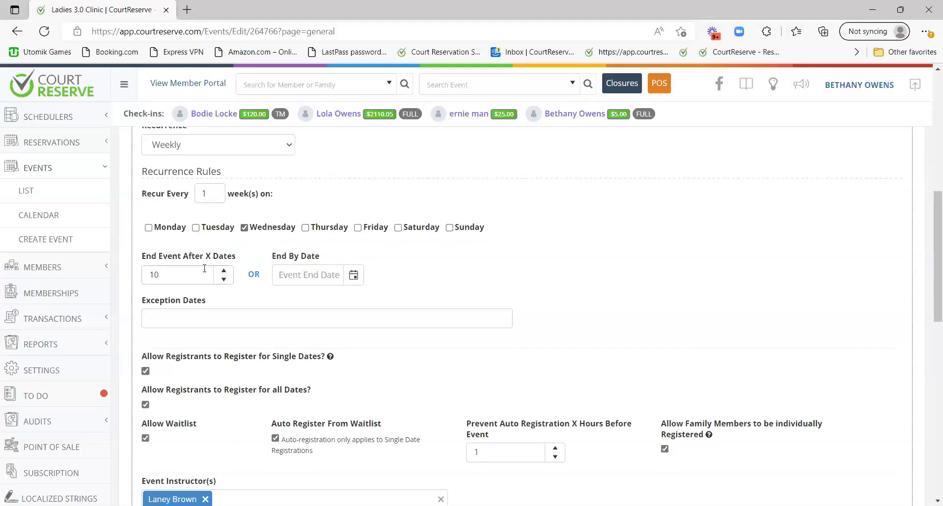
{"action": "left_click", "coordinate": [301, 275]}
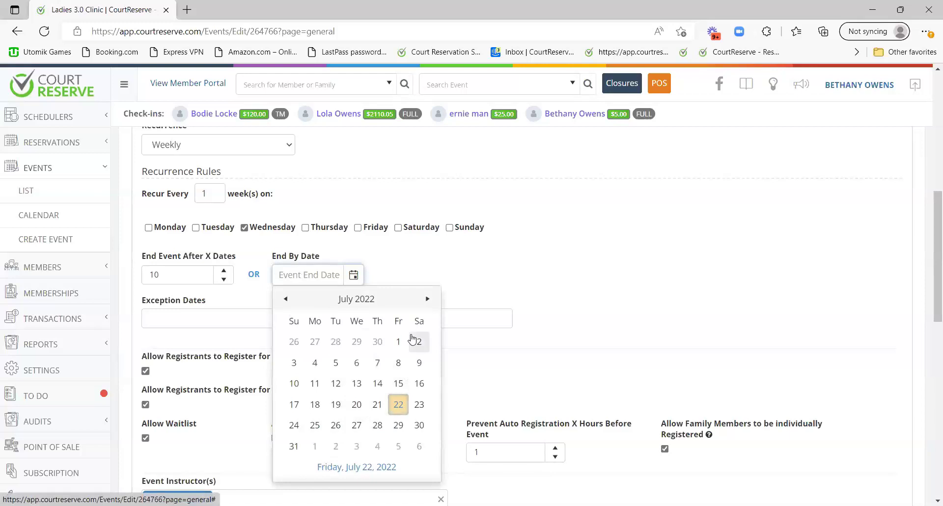
{"action": "left_click", "coordinate": [456, 275]}
{"action": "scroll", "coordinate": [408, 284], "scroll_direction": "down", "scroll_amount": 1}
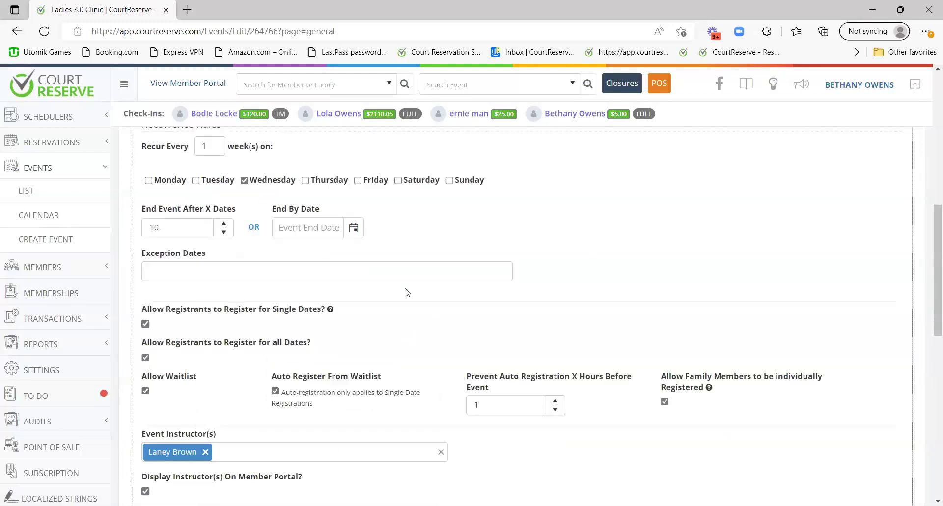
Add 8/24/2022 as an exception date for the Ladies 3.0 Clinic
{"action": "left_click_drag", "start_coordinate": [142, 234], "coordinate": [214, 237]}
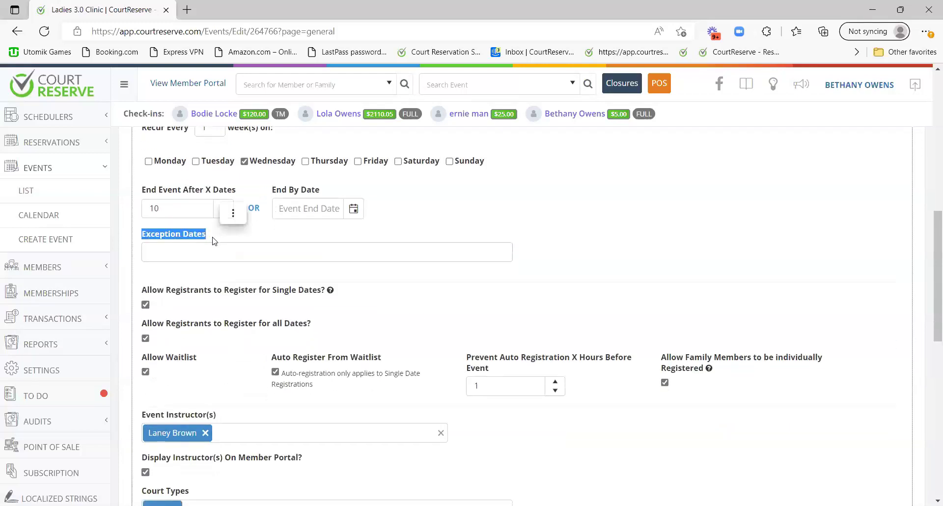
{"action": "left_click", "coordinate": [338, 255]}
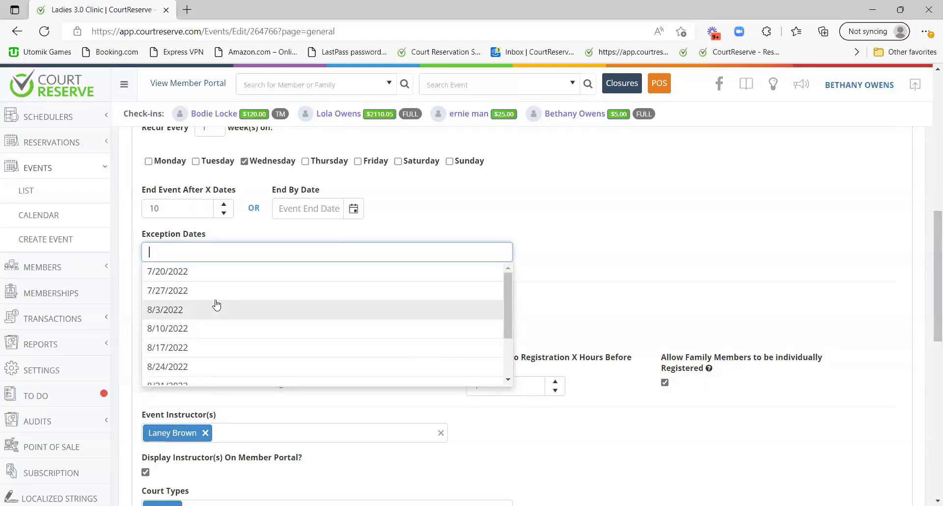
{"action": "scroll", "coordinate": [216, 304], "scroll_direction": "down", "scroll_amount": 4}
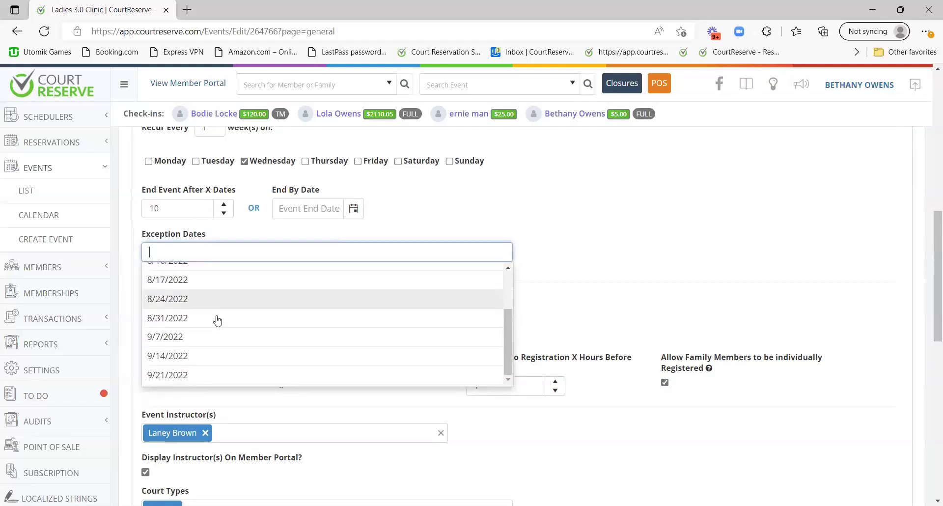
{"action": "left_click", "coordinate": [184, 298]}
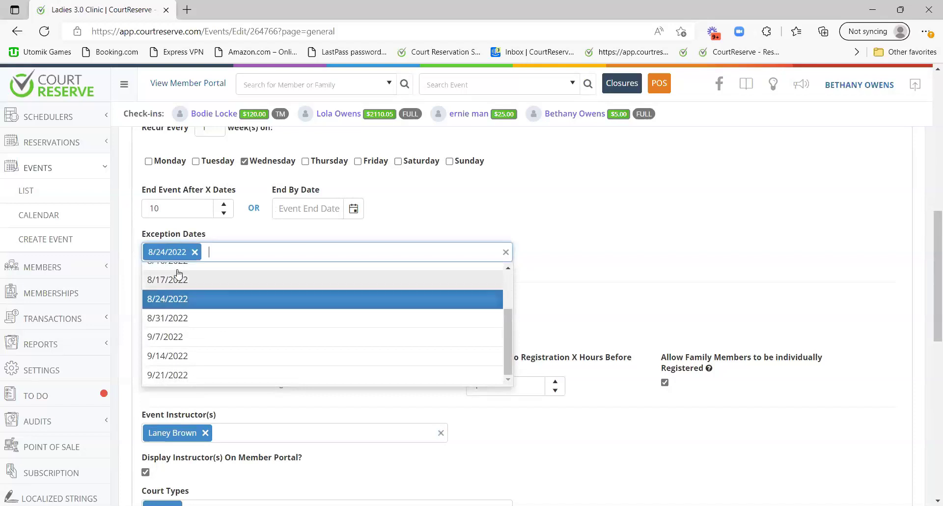
{"action": "left_click", "coordinate": [600, 273]}
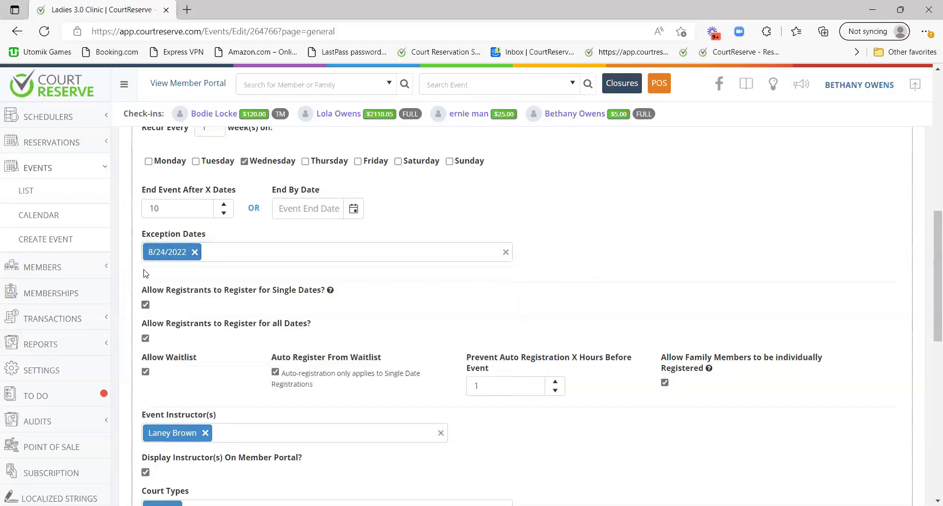
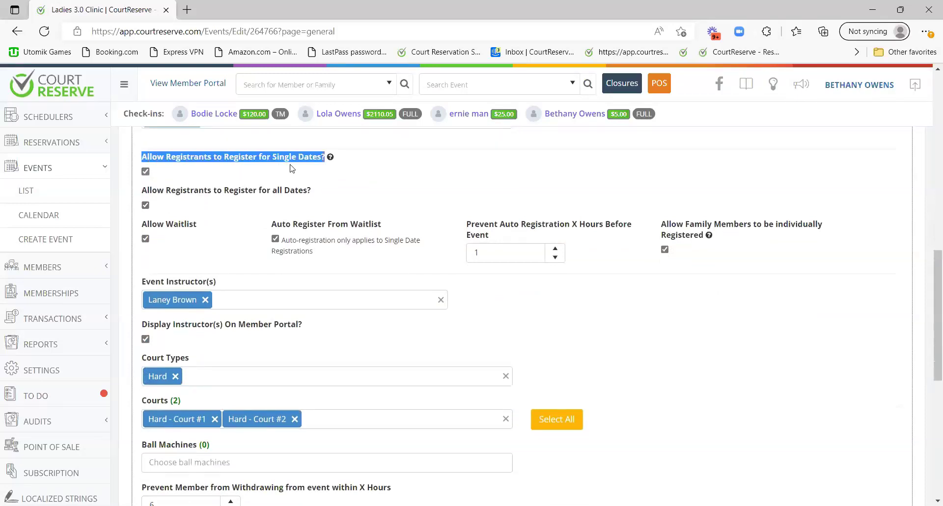
Examine the settings that allow registrants to register for single dates or for all dates
{"action": "left_click", "coordinate": [260, 168]}
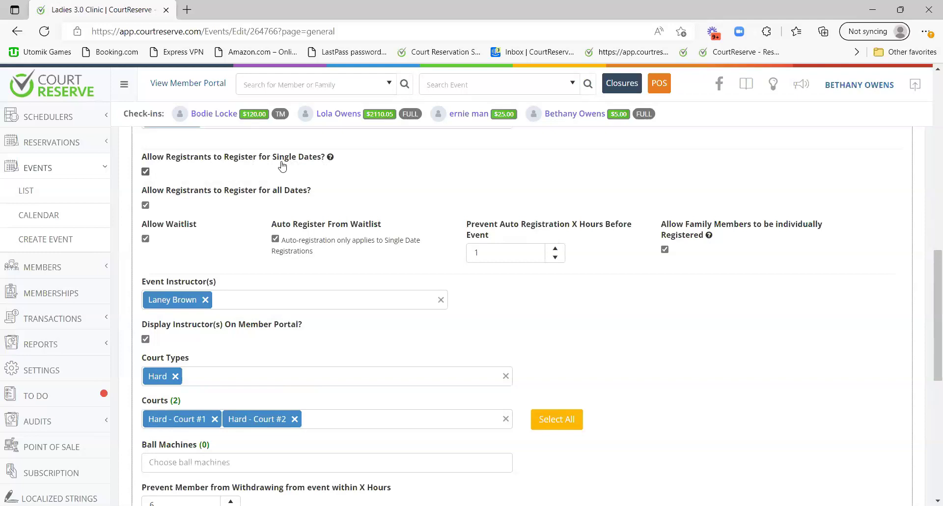
{"action": "scroll", "coordinate": [288, 181], "scroll_direction": "up", "scroll_amount": 1}
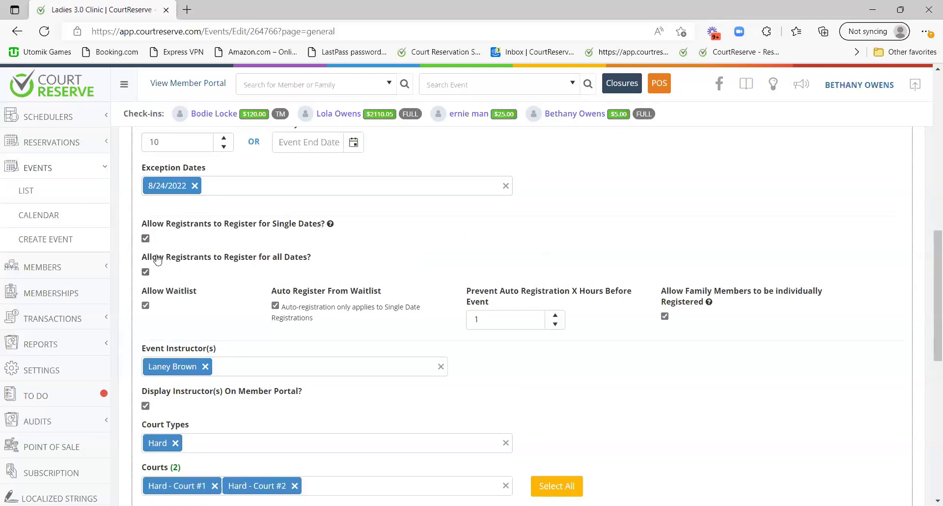
{"action": "left_click_drag", "start_coordinate": [198, 258], "coordinate": [328, 262]}
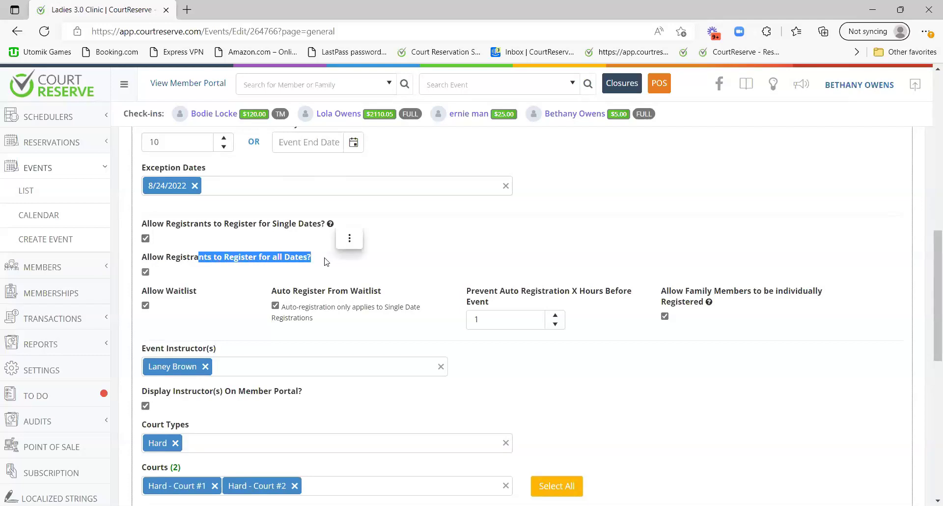
{"action": "scroll", "coordinate": [264, 257], "scroll_direction": "up", "scroll_amount": 1}
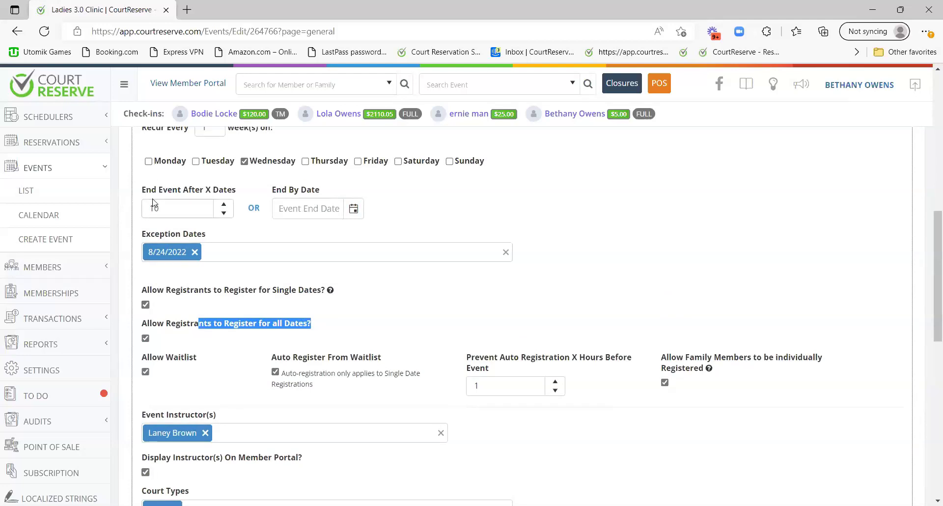
{"action": "left_click", "coordinate": [264, 337]}
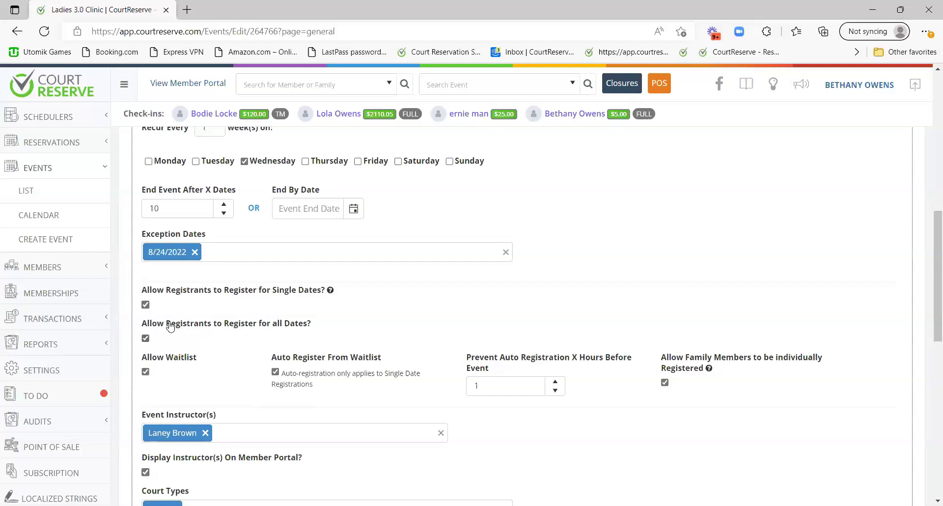
Try turning off registration for all dates and for single dates, and turn both options back on
{"action": "left_click", "coordinate": [202, 326]}
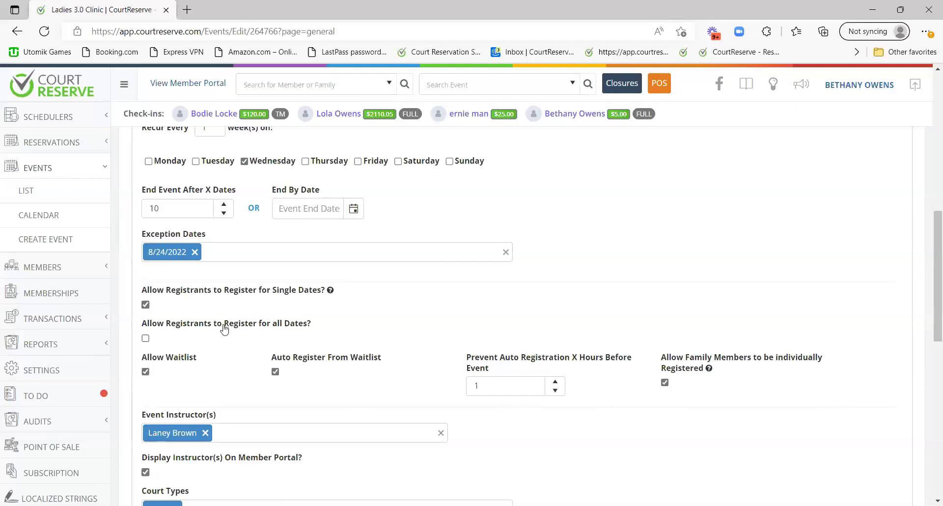
{"action": "left_click", "coordinate": [160, 298]}
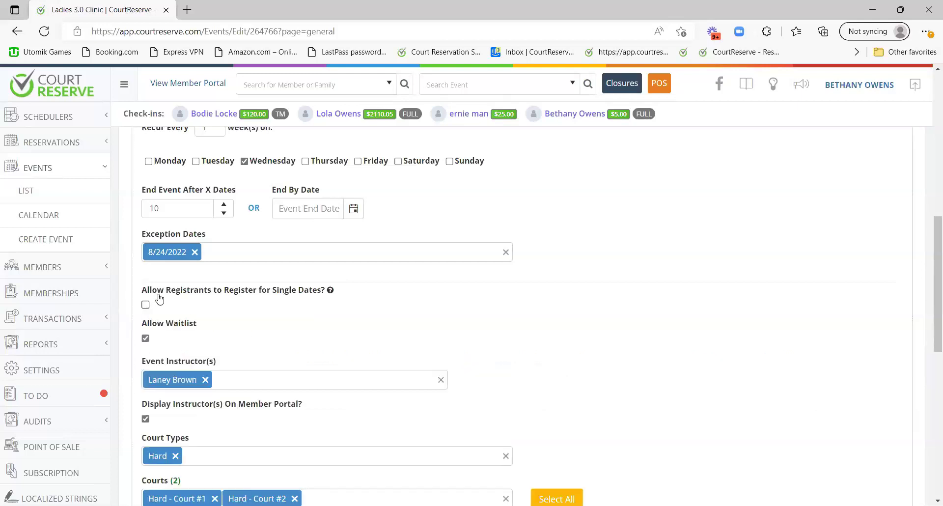
{"action": "left_click", "coordinate": [187, 297]}
{"action": "scroll", "coordinate": [198, 319], "scroll_direction": "down", "scroll_amount": 2}
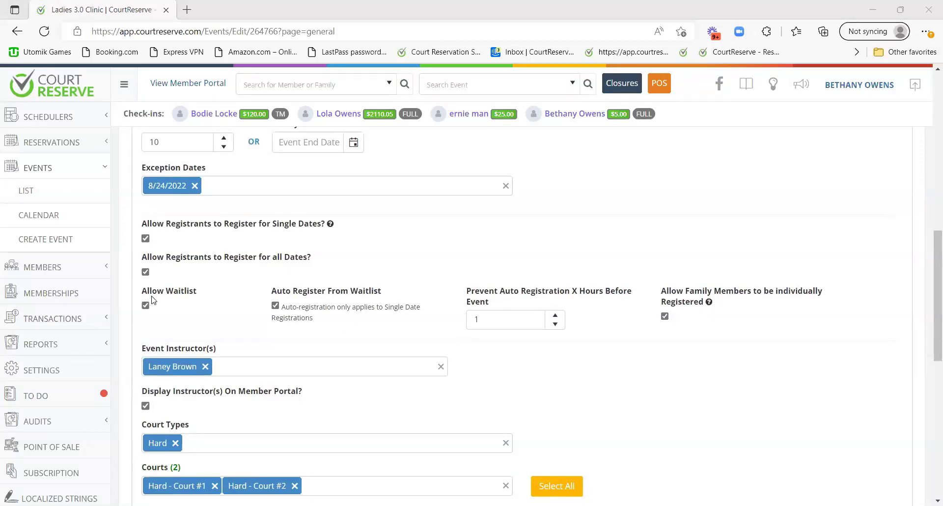
Try turning off auto-registration from the waitlist, turn it back on, and examine its note about single-date registrations
{"action": "left_click", "coordinate": [272, 314]}
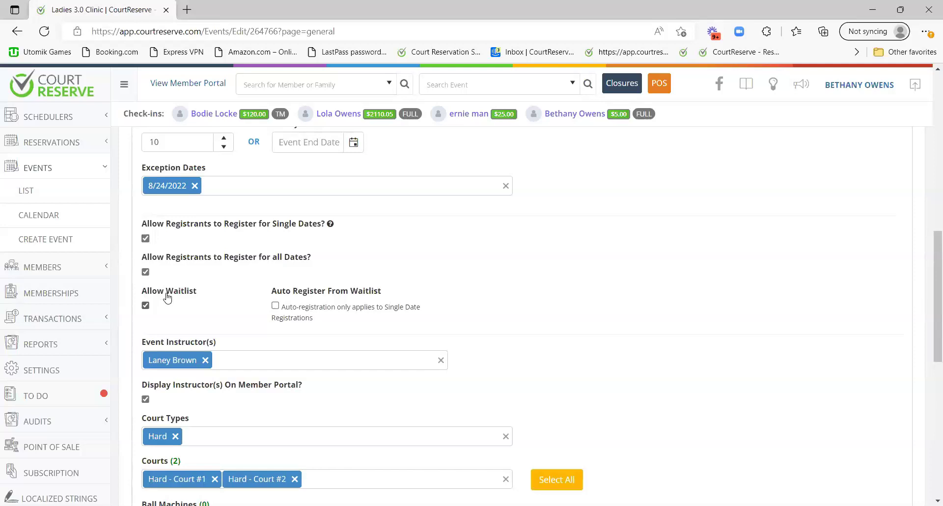
{"action": "left_click", "coordinate": [296, 293]}
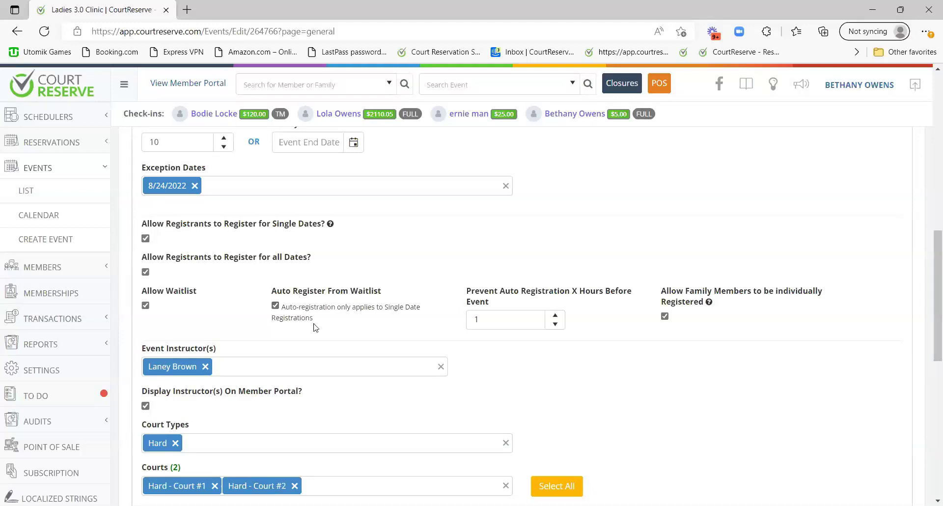
{"action": "left_click_drag", "start_coordinate": [316, 325], "coordinate": [283, 303]}
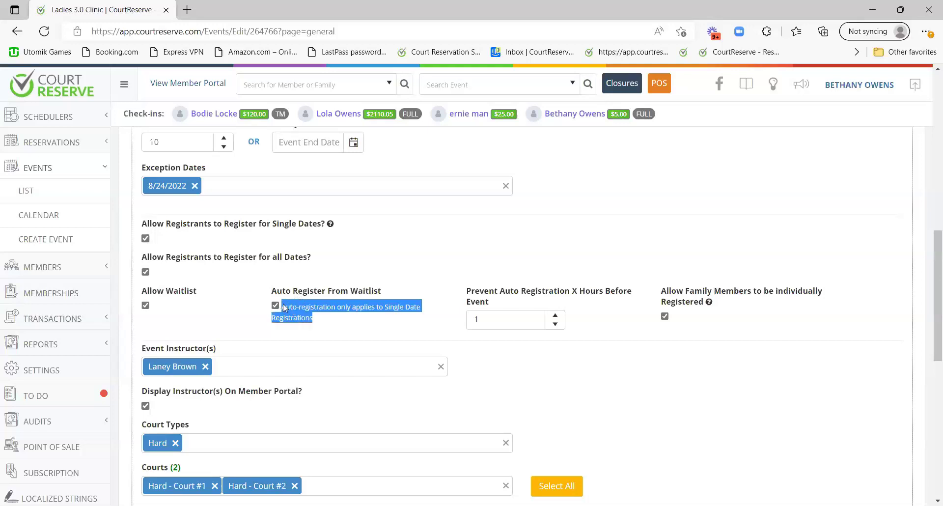
Examine the setting that prevents auto-registration a given number of hours before the event
{"action": "left_click", "coordinate": [200, 331]}
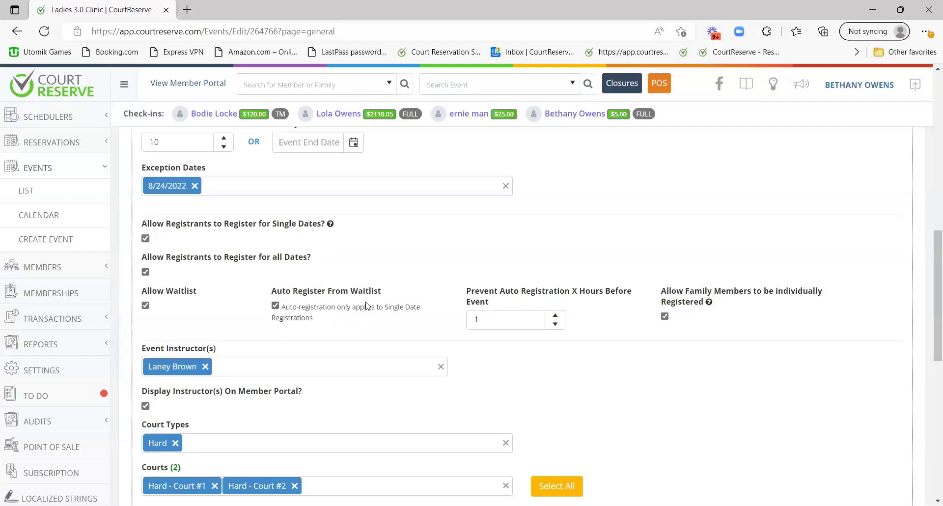
{"action": "left_click_drag", "start_coordinate": [469, 291], "coordinate": [584, 293]}
{"action": "left_click_drag", "start_coordinate": [491, 303], "coordinate": [462, 291]}
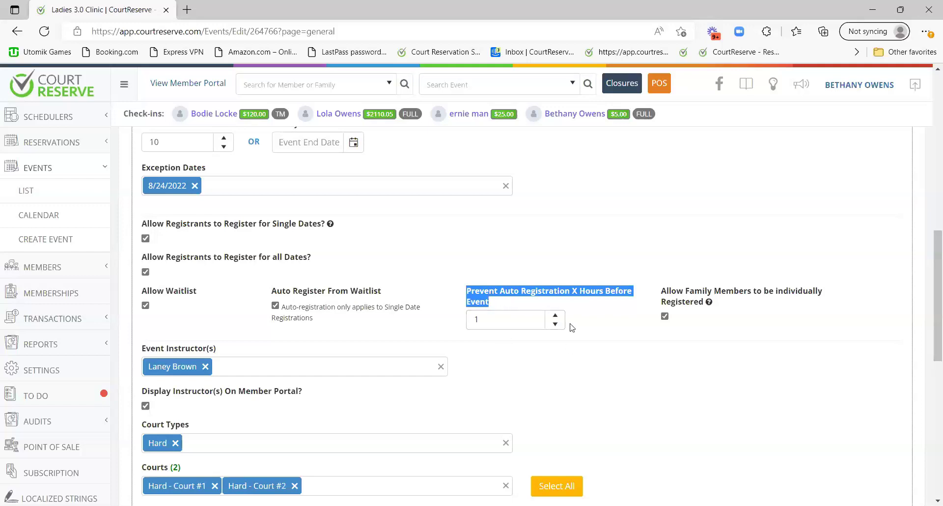
{"action": "left_click", "coordinate": [493, 274]}
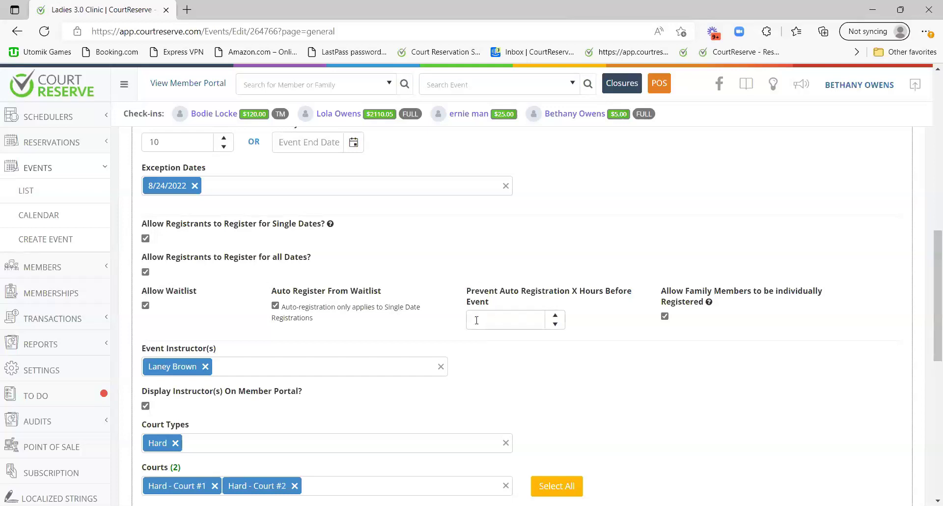
{"action": "left_click", "coordinate": [542, 322]}
{"action": "left_click", "coordinate": [532, 314]}
Try turning off individual registration for family members, and turn the option back on
{"action": "left_click_drag", "start_coordinate": [659, 290], "coordinate": [699, 303]}
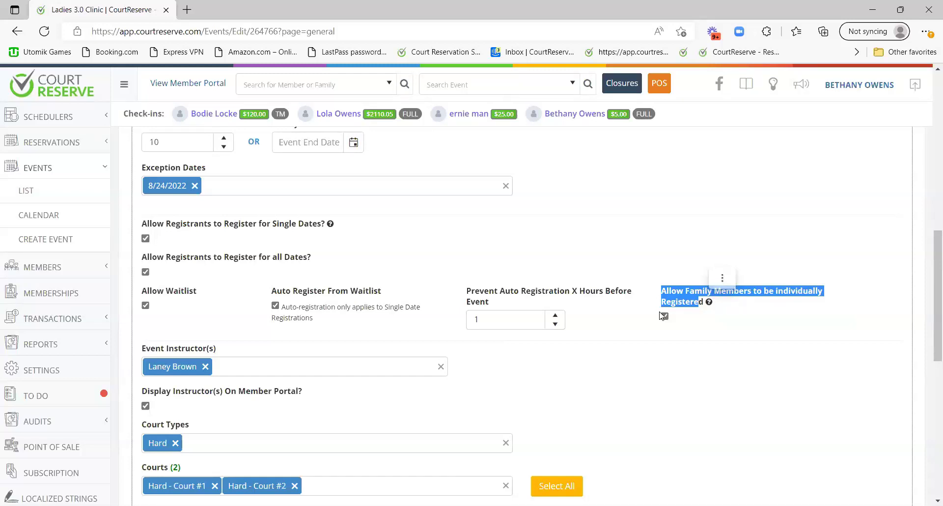
{"action": "left_click", "coordinate": [653, 332]}
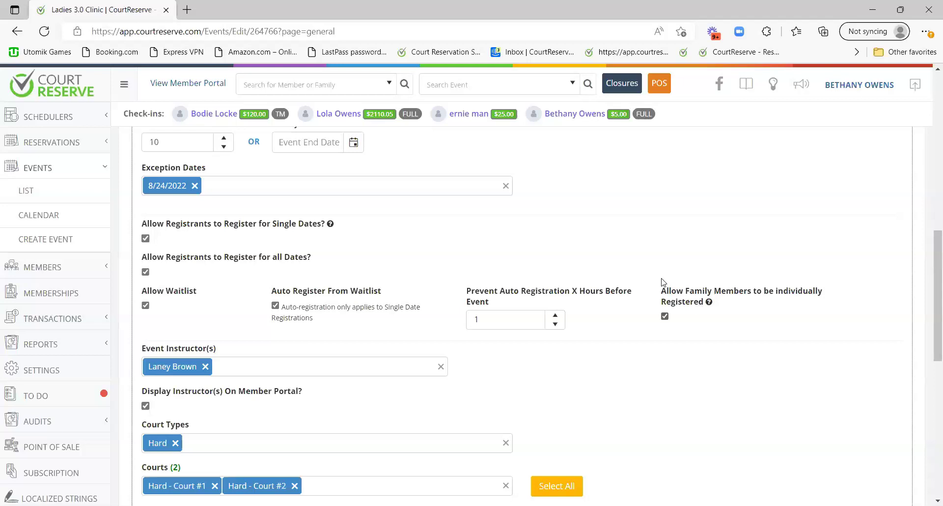
{"action": "left_click", "coordinate": [666, 317]}
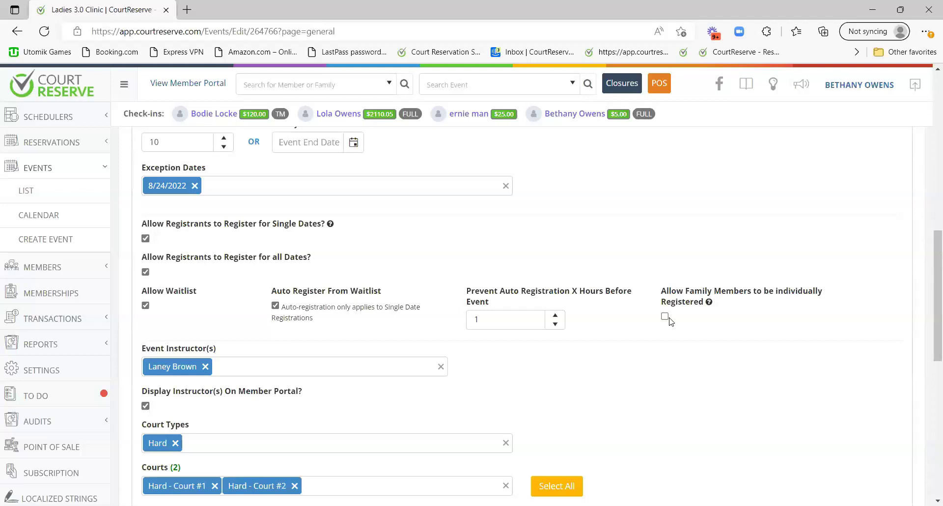
{"action": "left_click", "coordinate": [664, 317]}
Examine the instructors available for the clinic, including who is marked unavailable, and leave the selection as it is
{"action": "scroll", "coordinate": [676, 287], "scroll_direction": "down", "scroll_amount": 3}
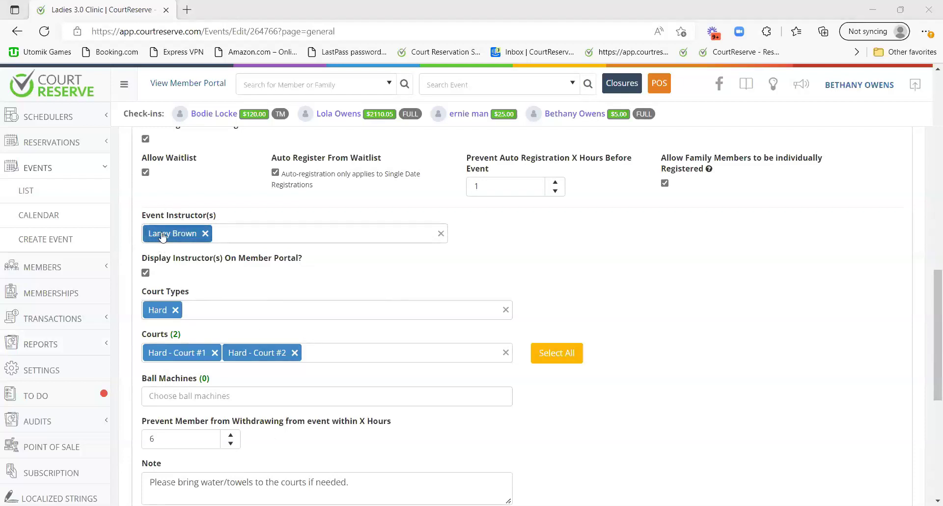
{"action": "left_click", "coordinate": [223, 234]}
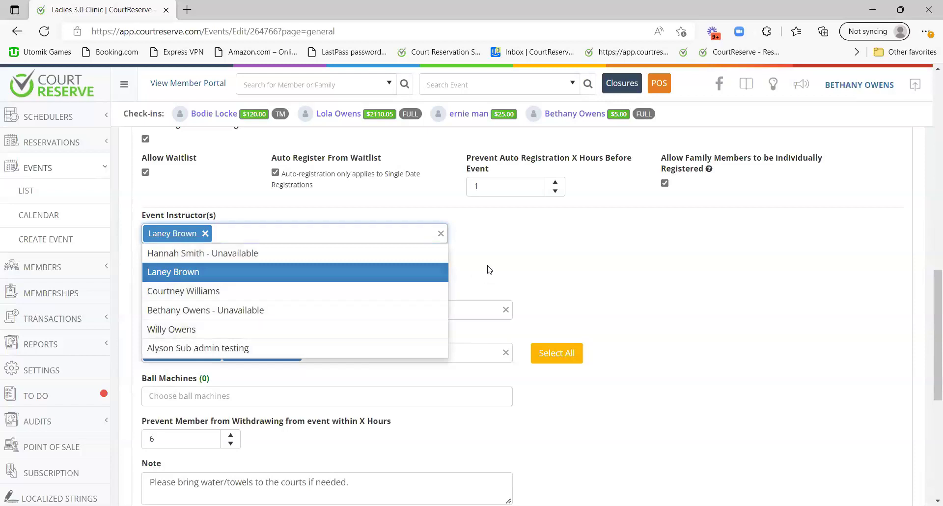
{"action": "left_click", "coordinate": [450, 252]}
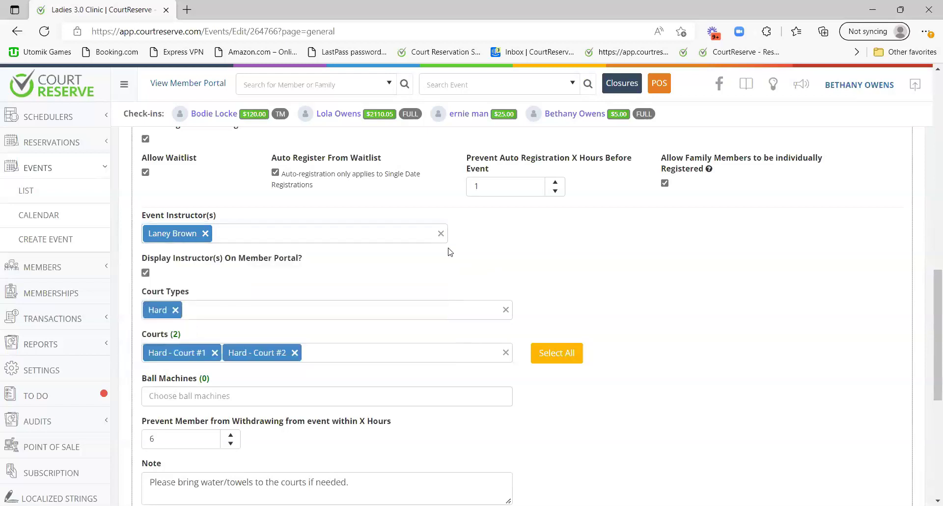
{"action": "left_click", "coordinate": [225, 237]}
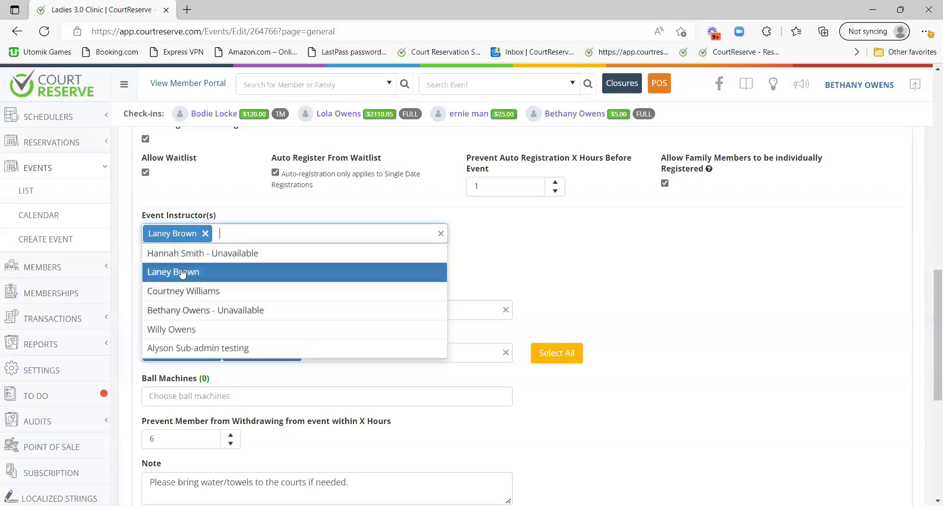
{"action": "left_click", "coordinate": [530, 248]}
{"action": "scroll", "coordinate": [526, 246], "scroll_direction": "down", "scroll_amount": 1}
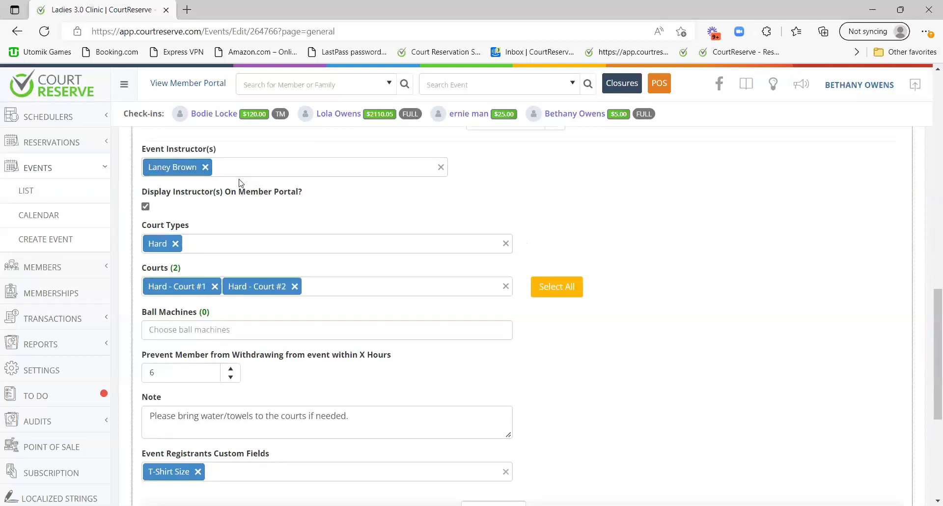
View the court types available for the clinic without changing the selection
{"action": "scroll", "coordinate": [241, 183], "scroll_direction": "down", "scroll_amount": 1}
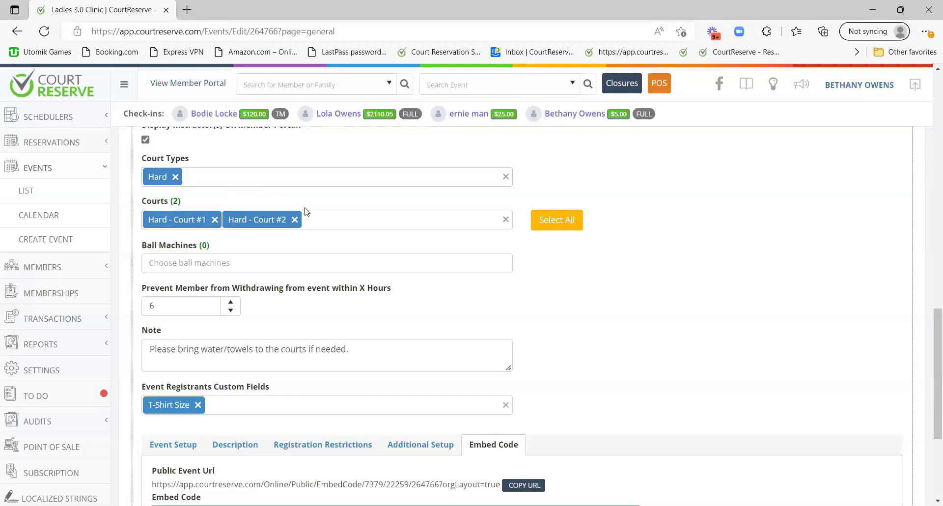
{"action": "left_click", "coordinate": [233, 177]}
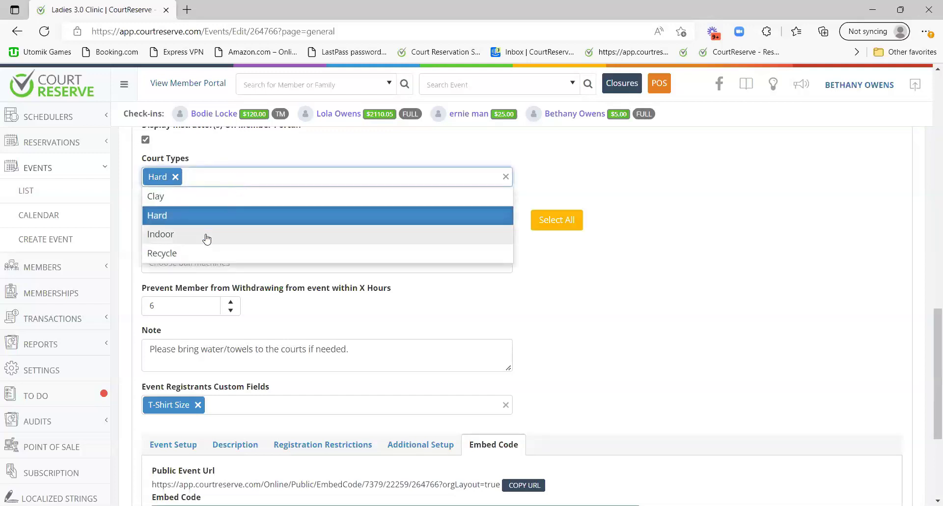
{"action": "key", "text": "Escape"}
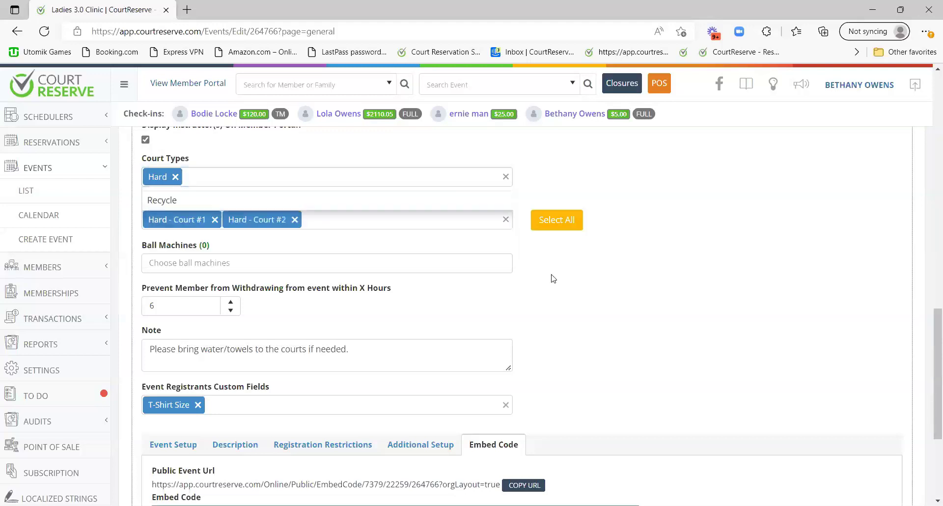
Try adding Hard - Court #4 and Hard - Pickleball #1 to the clinic's courts, and remove both again
{"action": "left_click", "coordinate": [329, 228]}
{"action": "left_click", "coordinate": [246, 294]}
{"action": "left_click", "coordinate": [419, 229]}
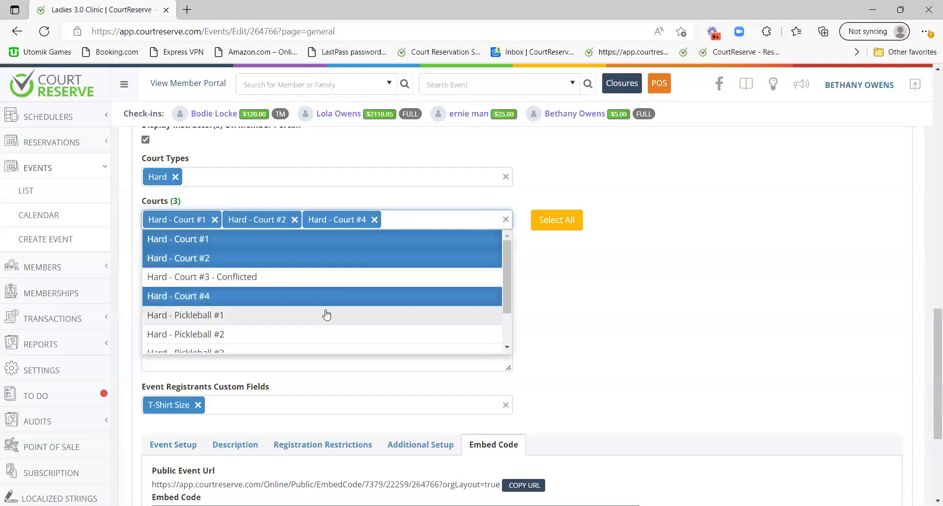
{"action": "left_click", "coordinate": [326, 313]}
{"action": "left_click", "coordinate": [469, 220]}
{"action": "left_click", "coordinate": [374, 220]}
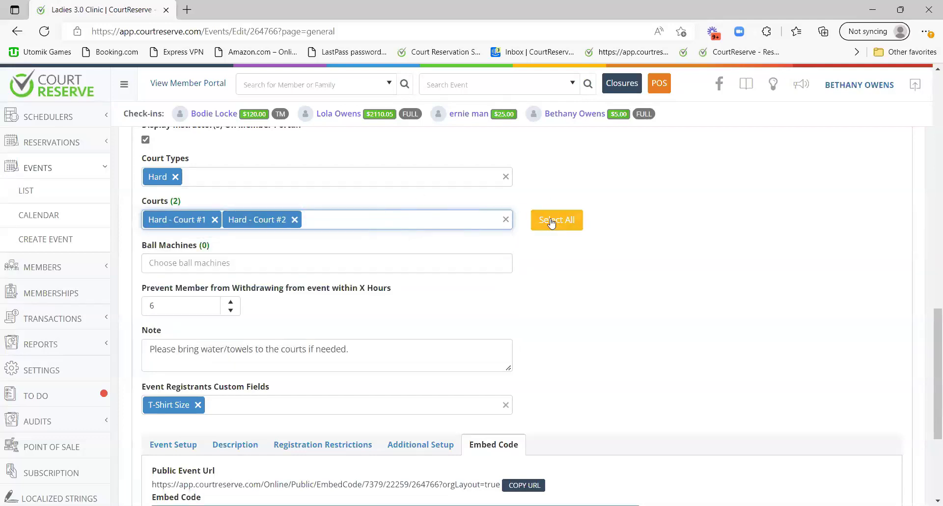
Try selecting all courts for the clinic, and remove every one except Hard - Court #1 and Hard - Court #2
{"action": "left_click", "coordinate": [552, 221]}
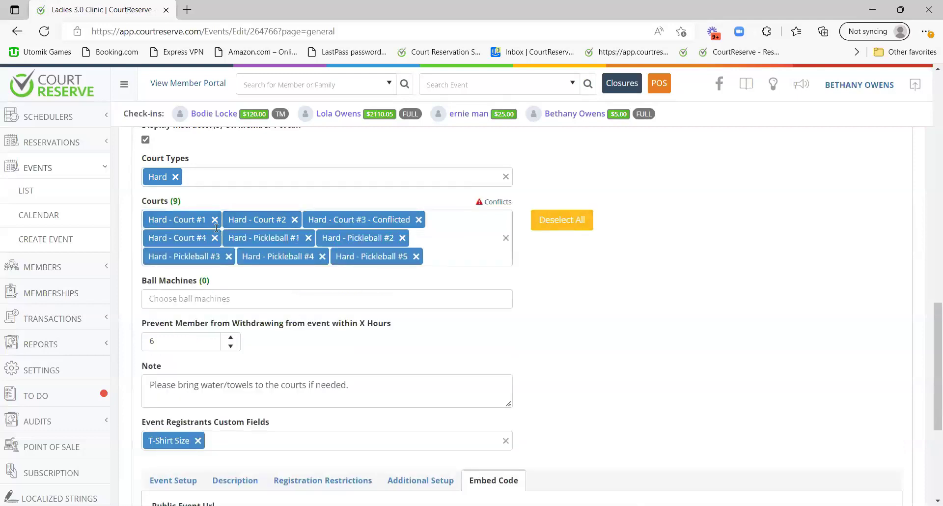
{"action": "left_click", "coordinate": [416, 256]}
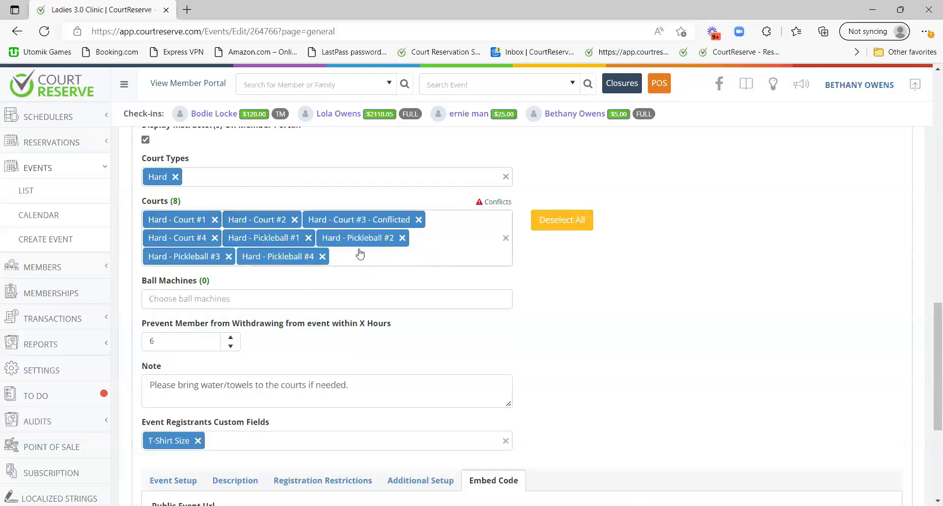
{"action": "left_click", "coordinate": [322, 256]}
{"action": "left_click", "coordinate": [403, 238]}
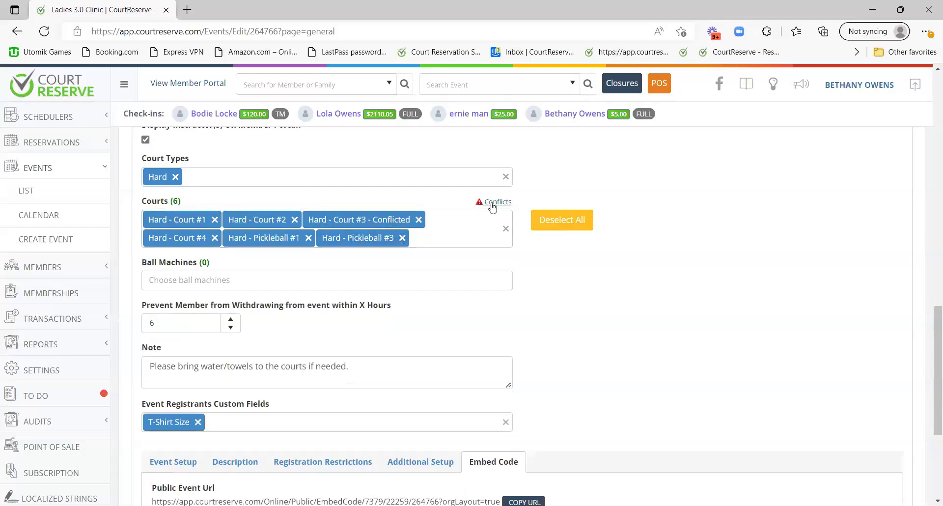
{"action": "left_click", "coordinate": [357, 239]}
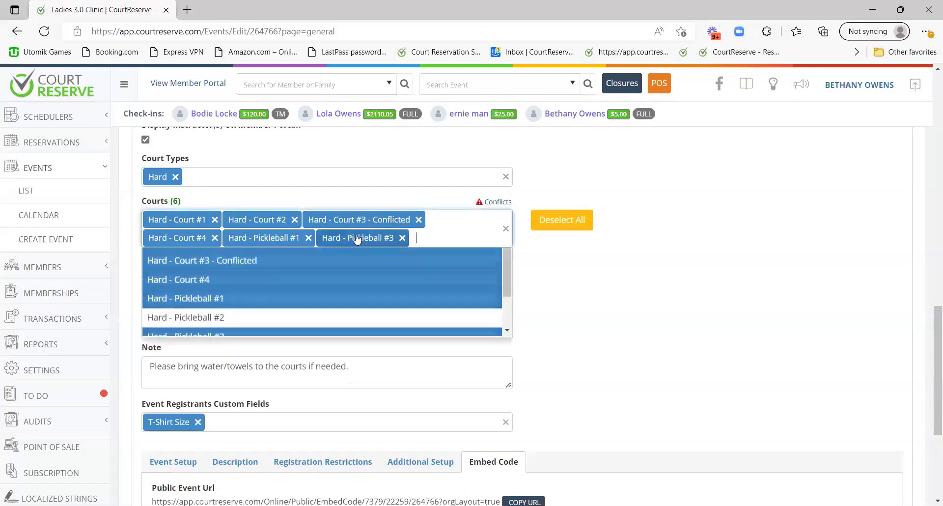
{"action": "left_click", "coordinate": [403, 238]}
{"action": "left_click", "coordinate": [308, 238]}
{"action": "left_click", "coordinate": [417, 220]}
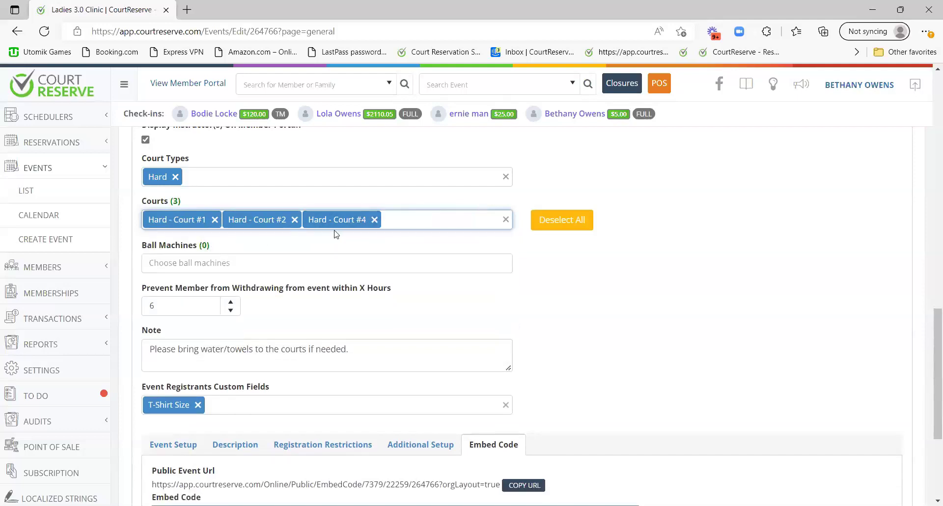
{"action": "left_click", "coordinate": [375, 220]}
View the ball machines that can be assigned to the clinic without choosing one
{"action": "scroll", "coordinate": [491, 246], "scroll_direction": "down", "scroll_amount": 1}
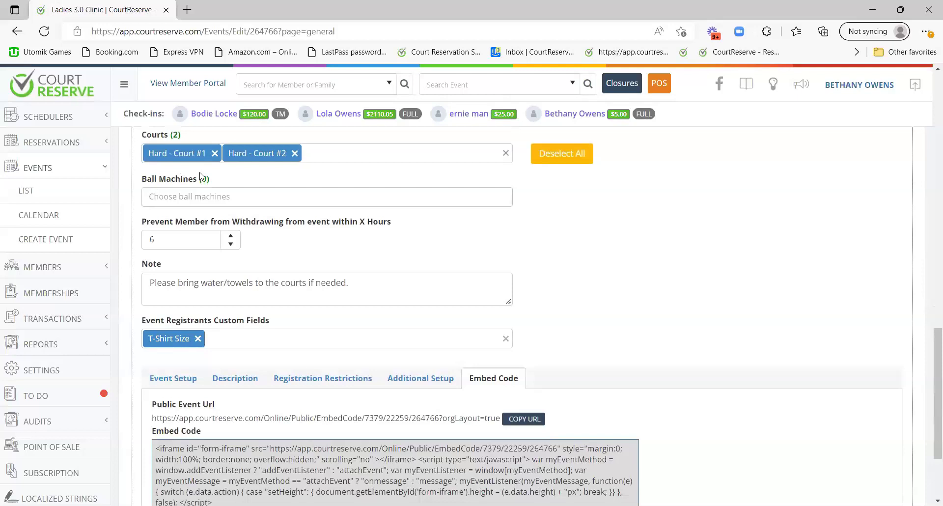
{"action": "left_click", "coordinate": [211, 193]}
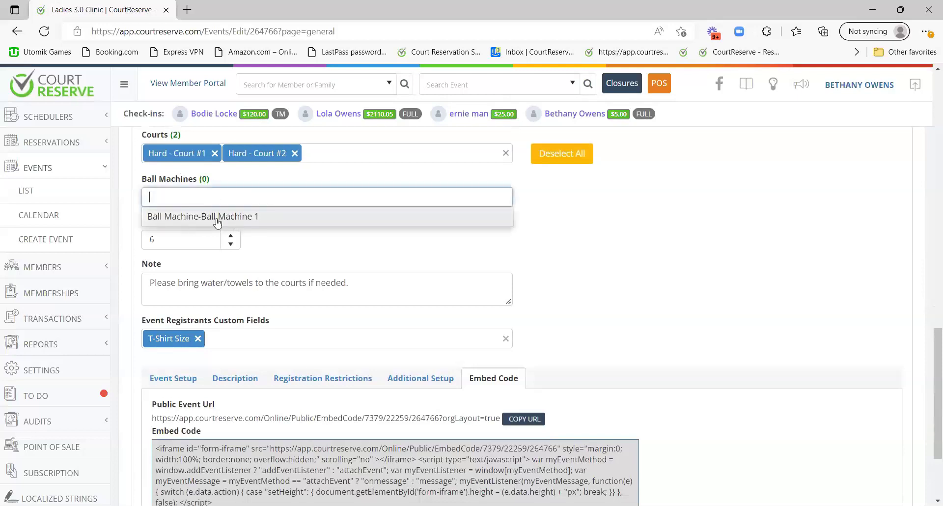
{"action": "left_click", "coordinate": [293, 248]}
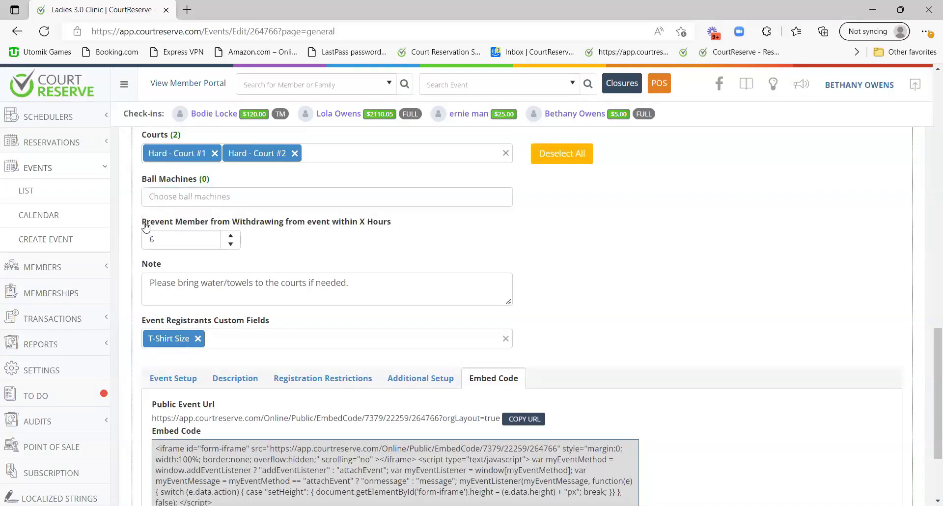
Examine the hour limit on member withdrawals and the custom fields available for event registrants
{"action": "left_click_drag", "start_coordinate": [146, 223], "coordinate": [380, 228]}
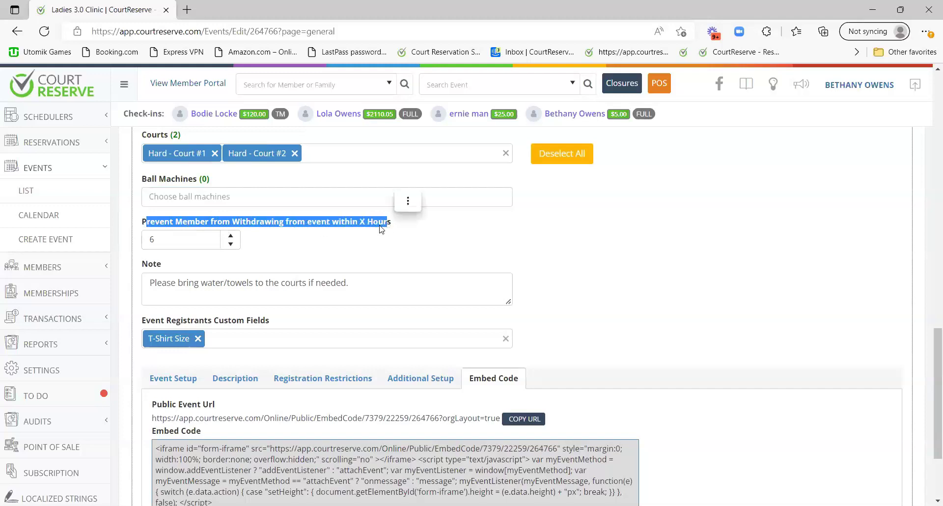
{"action": "left_click", "coordinate": [322, 248]}
{"action": "left_click", "coordinate": [191, 238]}
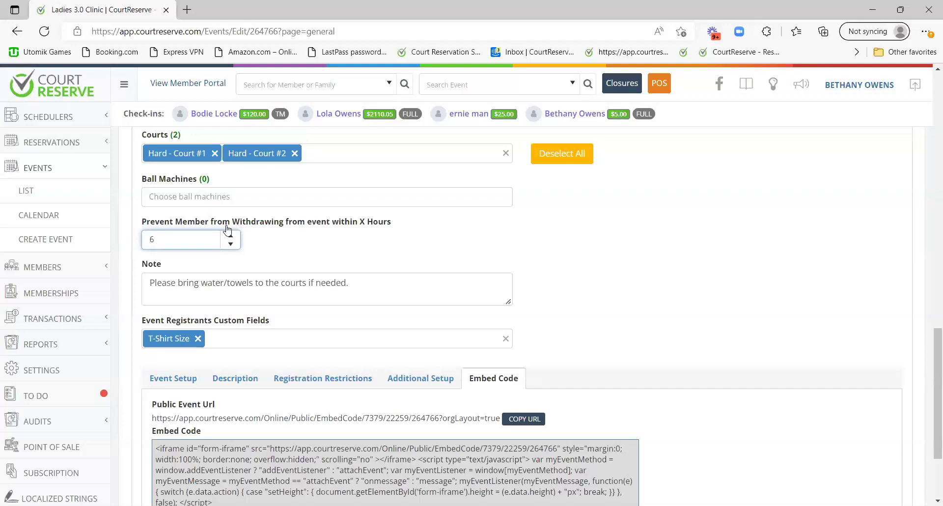
{"action": "left_click", "coordinate": [338, 244]}
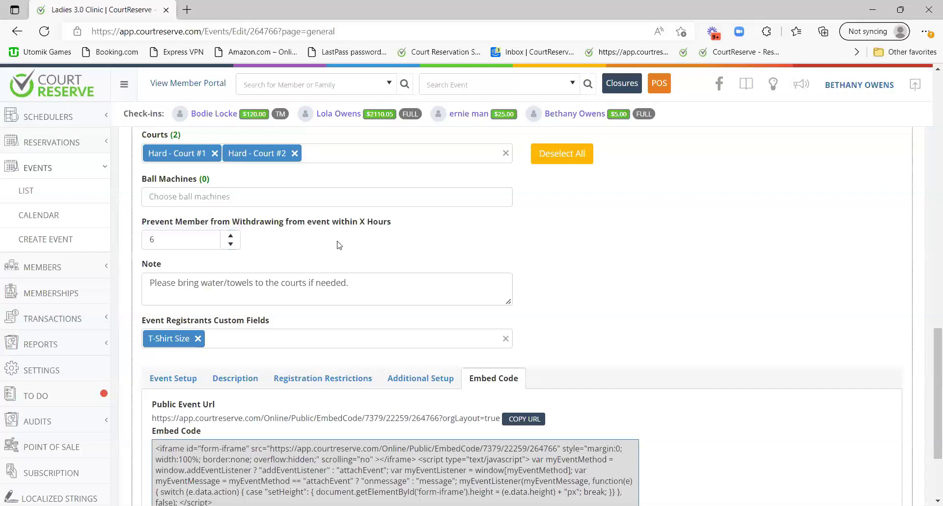
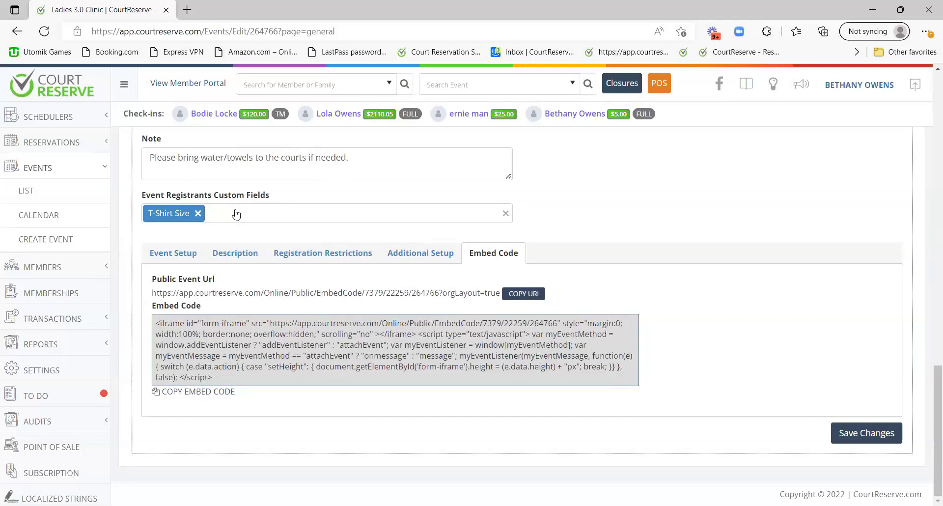
{"action": "left_click", "coordinate": [259, 213]}
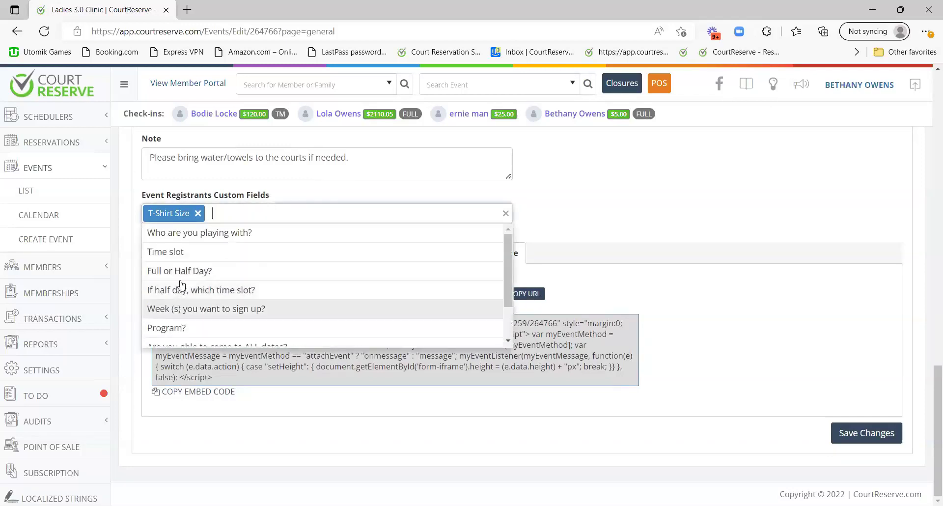
{"action": "left_click", "coordinate": [605, 214]}
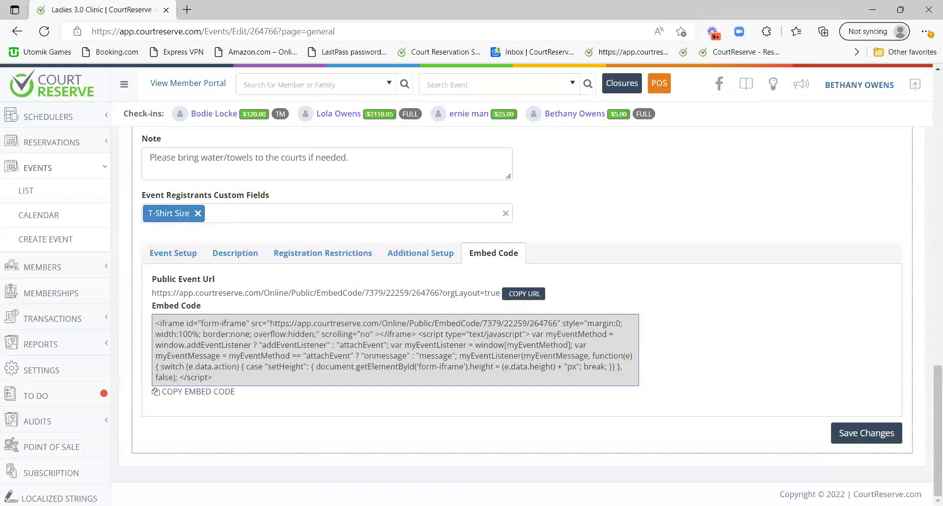
Set the drop-in price to $5.00 for all memberships in the clinic's event setup
{"action": "left_click", "coordinate": [168, 252]}
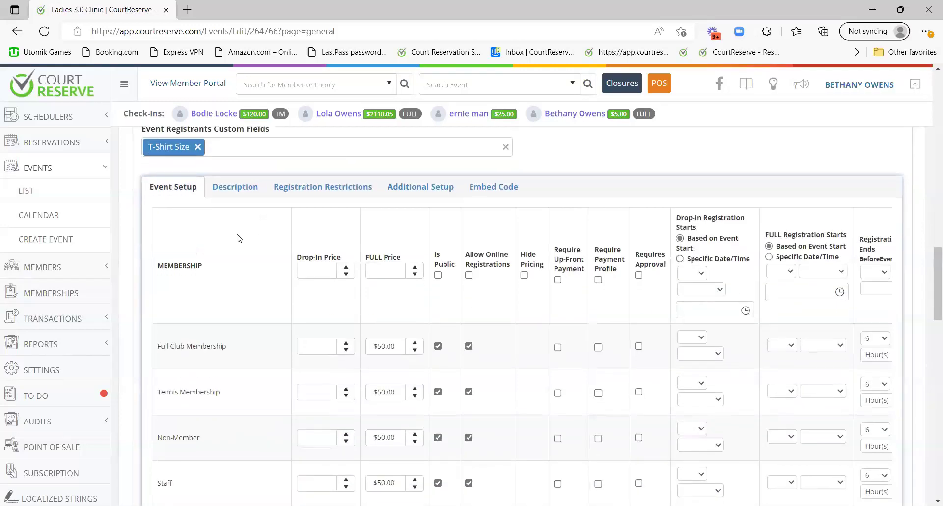
{"action": "scroll", "coordinate": [157, 297], "scroll_direction": "down", "scroll_amount": 1}
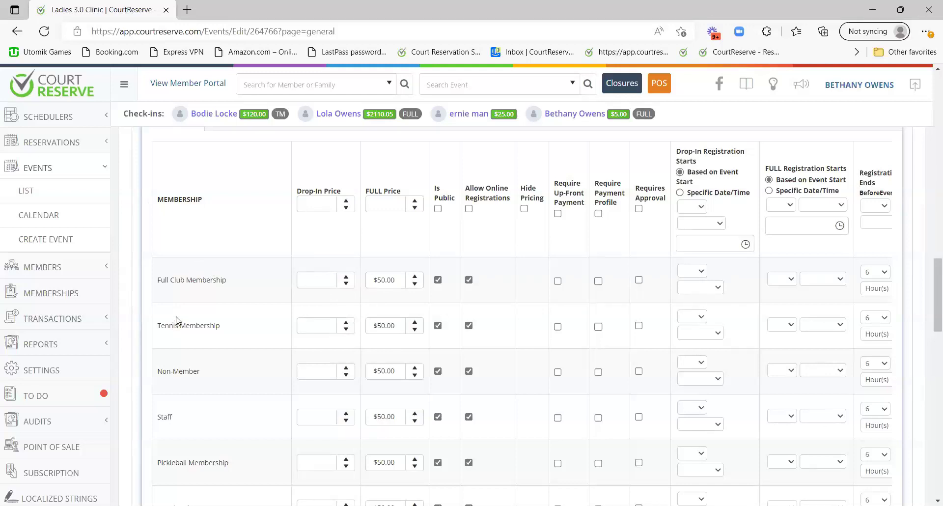
{"action": "left_click_drag", "start_coordinate": [297, 190], "coordinate": [342, 191]}
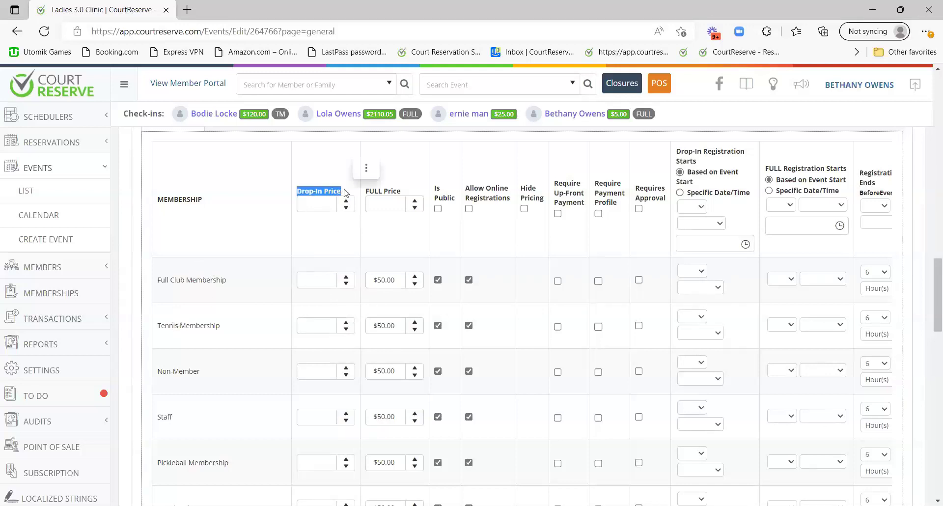
{"action": "left_click", "coordinate": [314, 205]}
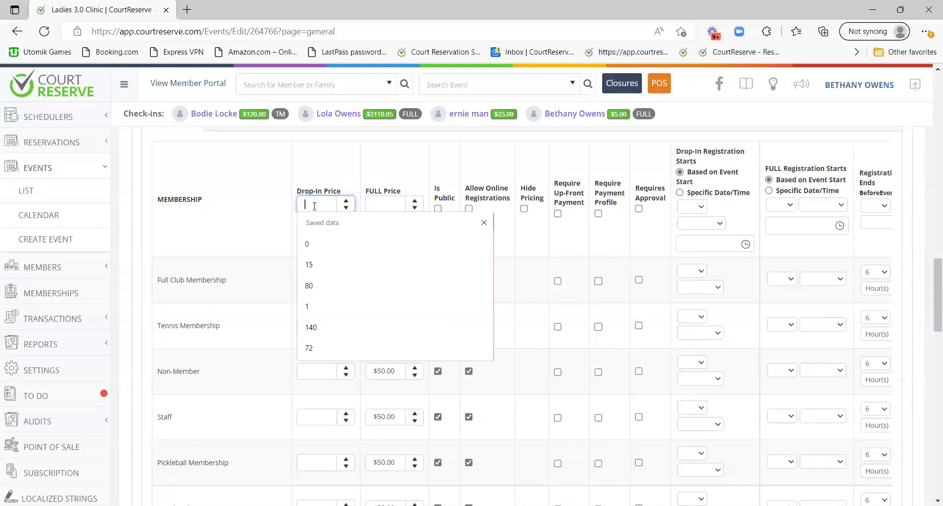
{"action": "type", "text": "5"}
{"action": "left_click", "coordinate": [380, 238]}
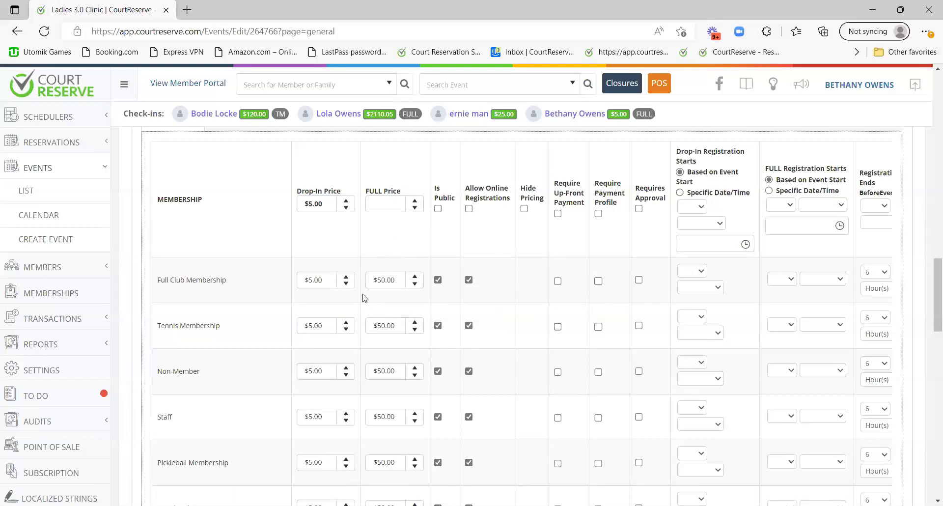
Review the drop-in and full prices per membership and the Is Public and Allow Online Registrations options in the event setup
{"action": "scroll", "coordinate": [380, 354], "scroll_direction": "down", "scroll_amount": 7}
{"action": "scroll", "coordinate": [344, 295], "scroll_direction": "up", "scroll_amount": 3}
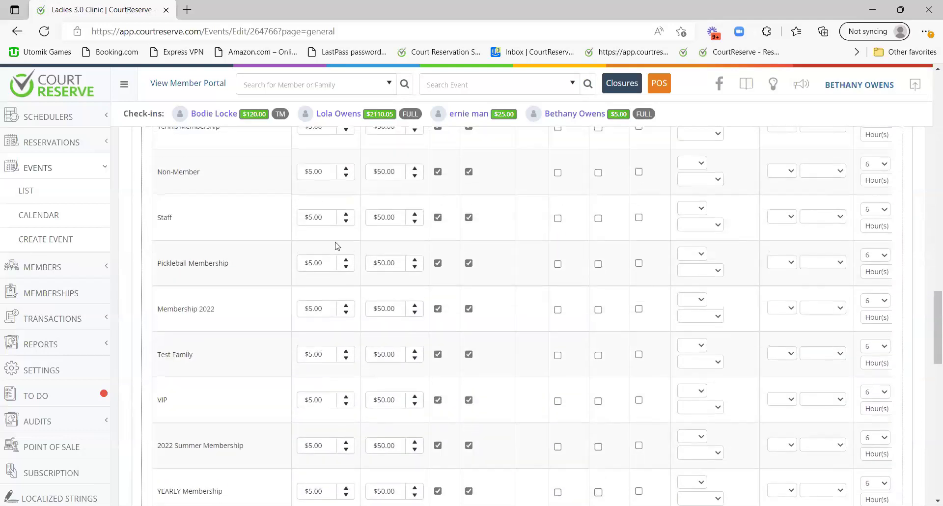
{"action": "scroll", "coordinate": [347, 243], "scroll_direction": "up", "scroll_amount": 3}
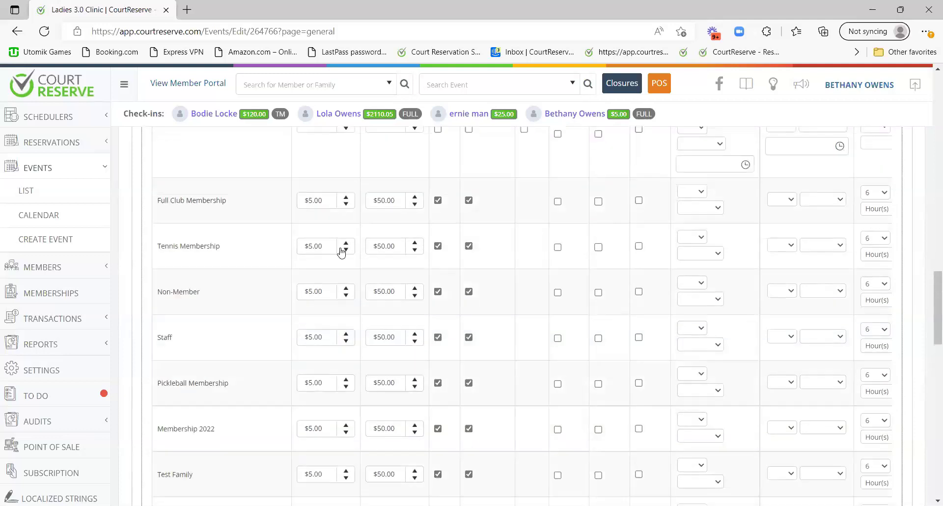
{"action": "scroll", "coordinate": [396, 310], "scroll_direction": "up", "scroll_amount": 2}
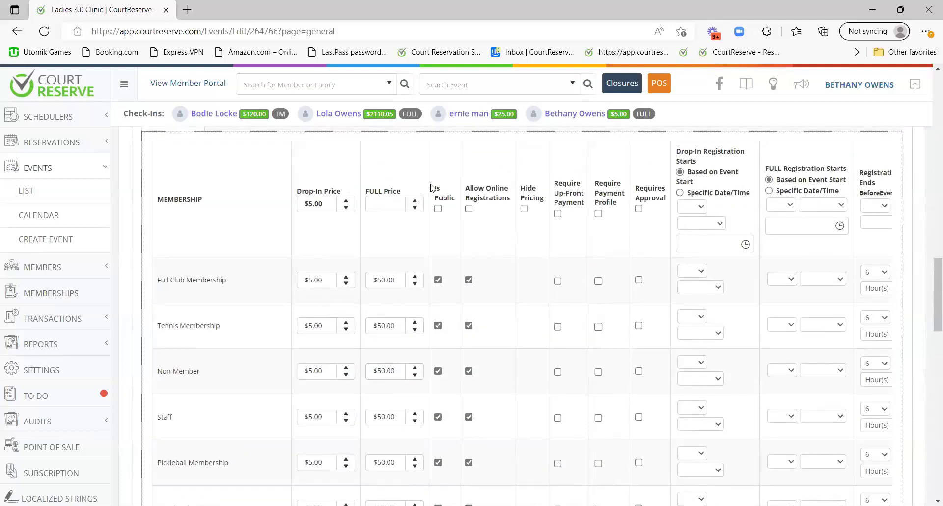
{"action": "left_click_drag", "start_coordinate": [438, 192], "coordinate": [463, 205]}
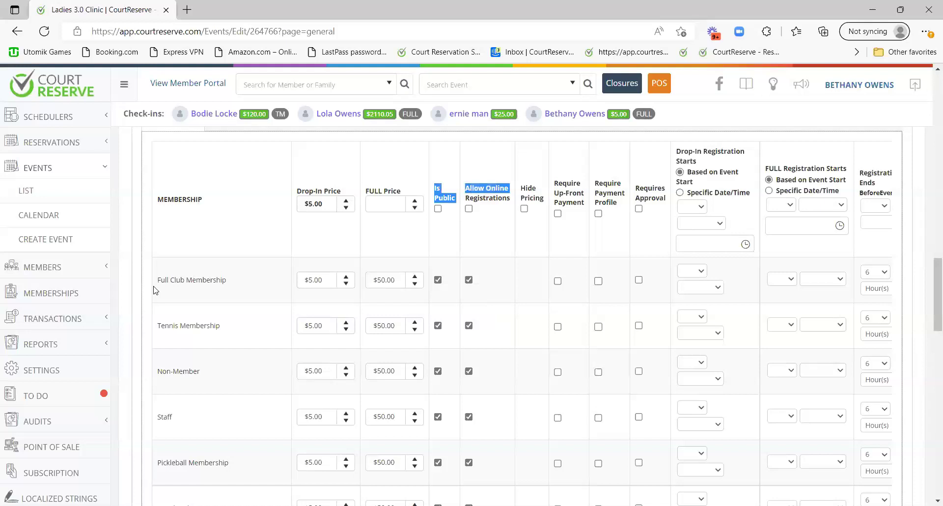
{"action": "left_click_drag", "start_coordinate": [465, 186], "coordinate": [515, 201]}
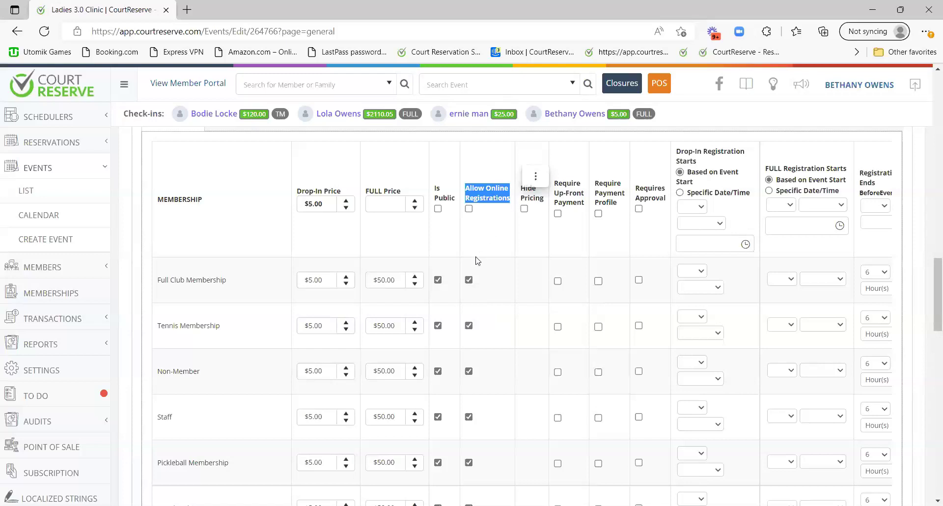
Try disallowing online registrations for the Full Club Membership, and allow them again
{"action": "left_click", "coordinate": [469, 279]}
{"action": "left_click", "coordinate": [468, 279]}
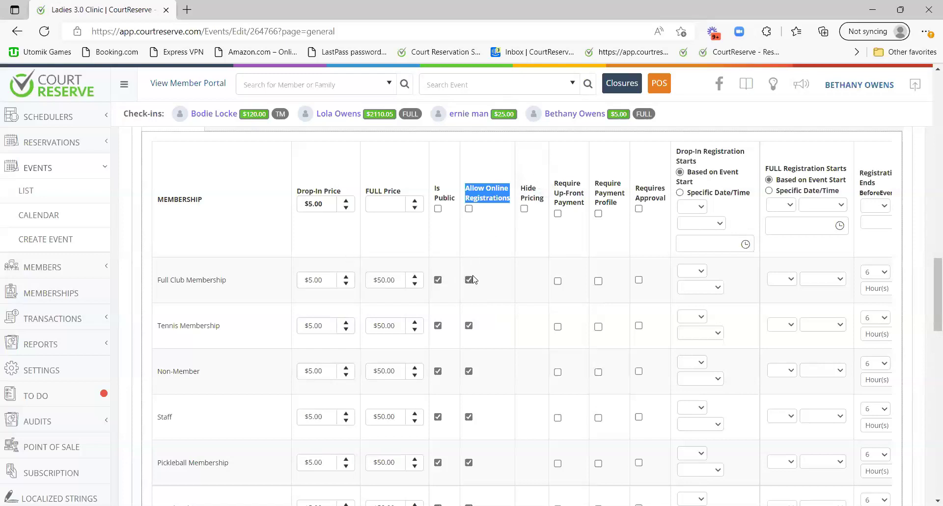
{"action": "left_click", "coordinate": [468, 280]}
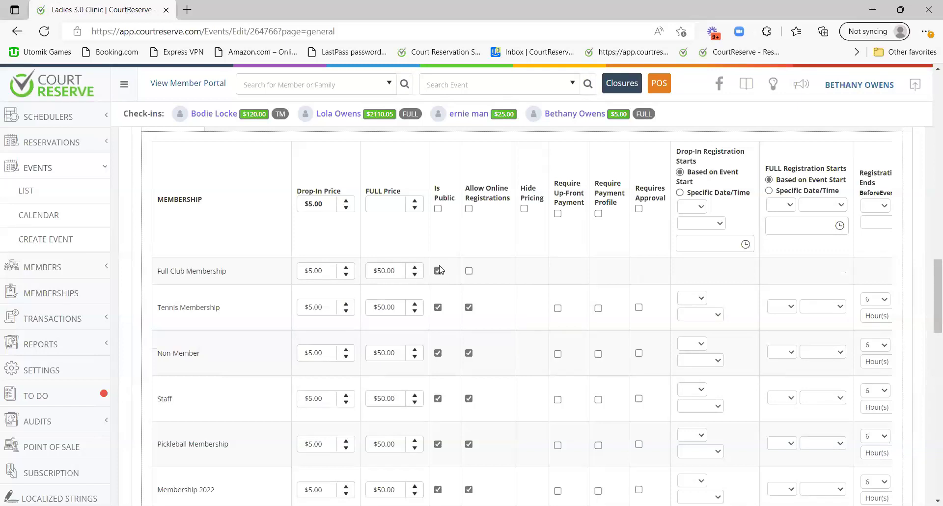
{"action": "left_click", "coordinate": [468, 271]}
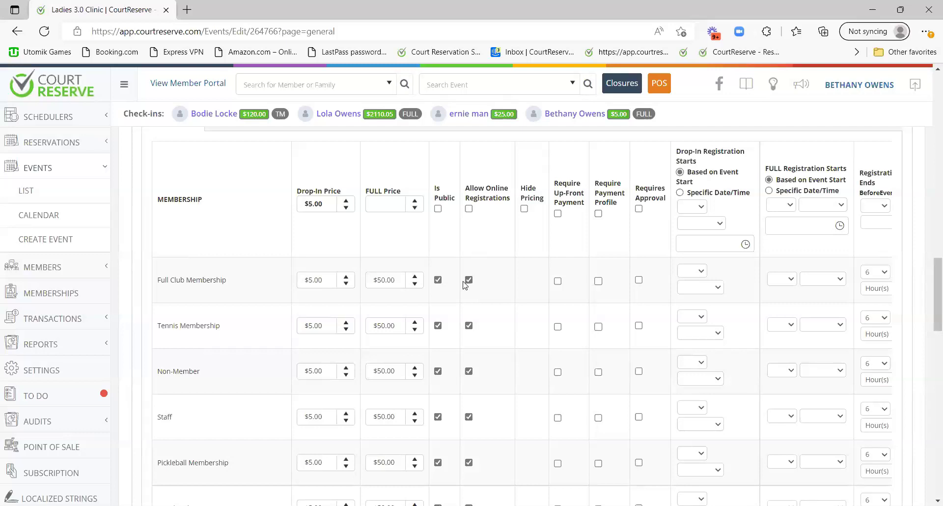
{"action": "scroll", "coordinate": [465, 284], "scroll_direction": "down", "scroll_amount": 1}
{"action": "scroll", "coordinate": [471, 275], "scroll_direction": "up", "scroll_amount": 1}
Examine the Hide Pricing, Require Up-Front Payment, Require Payment Profile and Requires Approval options for the memberships
{"action": "left_click_drag", "start_coordinate": [518, 185], "coordinate": [544, 201]}
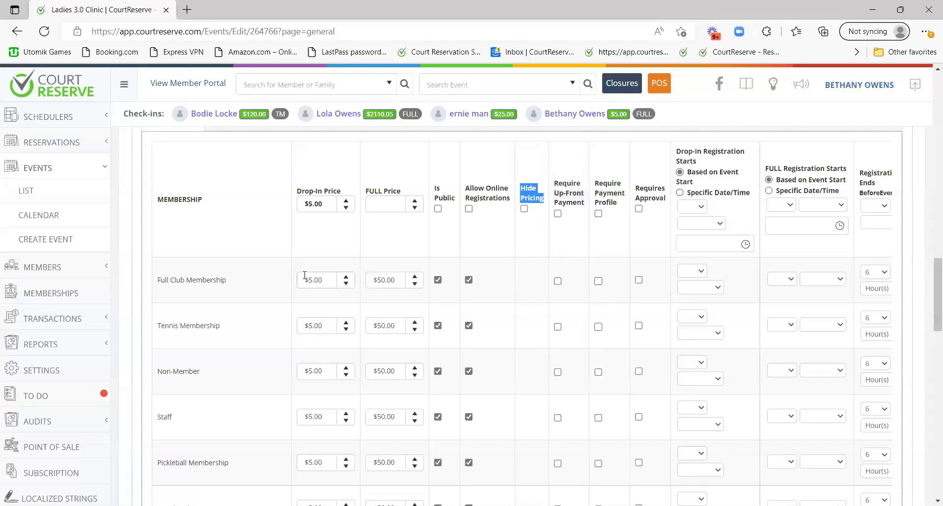
{"action": "left_click", "coordinate": [528, 219]}
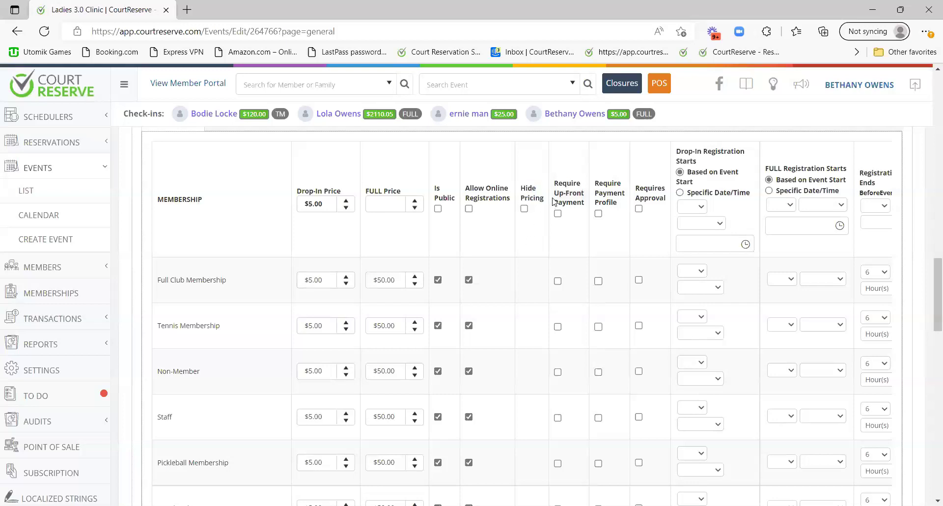
{"action": "left_click_drag", "start_coordinate": [555, 179], "coordinate": [627, 204]}
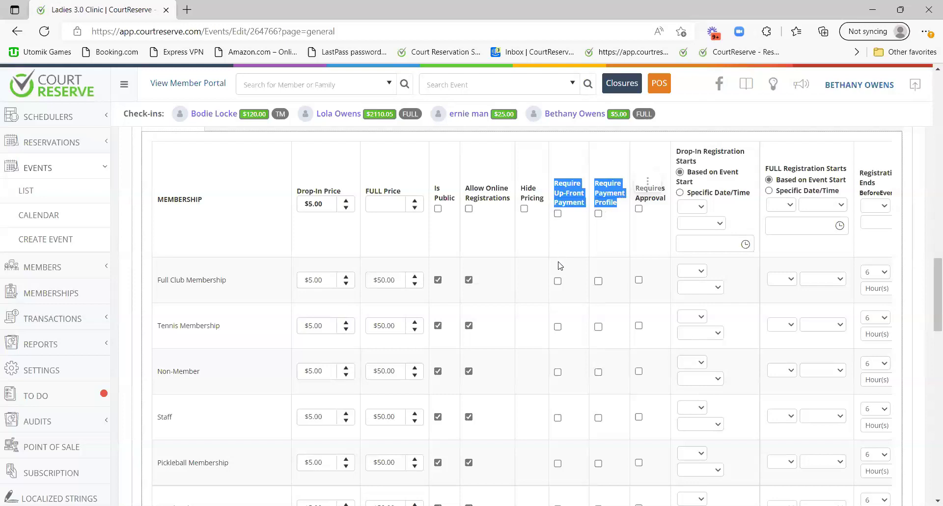
{"action": "left_click", "coordinate": [570, 200]}
{"action": "left_click_drag", "start_coordinate": [561, 185], "coordinate": [584, 205]}
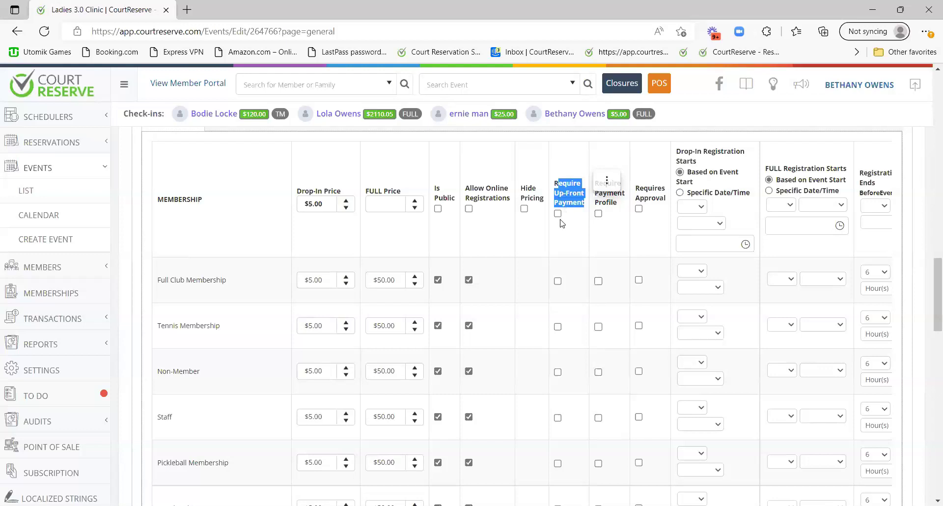
{"action": "left_click", "coordinate": [564, 240]}
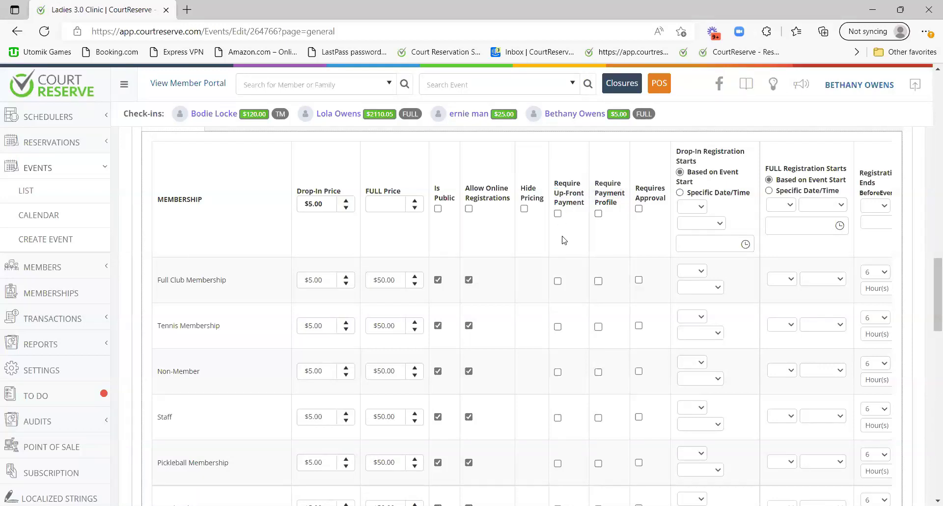
{"action": "left_click_drag", "start_coordinate": [594, 183], "coordinate": [625, 213]}
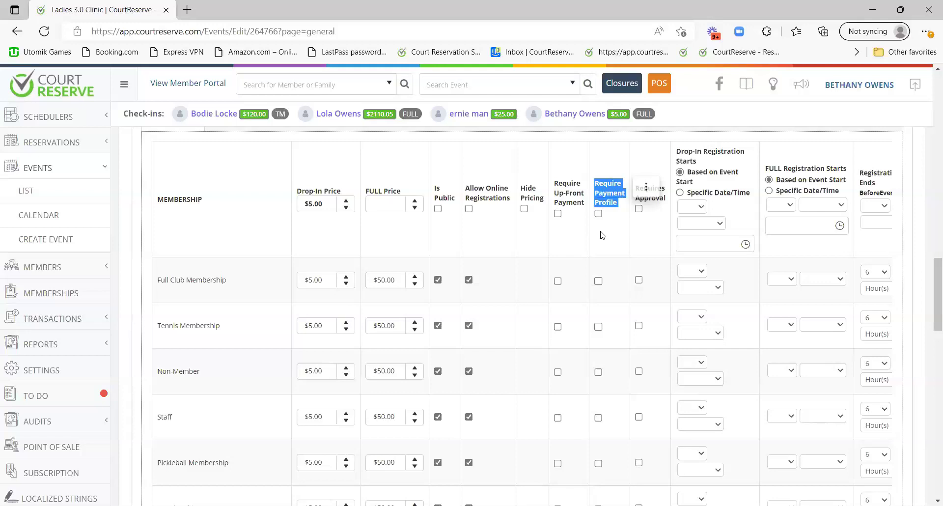
{"action": "left_click_drag", "start_coordinate": [636, 188], "coordinate": [665, 198]}
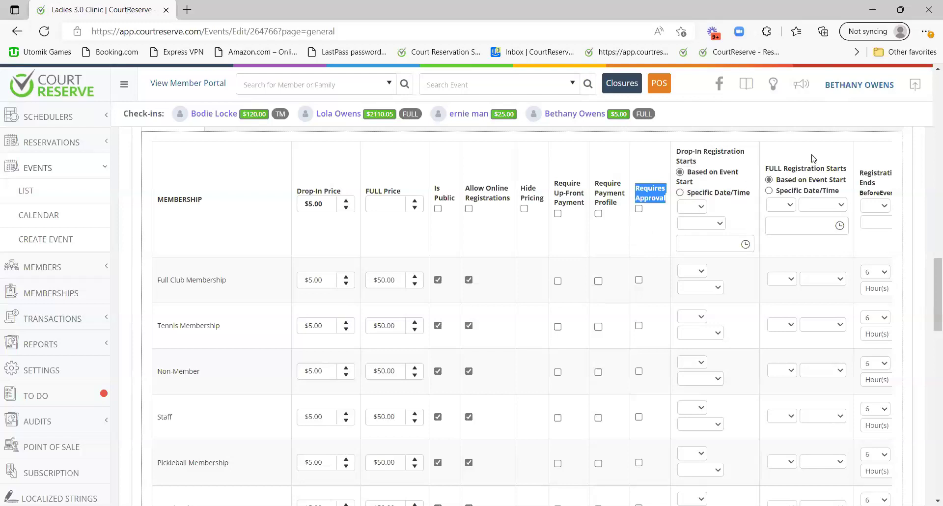
Set drop-in registration to start 5 hours before the event for all memberships, and switch its start basis to Specific Date/Time
{"action": "left_click_drag", "start_coordinate": [681, 151], "coordinate": [770, 164]}
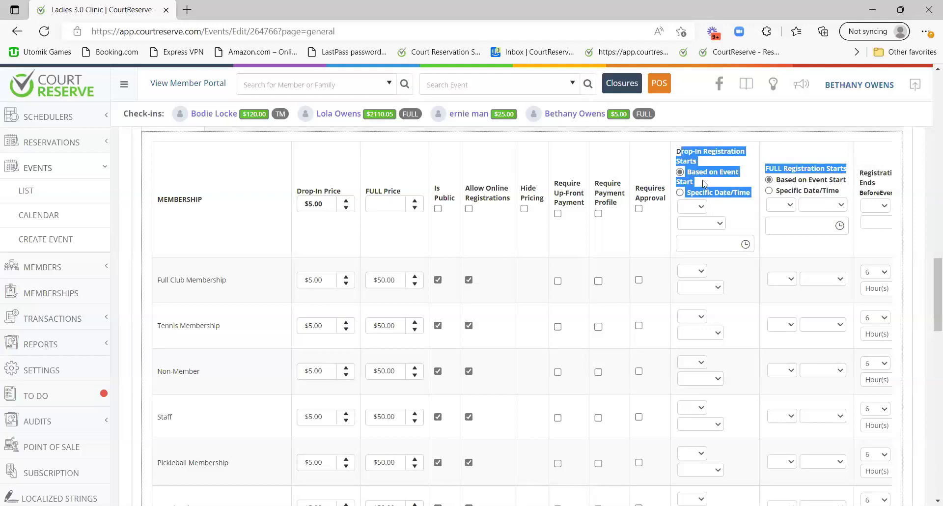
{"action": "left_click", "coordinate": [692, 207]}
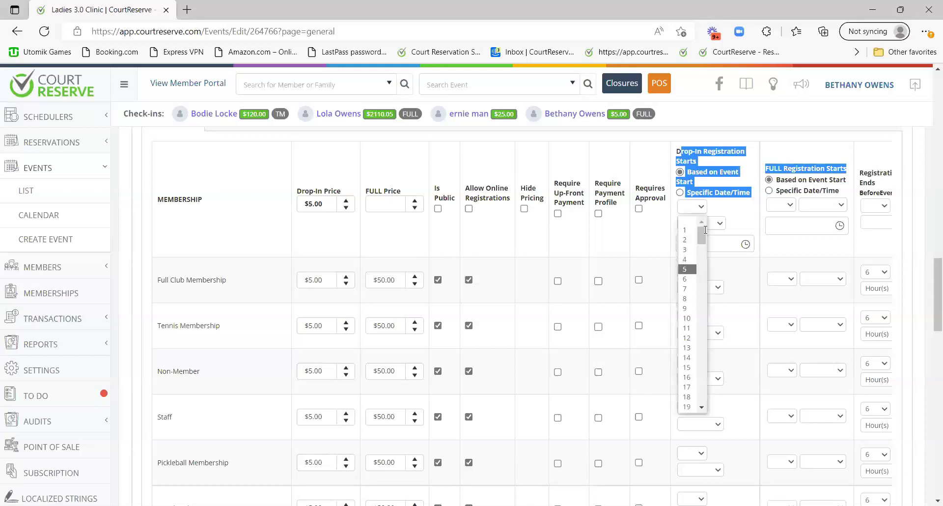
{"action": "key", "text": "Return"}
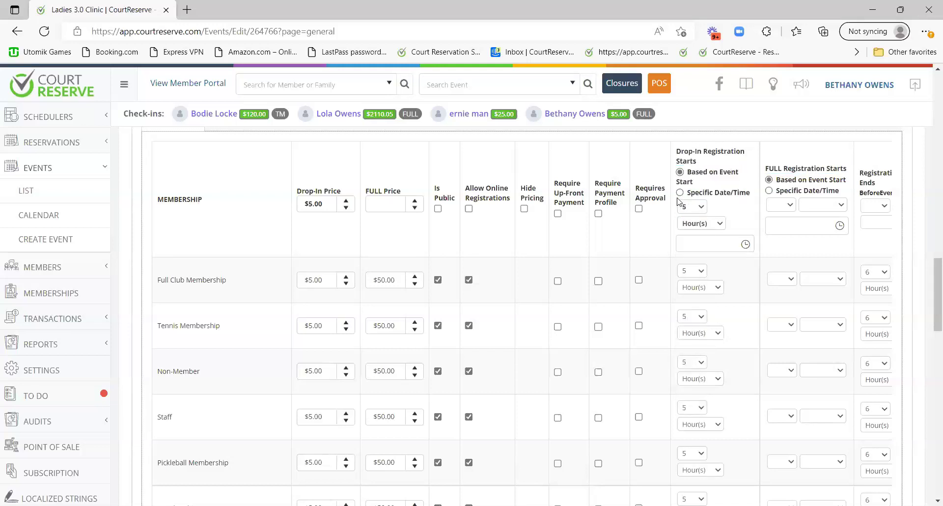
{"action": "left_click", "coordinate": [693, 191]}
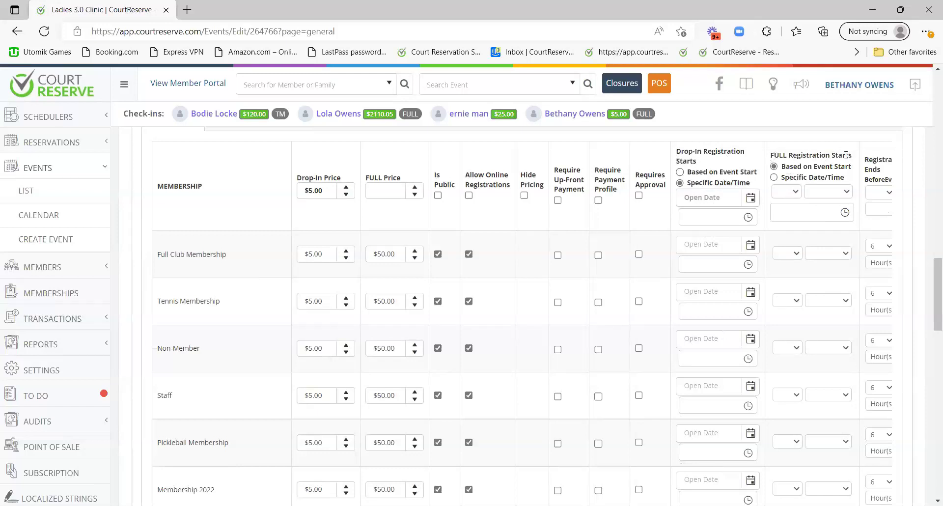
Examine the full registration start, the registration end before the event and the Show Registrants option for the memberships
{"action": "scroll", "coordinate": [846, 155], "scroll_direction": "down", "scroll_amount": 20}
{"action": "left_click_drag", "start_coordinate": [590, 325], "coordinate": [759, 324]}
{"action": "scroll", "coordinate": [837, 373], "scroll_direction": "up", "scroll_amount": 5}
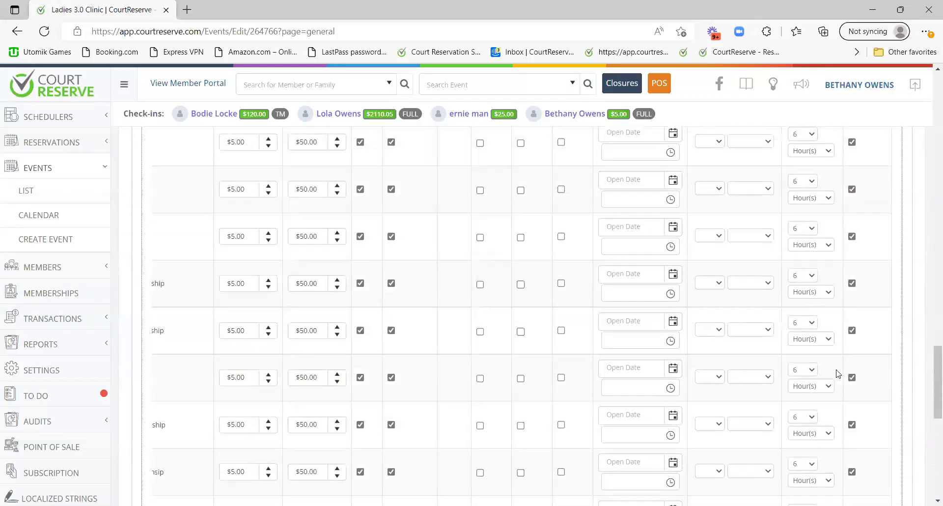
{"action": "scroll", "coordinate": [835, 371], "scroll_direction": "up", "scroll_amount": 5}
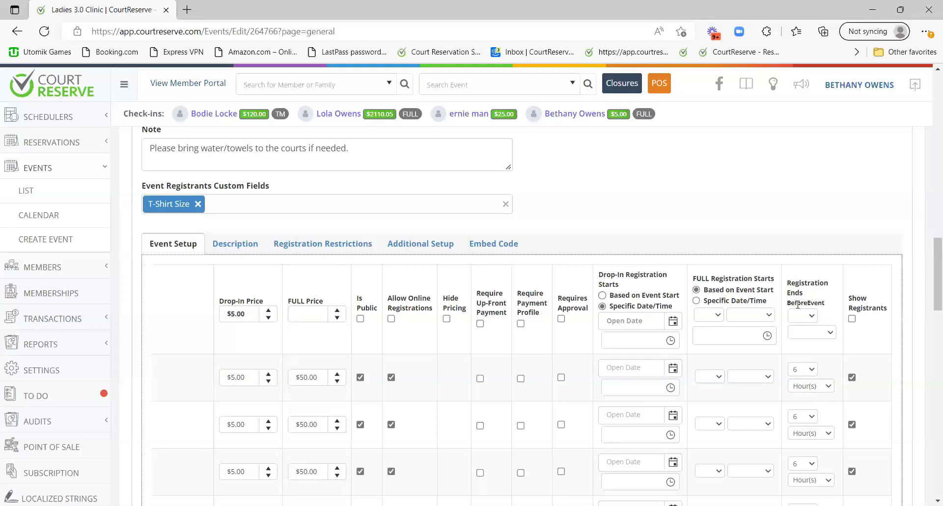
{"action": "scroll", "coordinate": [829, 321], "scroll_direction": "down", "scroll_amount": 1}
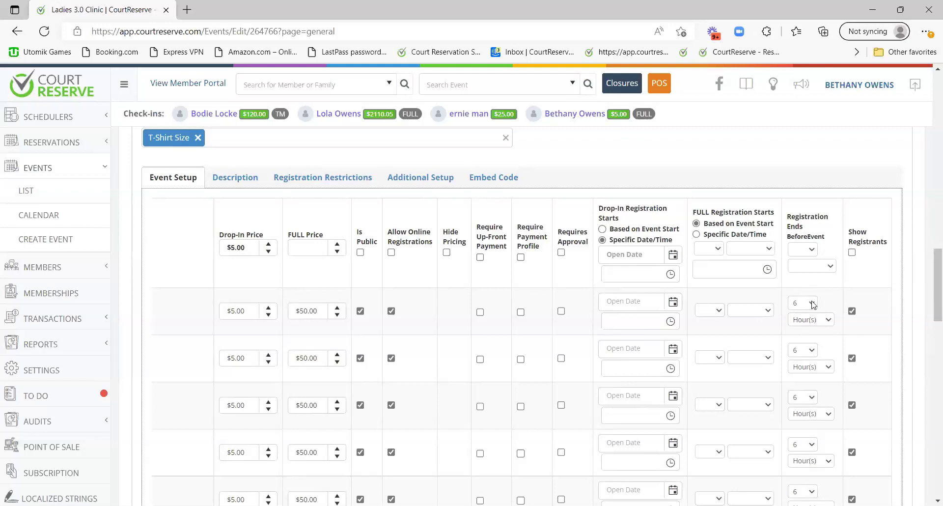
{"action": "scroll", "coordinate": [813, 305], "scroll_direction": "down", "scroll_amount": 1}
{"action": "left_click_drag", "start_coordinate": [847, 165], "coordinate": [919, 193]}
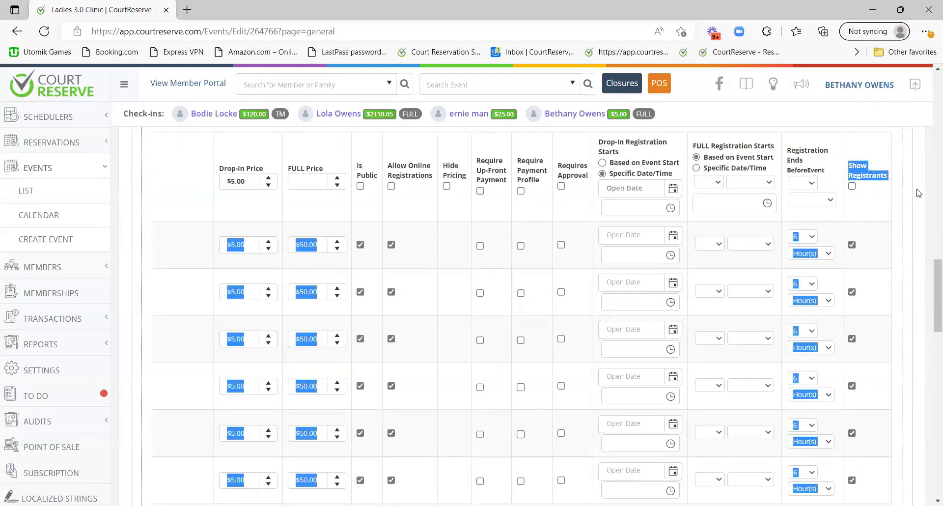
{"action": "left_click", "coordinate": [846, 192]}
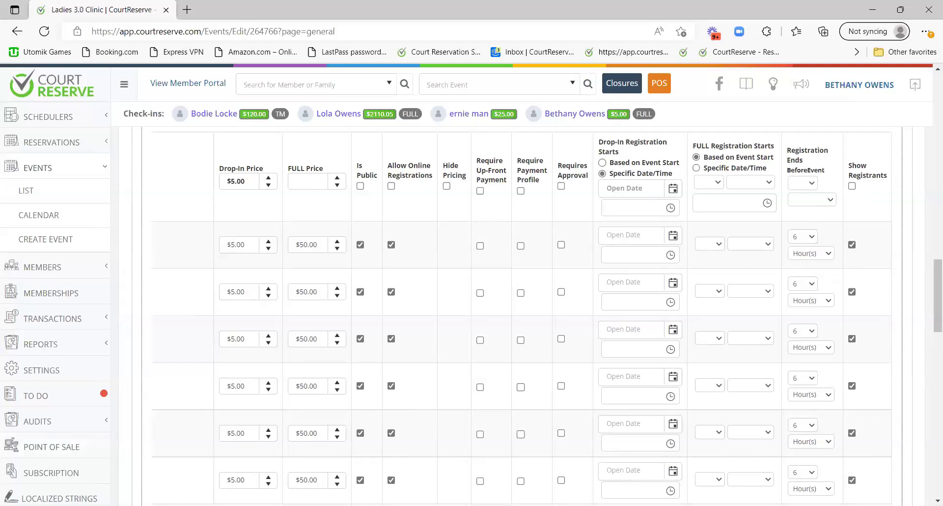
Set the number of dates to turn off registration by full event price to 8, and review the full-price proration option
{"action": "scroll", "coordinate": [639, 298], "scroll_direction": "down", "scroll_amount": 10}
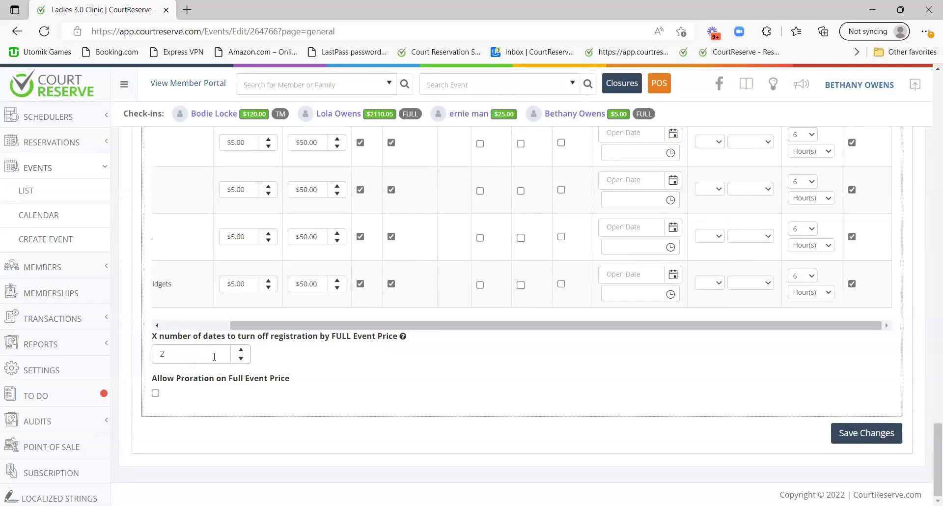
{"action": "scroll", "coordinate": [295, 381], "scroll_direction": "up", "scroll_amount": 15}
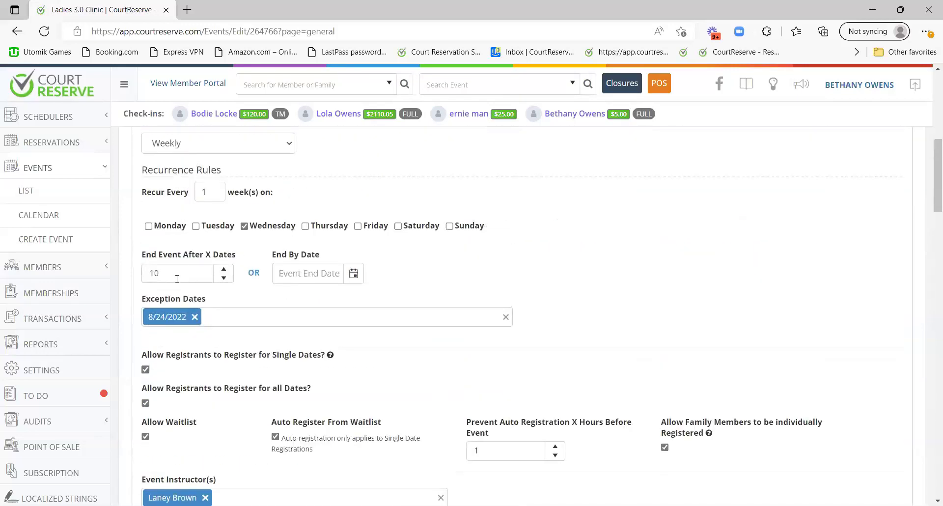
{"action": "scroll", "coordinate": [185, 289], "scroll_direction": "down", "scroll_amount": 15}
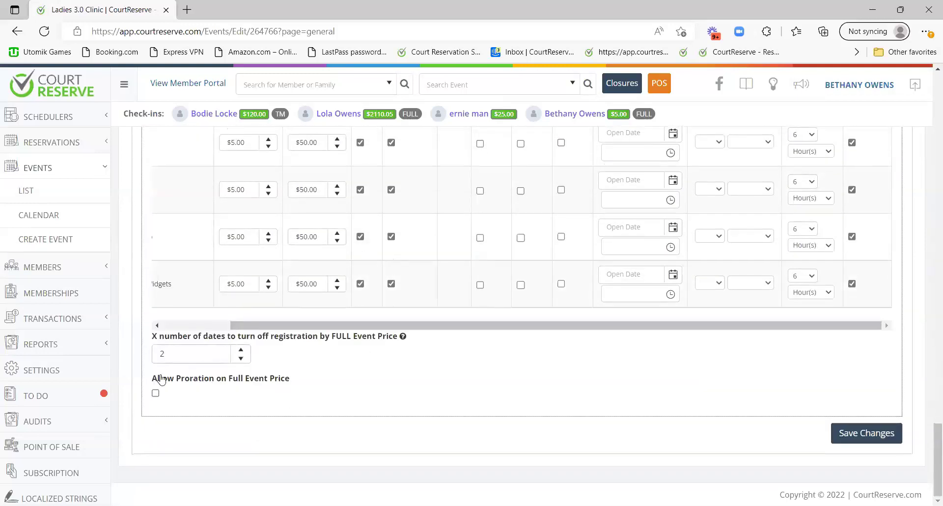
{"action": "double_click", "coordinate": [167, 353]}
{"action": "key", "text": "BackSpace"}
{"action": "type", "text": "8"}
{"action": "left_click", "coordinate": [422, 377]}
{"action": "left_click_drag", "start_coordinate": [152, 378], "coordinate": [307, 380]}
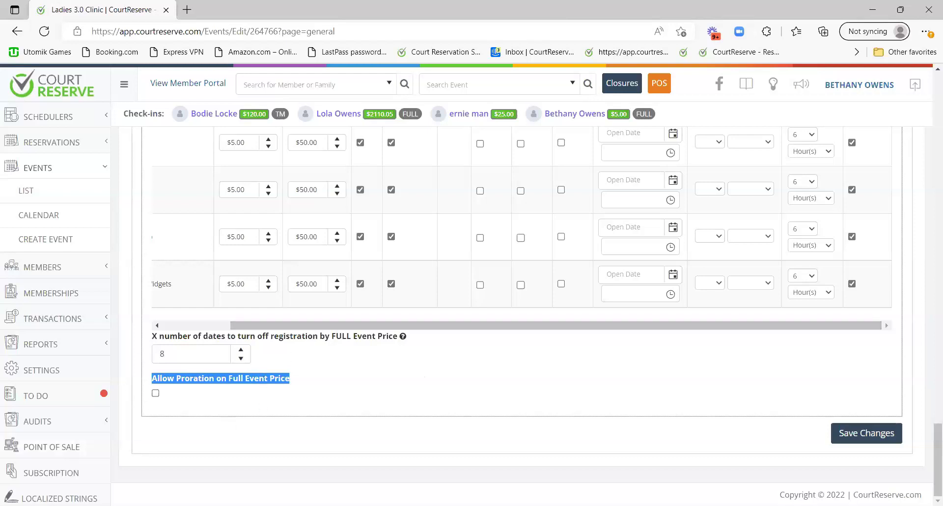
View the clinic's description, and add Tennis as an allowed rating category in its registration restrictions
{"action": "scroll", "coordinate": [419, 406], "scroll_direction": "up", "scroll_amount": 10}
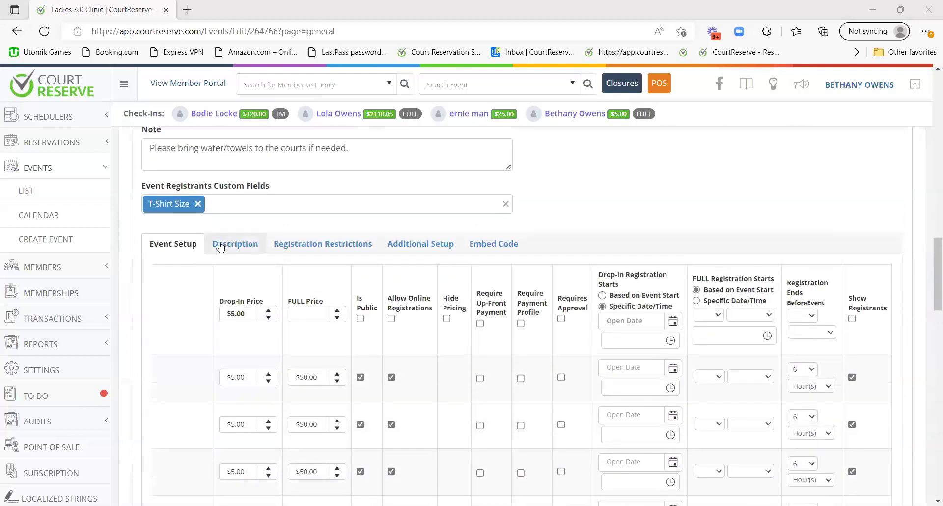
{"action": "left_click", "coordinate": [220, 247]}
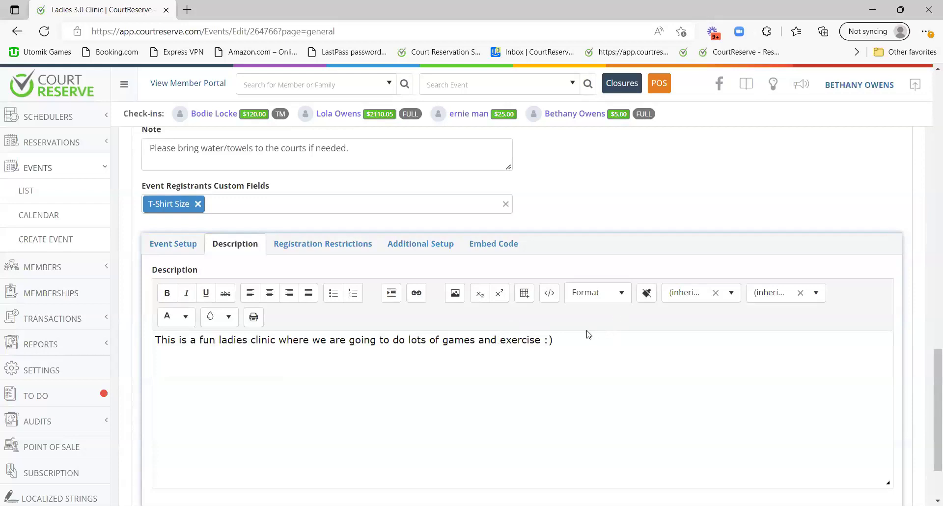
{"action": "left_click", "coordinate": [333, 250]}
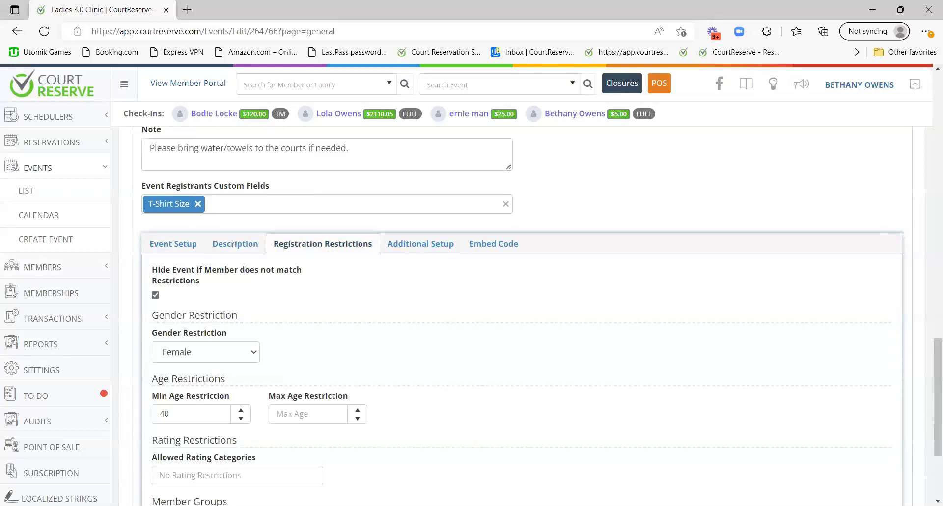
{"action": "scroll", "coordinate": [355, 309], "scroll_direction": "down", "scroll_amount": 1}
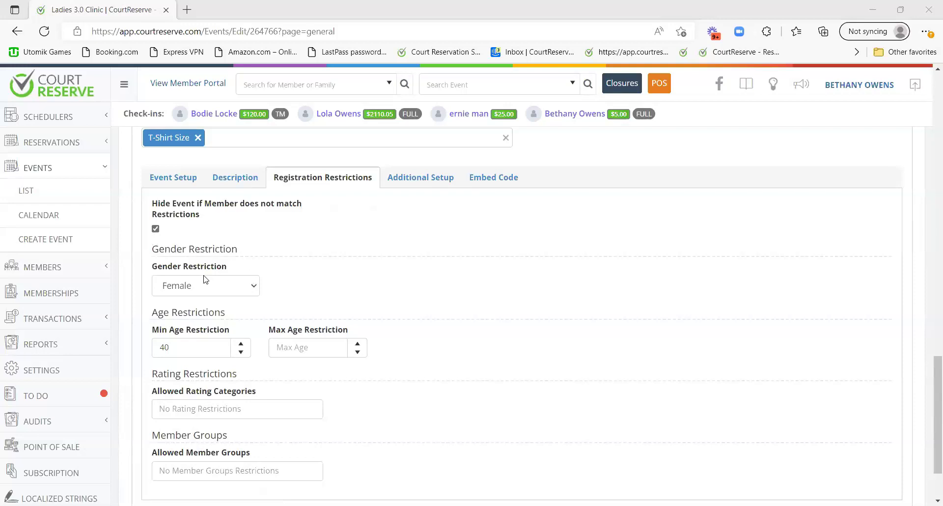
{"action": "scroll", "coordinate": [210, 280], "scroll_direction": "down", "scroll_amount": 2}
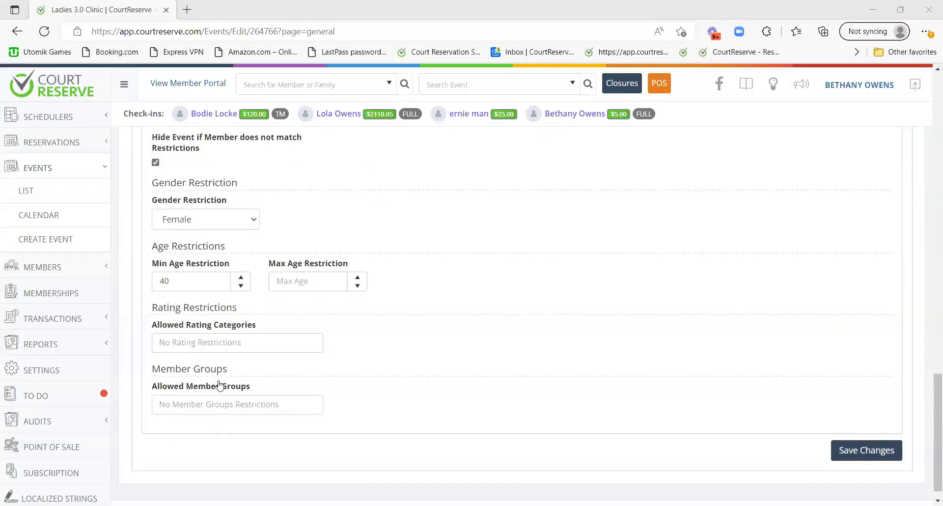
{"action": "scroll", "coordinate": [213, 399], "scroll_direction": "up", "scroll_amount": 1}
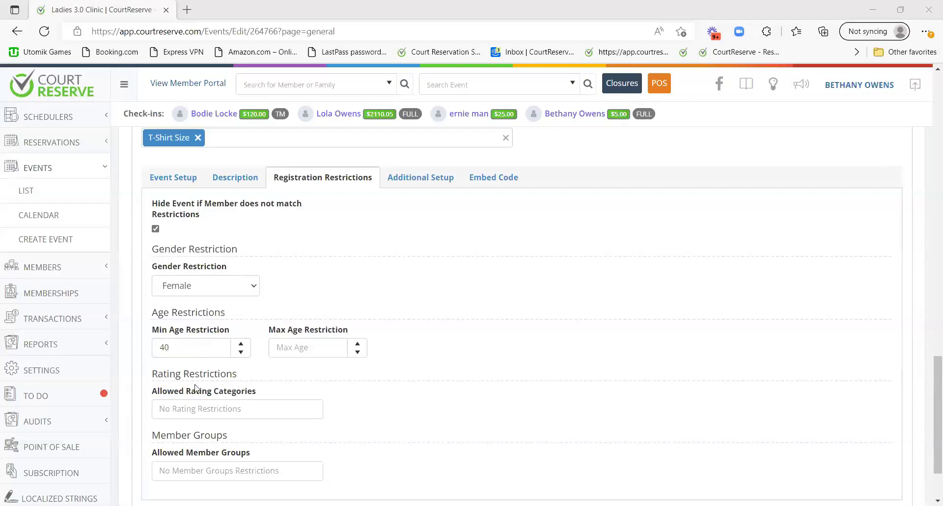
{"action": "left_click", "coordinate": [193, 409]}
{"action": "left_click", "coordinate": [181, 429]}
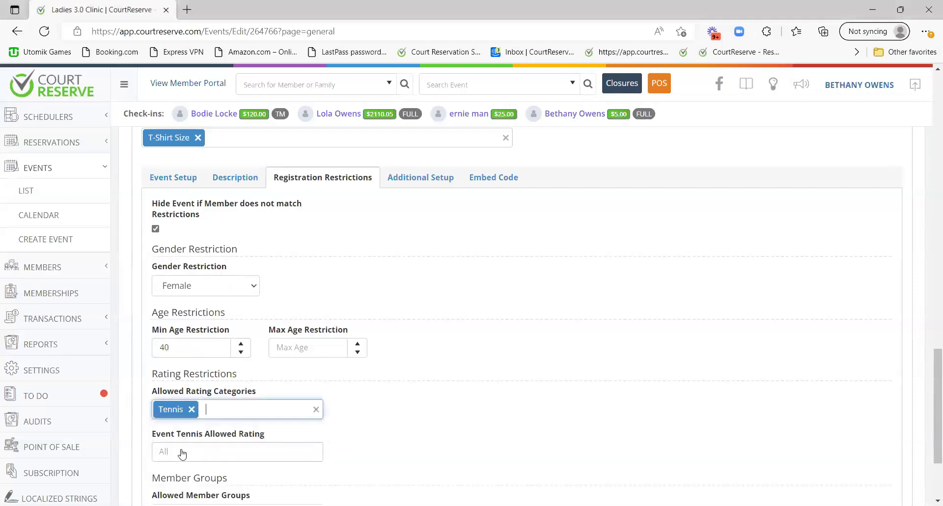
Set the event's allowed tennis rating to 3.5 in the registration restrictions
{"action": "left_click", "coordinate": [183, 451]}
{"action": "left_click", "coordinate": [177, 417]}
{"action": "scroll", "coordinate": [522, 388], "scroll_direction": "down", "scroll_amount": 1}
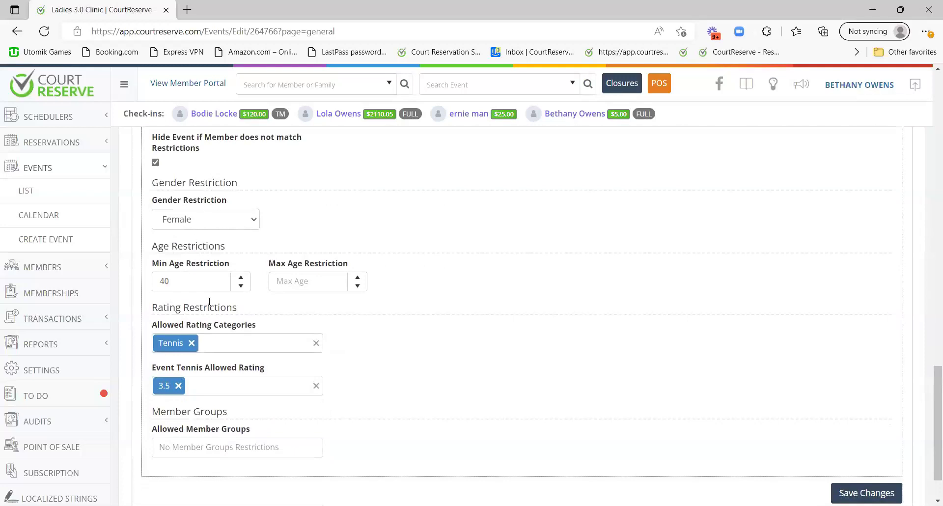
Review the option to hide the event from non-matching members, alongside the gender, age, rating and member group restrictions
{"action": "left_click_drag", "start_coordinate": [209, 150], "coordinate": [149, 139]}
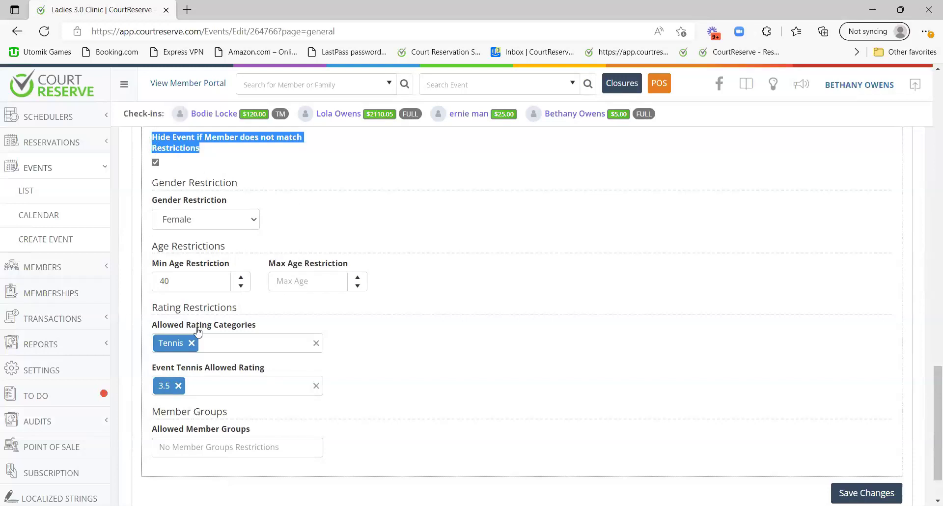
{"action": "left_click", "coordinate": [205, 276]}
{"action": "scroll", "coordinate": [212, 334], "scroll_direction": "up", "scroll_amount": 1}
{"action": "scroll", "coordinate": [213, 333], "scroll_direction": "down", "scroll_amount": 1}
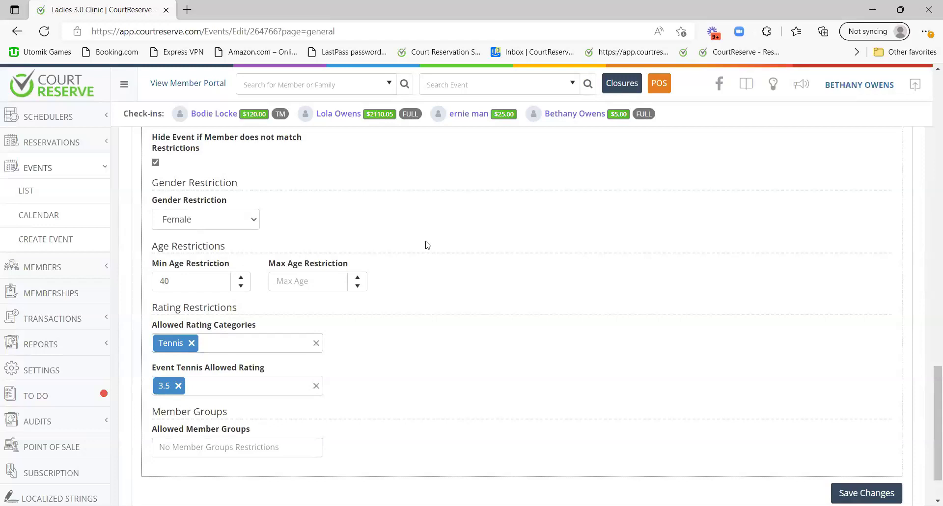
{"action": "scroll", "coordinate": [381, 236], "scroll_direction": "up", "scroll_amount": 1}
{"action": "scroll", "coordinate": [381, 236], "scroll_direction": "down", "scroll_amount": 1}
{"action": "scroll", "coordinate": [326, 337], "scroll_direction": "up", "scroll_amount": 1}
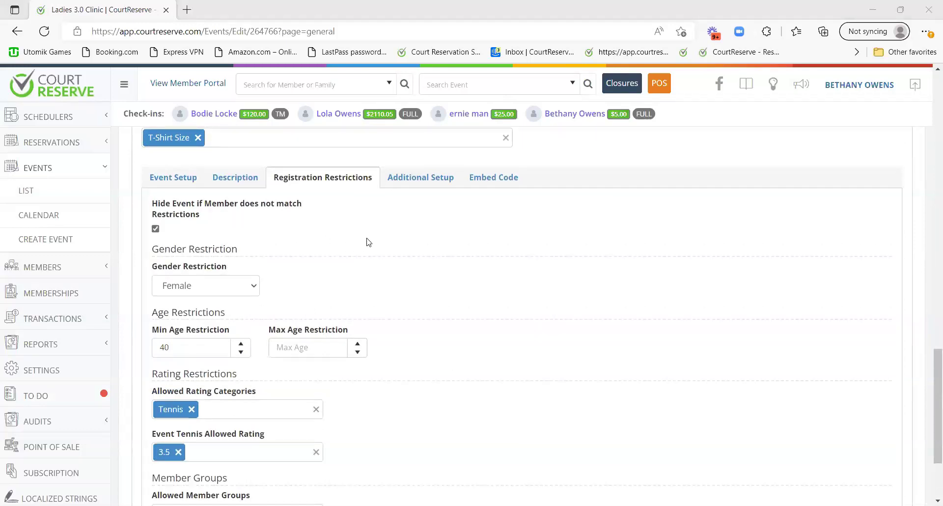
Review the additional setup's featured event option, registration until the event ends, and the available disclosure choices
{"action": "left_click", "coordinate": [418, 182]}
{"action": "scroll", "coordinate": [251, 267], "scroll_direction": "down", "scroll_amount": 3}
{"action": "scroll", "coordinate": [253, 293], "scroll_direction": "up", "scroll_amount": 4}
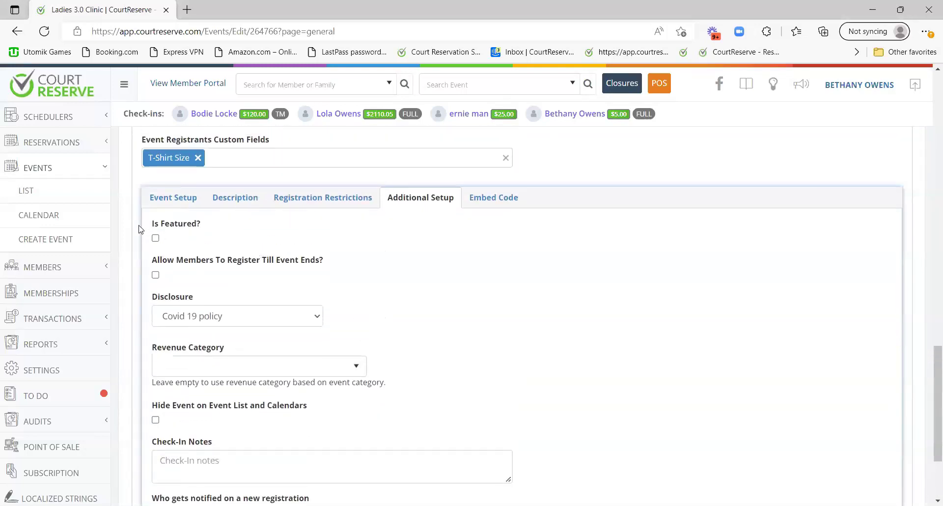
{"action": "triple_click", "coordinate": [171, 224]}
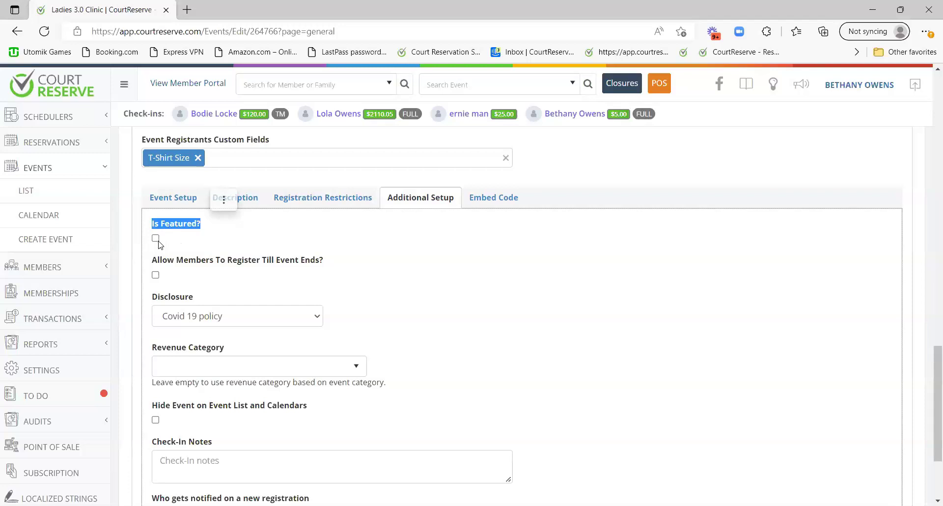
{"action": "left_click_drag", "start_coordinate": [320, 260], "coordinate": [148, 259]}
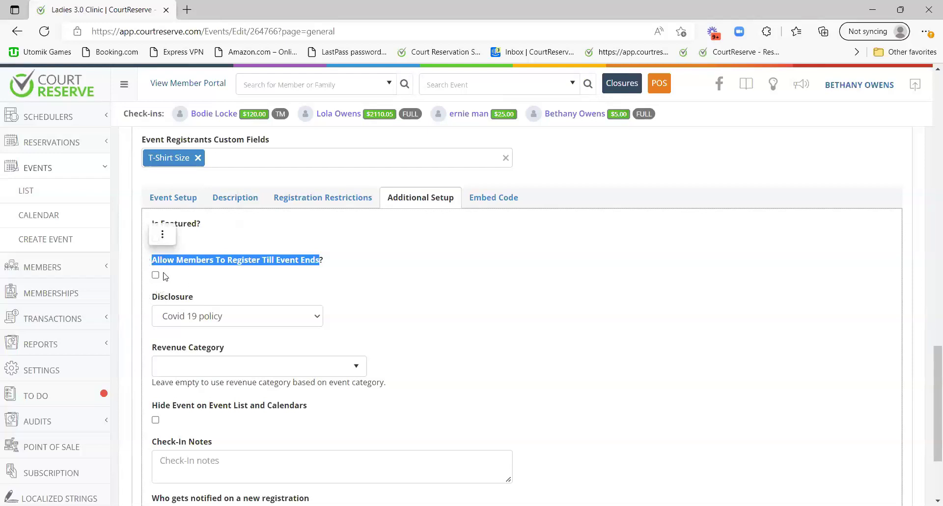
{"action": "left_click", "coordinate": [229, 278]}
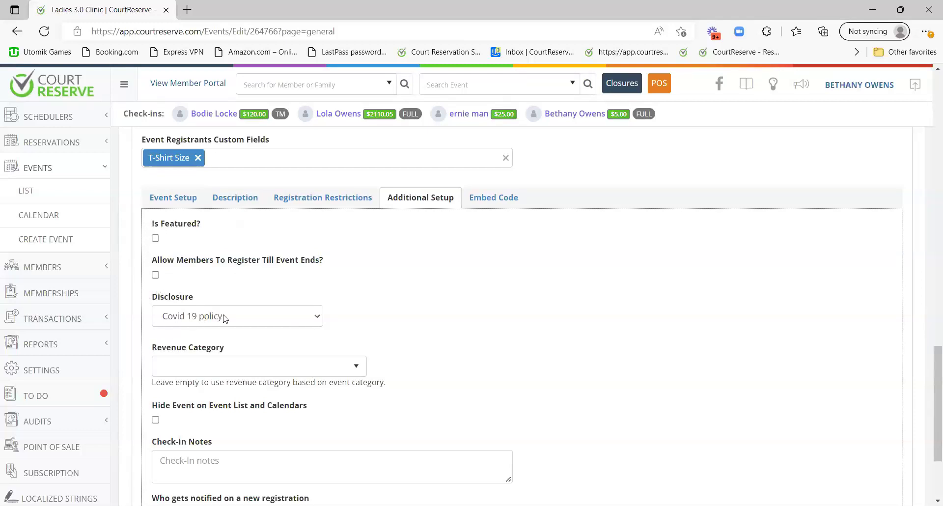
{"action": "left_click", "coordinate": [199, 316]}
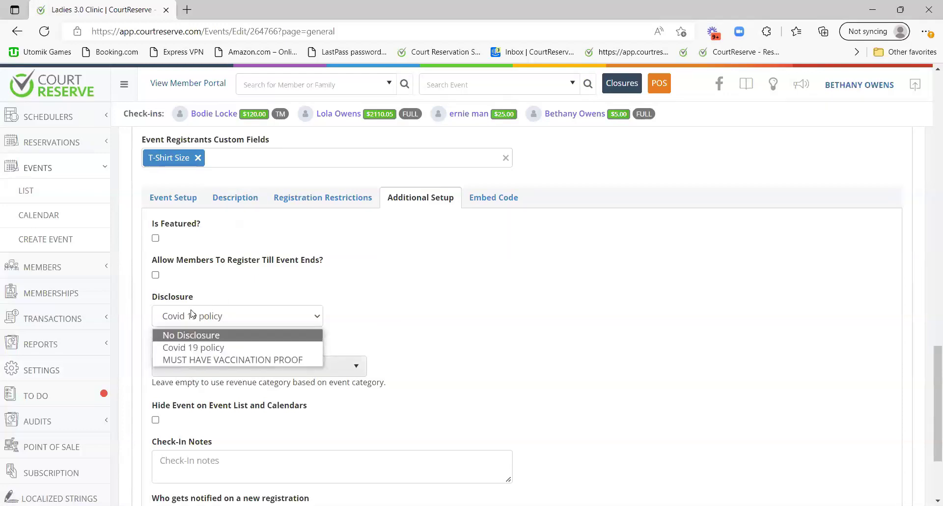
{"action": "left_click", "coordinate": [320, 316]}
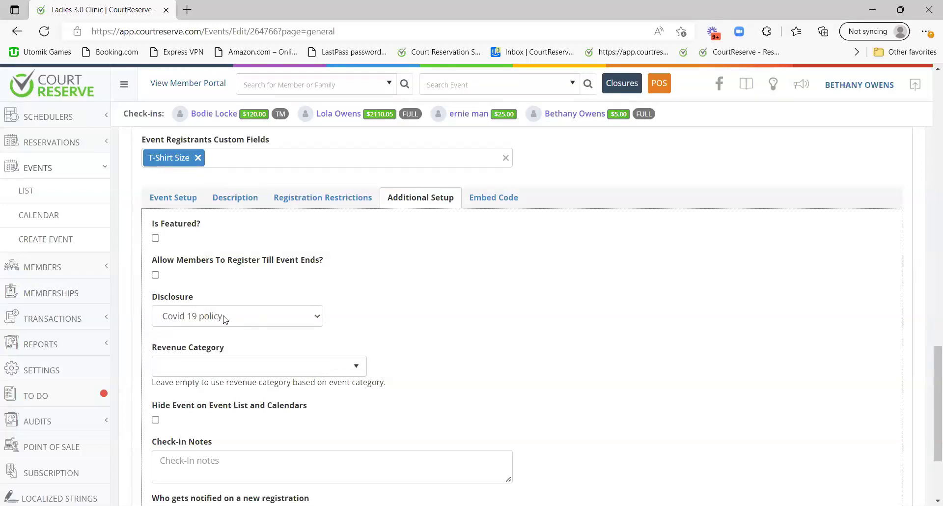
Examine the revenue category, the option to hide the event from lists and calendars, check-in notes and new-registration notification setting
{"action": "scroll", "coordinate": [230, 315], "scroll_direction": "down", "scroll_amount": 1}
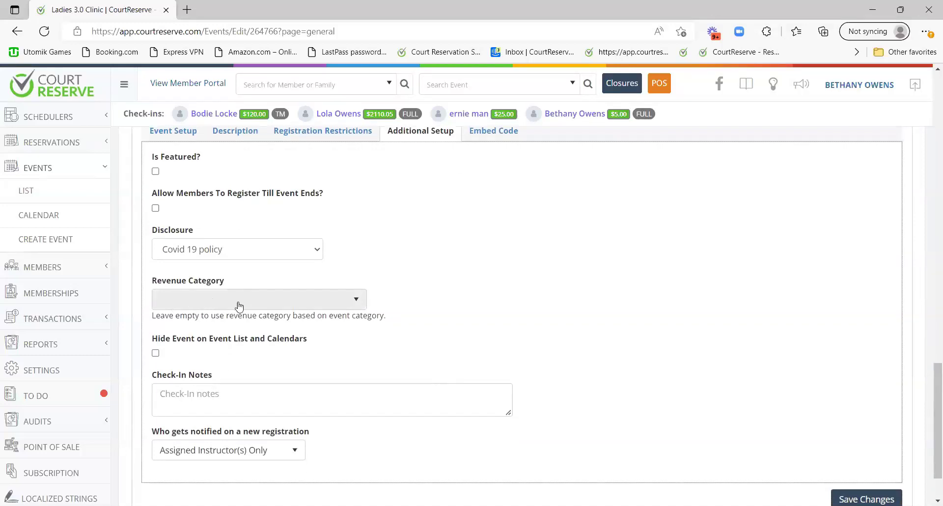
{"action": "scroll", "coordinate": [290, 293], "scroll_direction": "down", "scroll_amount": 2}
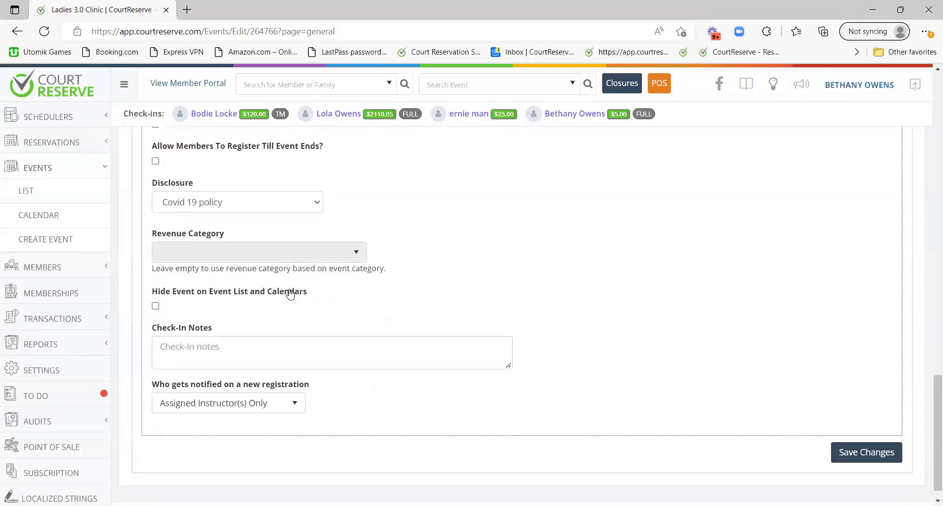
{"action": "left_click_drag", "start_coordinate": [327, 278], "coordinate": [134, 278]}
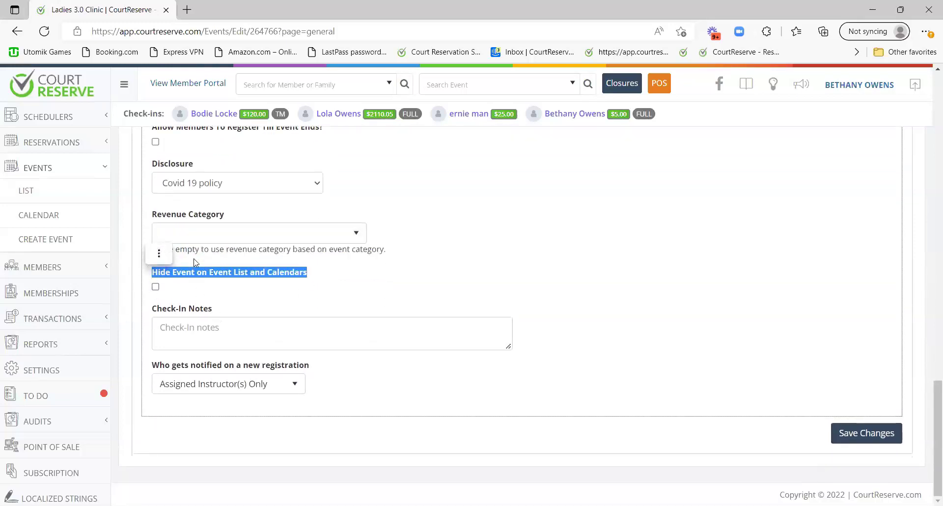
{"action": "left_click", "coordinate": [355, 302]}
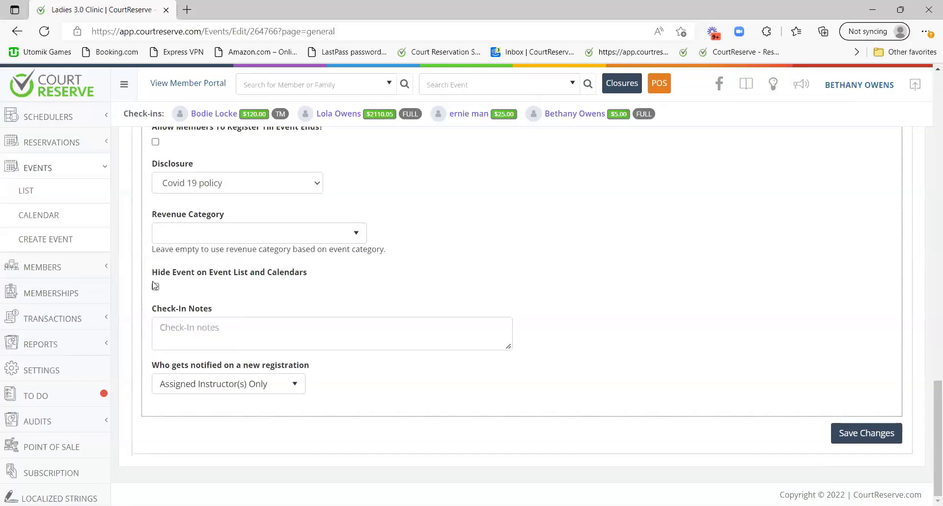
{"action": "left_click", "coordinate": [169, 326]}
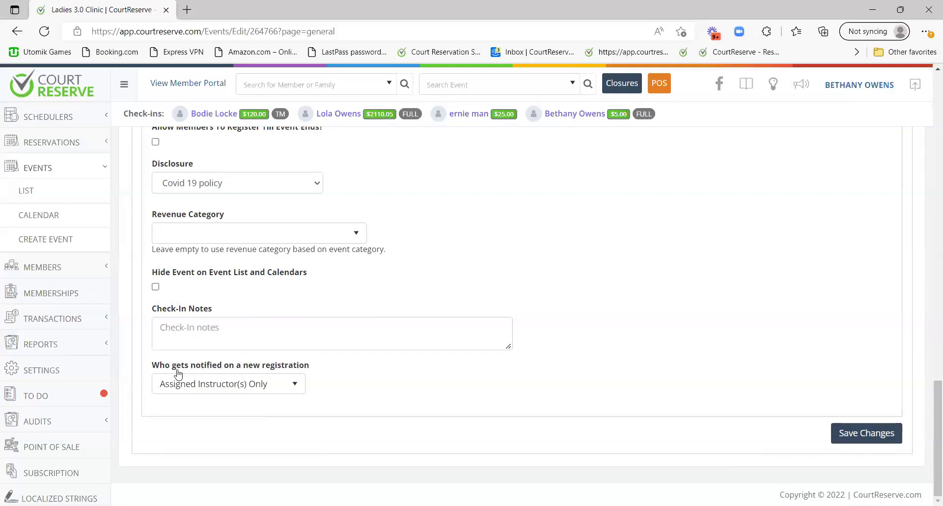
{"action": "left_click_drag", "start_coordinate": [153, 366], "coordinate": [324, 364]}
{"action": "left_click", "coordinate": [368, 380]}
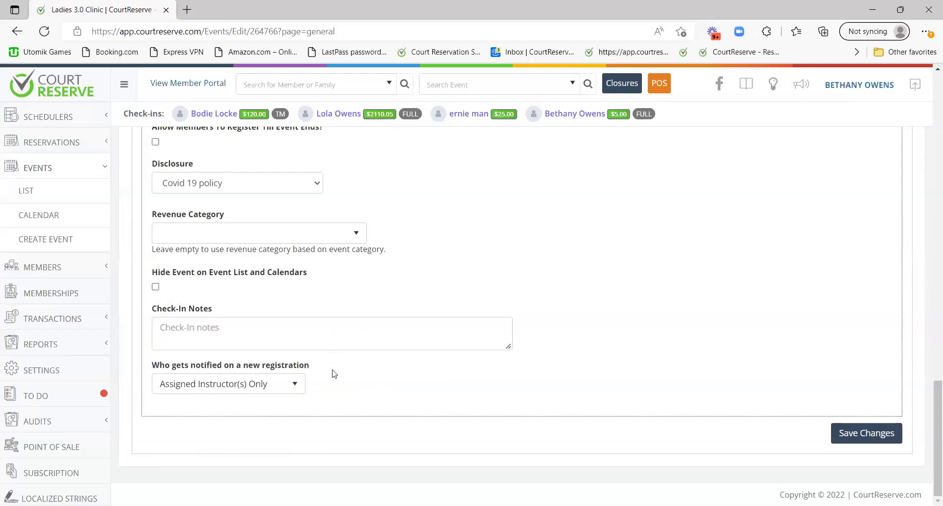
Try Admins Only, All System Users and Specific System Users for new-registration notifications, and return the setting to Assigned Instructor(s) Only
{"action": "left_click", "coordinate": [218, 391]}
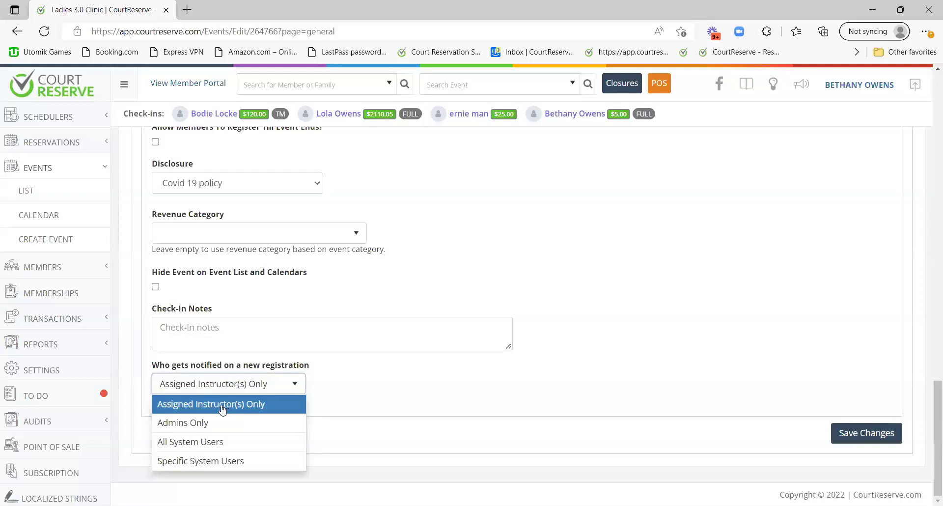
{"action": "left_click", "coordinate": [211, 423]}
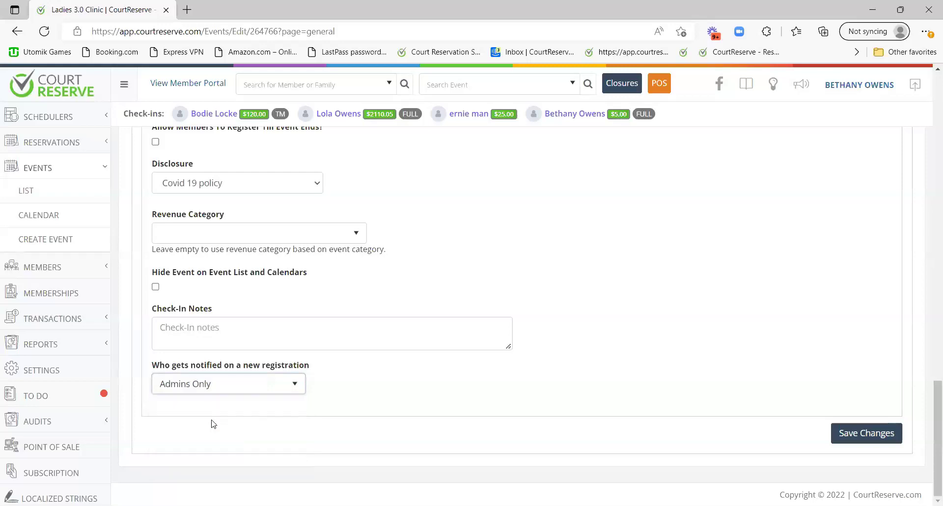
{"action": "left_click", "coordinate": [211, 390]}
{"action": "left_click", "coordinate": [231, 423]}
{"action": "left_click", "coordinate": [216, 389]}
{"action": "left_click", "coordinate": [190, 442]}
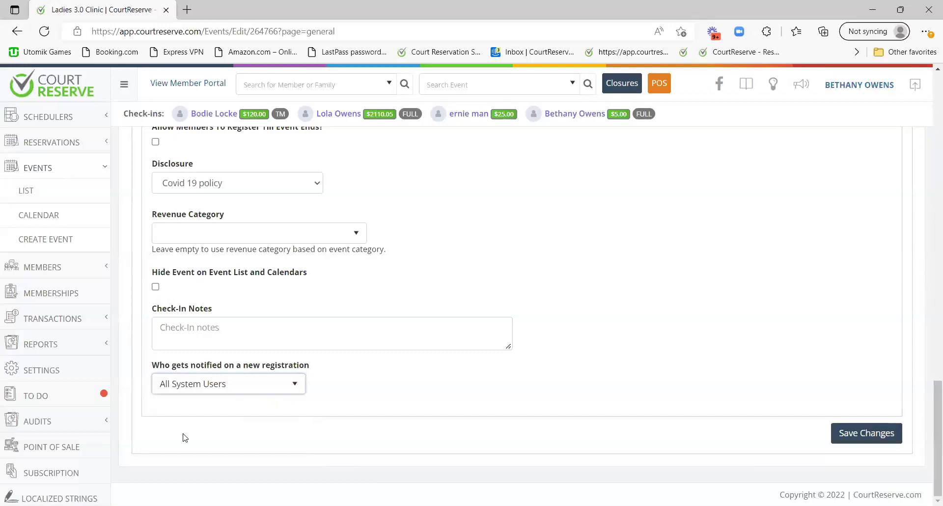
{"action": "left_click", "coordinate": [235, 385]}
{"action": "left_click", "coordinate": [229, 460]}
{"action": "scroll", "coordinate": [228, 422], "scroll_direction": "down", "scroll_amount": 1}
{"action": "left_click", "coordinate": [179, 388]}
{"action": "left_click", "coordinate": [604, 316]}
{"action": "left_click", "coordinate": [280, 338]}
{"action": "left_click", "coordinate": [173, 359]}
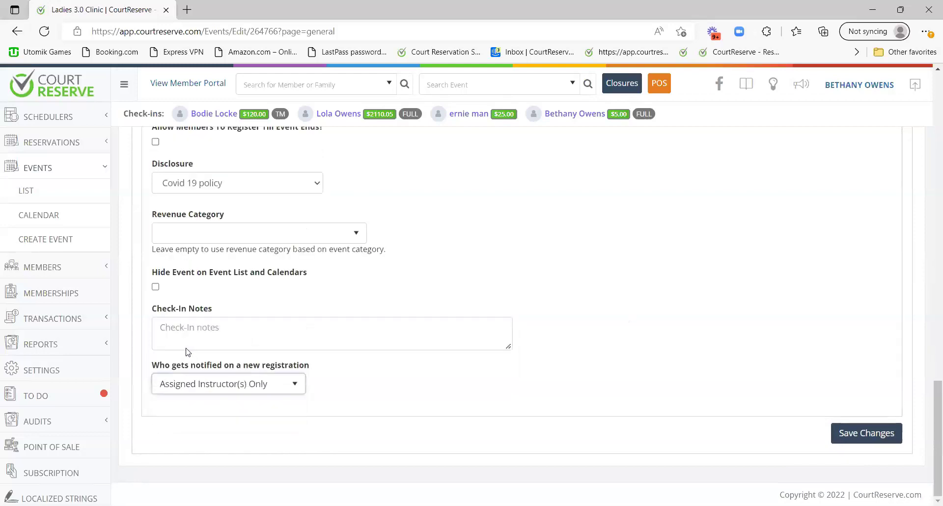
Show the clinic's embed code details and copy its public event URL
{"action": "scroll", "coordinate": [223, 390], "scroll_direction": "up", "scroll_amount": 4}
{"action": "scroll", "coordinate": [653, 315], "scroll_direction": "up", "scroll_amount": 1}
{"action": "scroll", "coordinate": [646, 312], "scroll_direction": "down", "scroll_amount": 1}
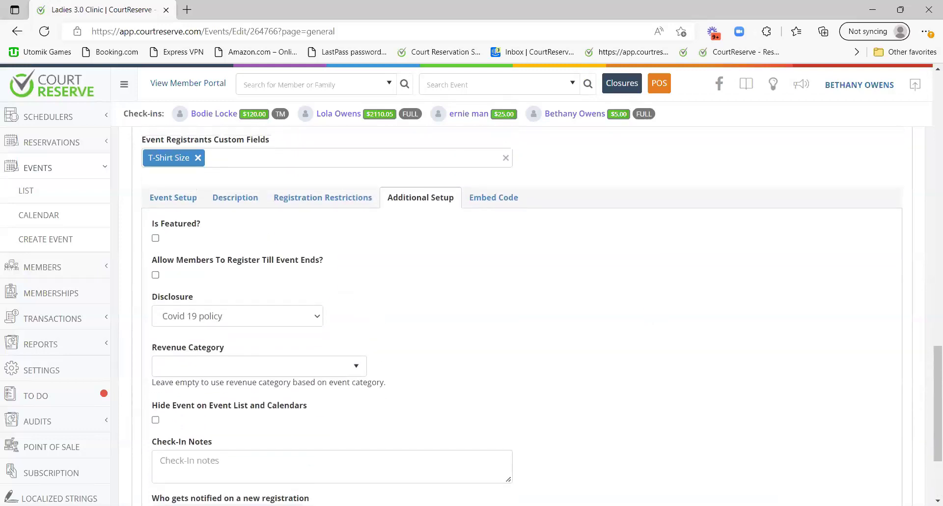
{"action": "left_click", "coordinate": [521, 199]}
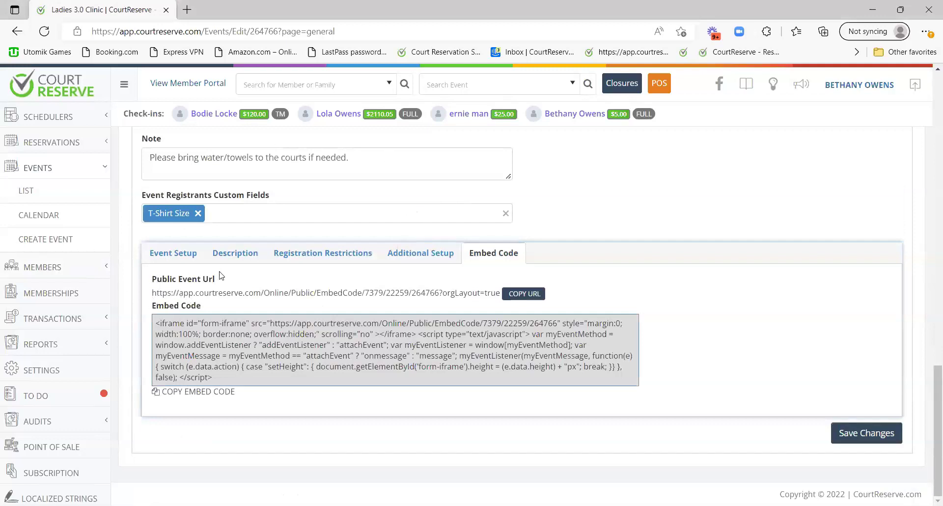
{"action": "left_click", "coordinate": [525, 294]}
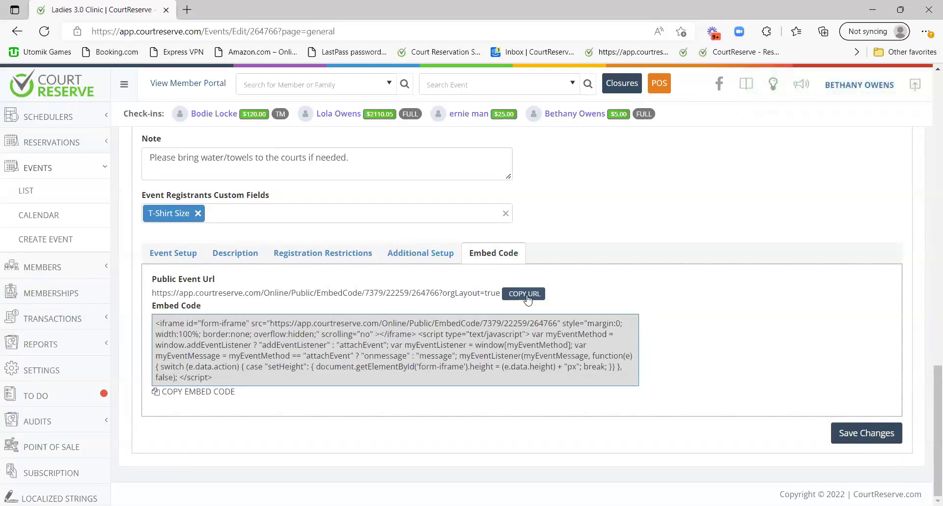
{"action": "left_click", "coordinate": [524, 293]}
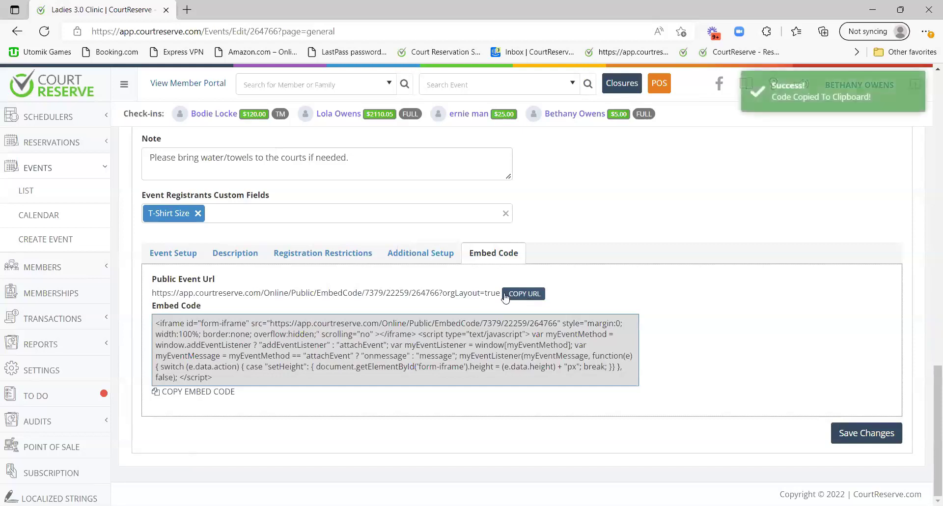
View the clinic's public event page in a new browser tab using the copied URL, and close that tab
{"action": "left_click", "coordinate": [187, 10]}
{"action": "key", "text": "ctrl+v"}
{"action": "key", "text": "Return"}
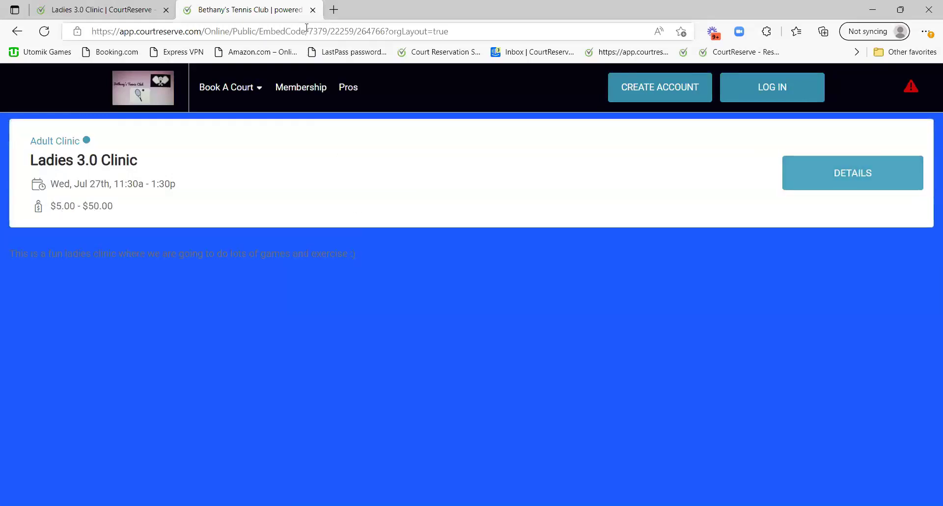
{"action": "left_click", "coordinate": [313, 10]}
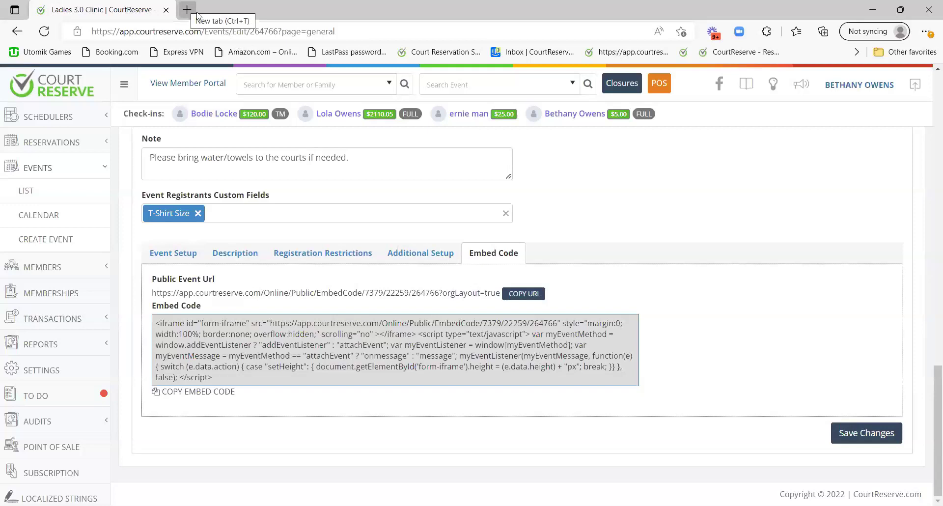
Examine the Public Embed Codes/Widgets row in the event setup's membership pricing table, and return to the embed code details
{"action": "left_click", "coordinate": [179, 252]}
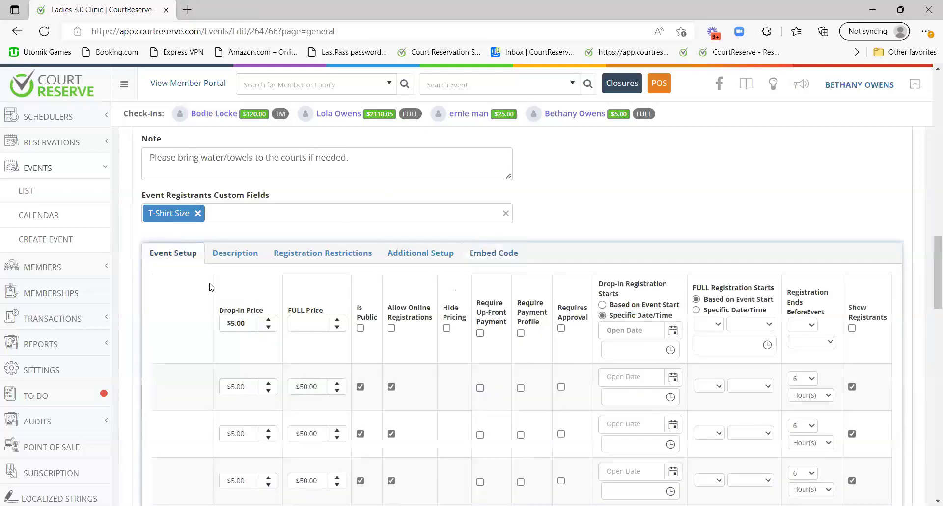
{"action": "scroll", "coordinate": [282, 317], "scroll_direction": "down", "scroll_amount": 5}
{"action": "scroll", "coordinate": [282, 320], "scroll_direction": "down", "scroll_amount": 3}
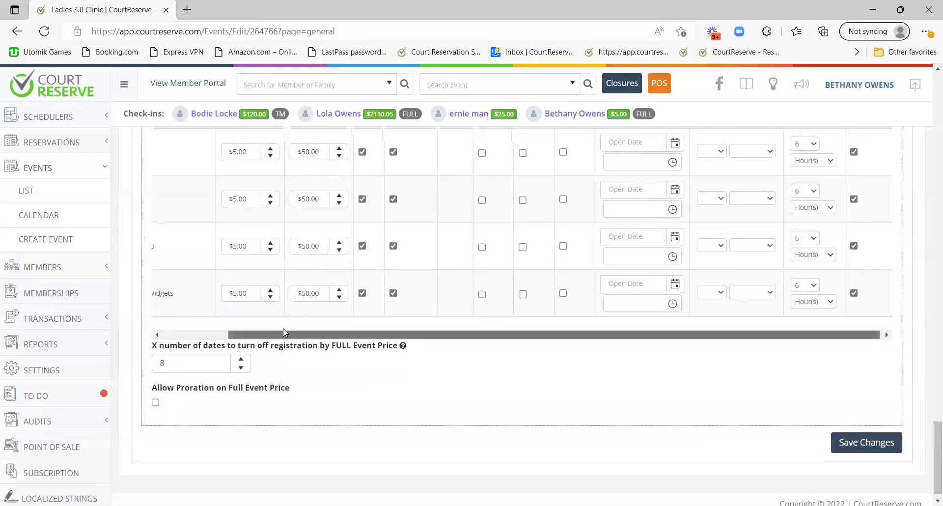
{"action": "left_click_drag", "start_coordinate": [283, 334], "coordinate": [151, 320]}
{"action": "scroll", "coordinate": [189, 289], "scroll_direction": "up", "scroll_amount": 1}
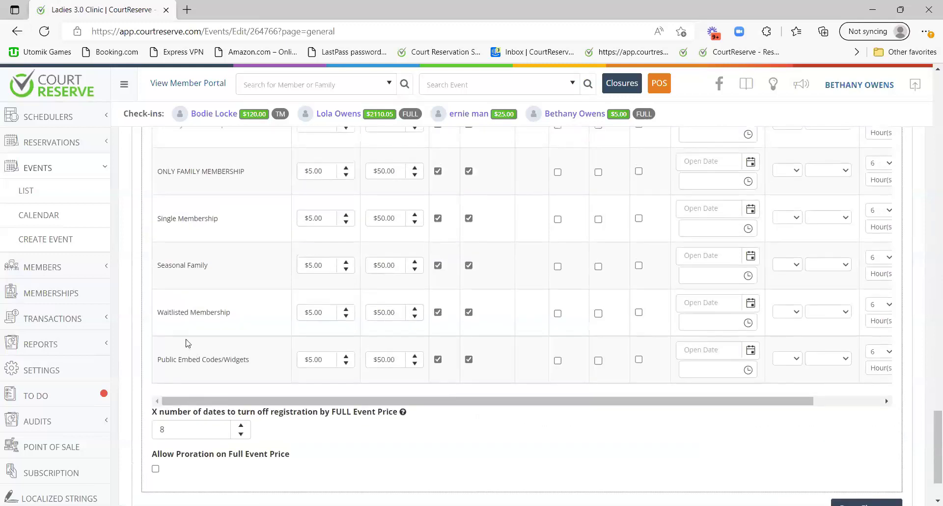
{"action": "left_click_drag", "start_coordinate": [161, 360], "coordinate": [257, 359]}
{"action": "left_click", "coordinate": [189, 332]}
{"action": "scroll", "coordinate": [437, 370], "scroll_direction": "up", "scroll_amount": 18}
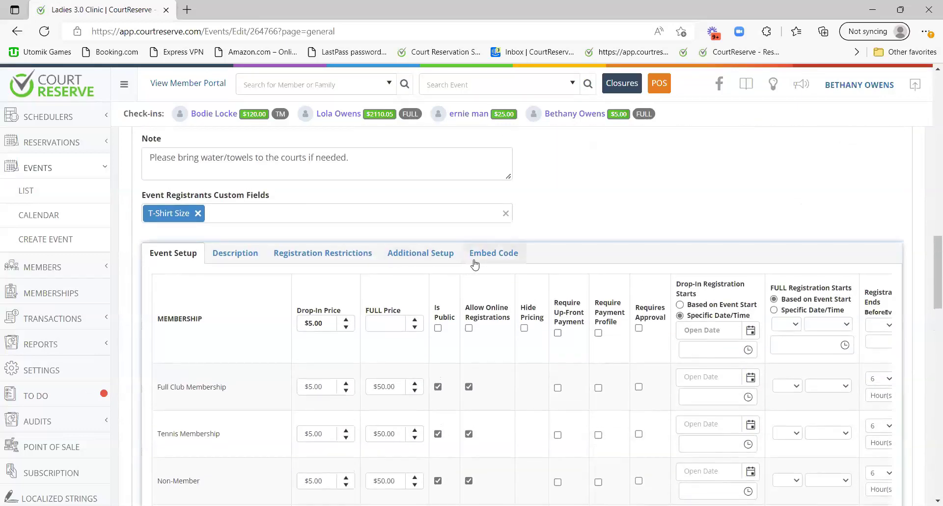
{"action": "left_click", "coordinate": [474, 255]}
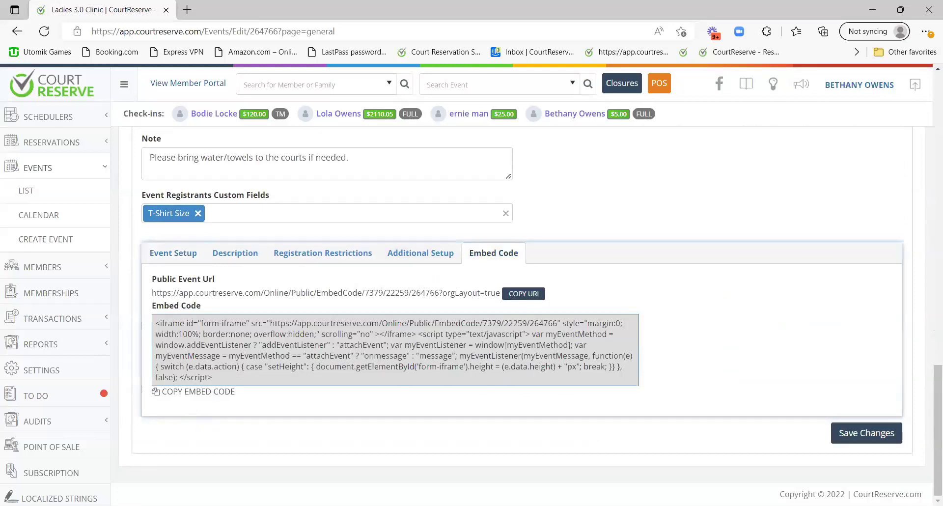
View the clinic's event dates, collapsing the registrant details of the Wed, Jul 27th date
{"action": "scroll", "coordinate": [674, 332], "scroll_direction": "up", "scroll_amount": 20}
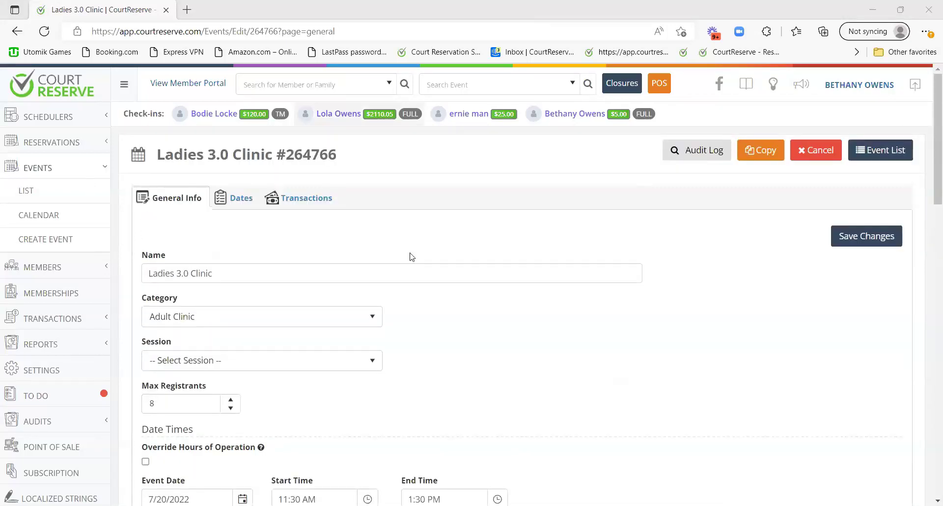
{"action": "left_click", "coordinate": [251, 199]}
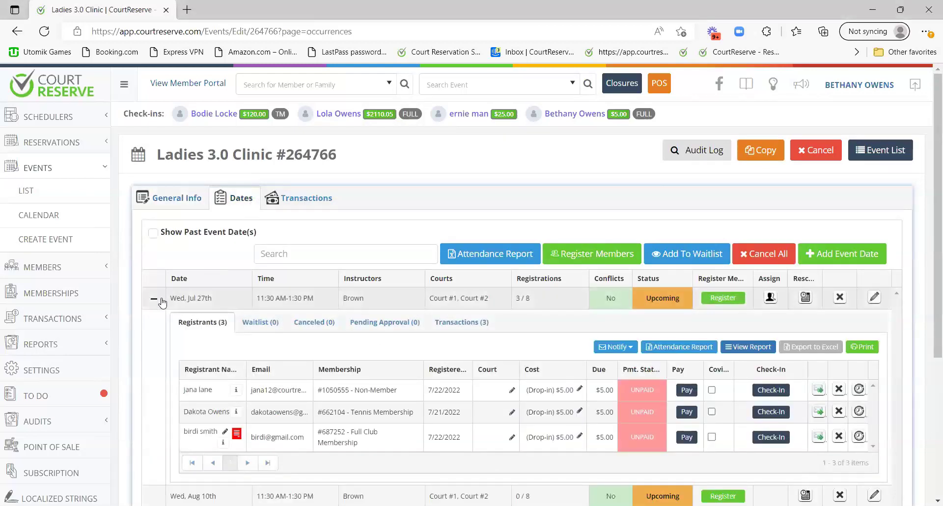
{"action": "left_click", "coordinate": [154, 298]}
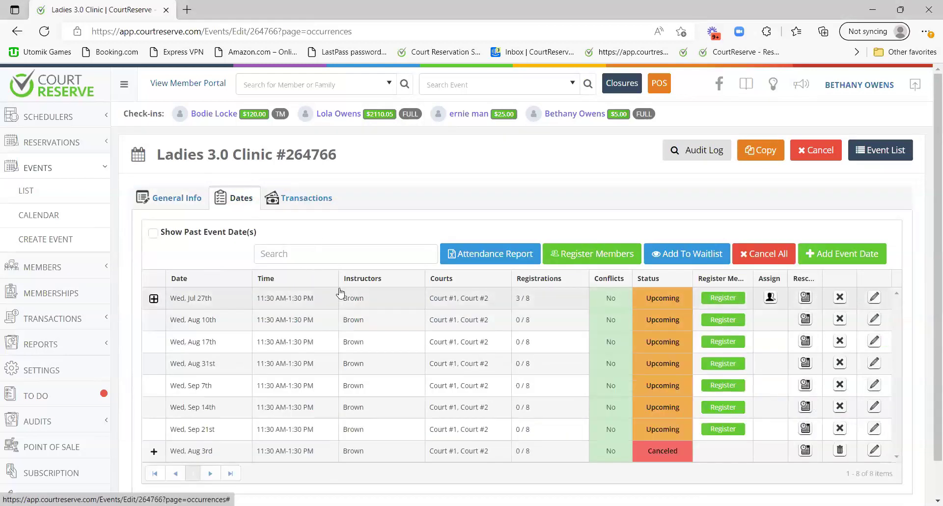
{"action": "scroll", "coordinate": [206, 267], "scroll_direction": "down", "scroll_amount": 1}
{"action": "scroll", "coordinate": [197, 266], "scroll_direction": "up", "scroll_amount": 1}
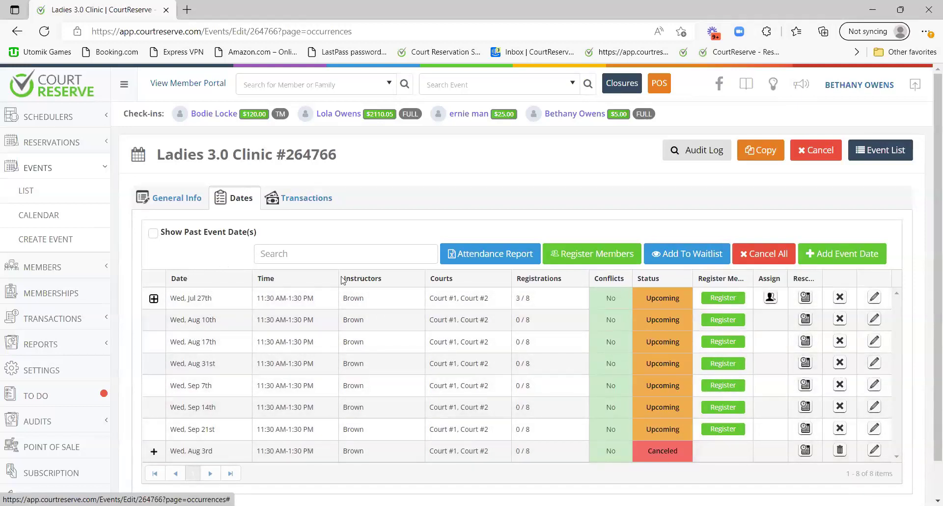
Assign the Wed, Jul 27th registrants to Court #1, Court #2 and Court #1 in listed order, and close the assignment without saving
{"action": "scroll", "coordinate": [393, 293], "scroll_direction": "down", "scroll_amount": 1}
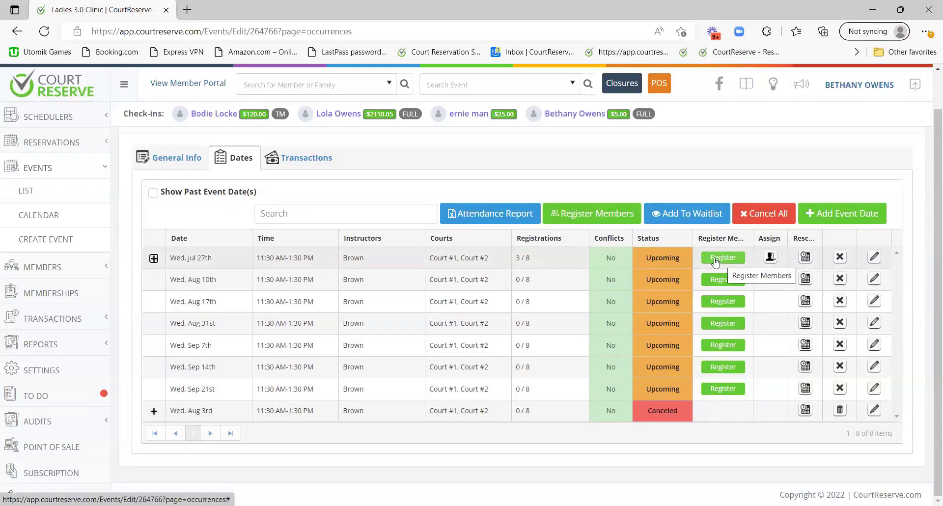
{"action": "left_click", "coordinate": [770, 257]}
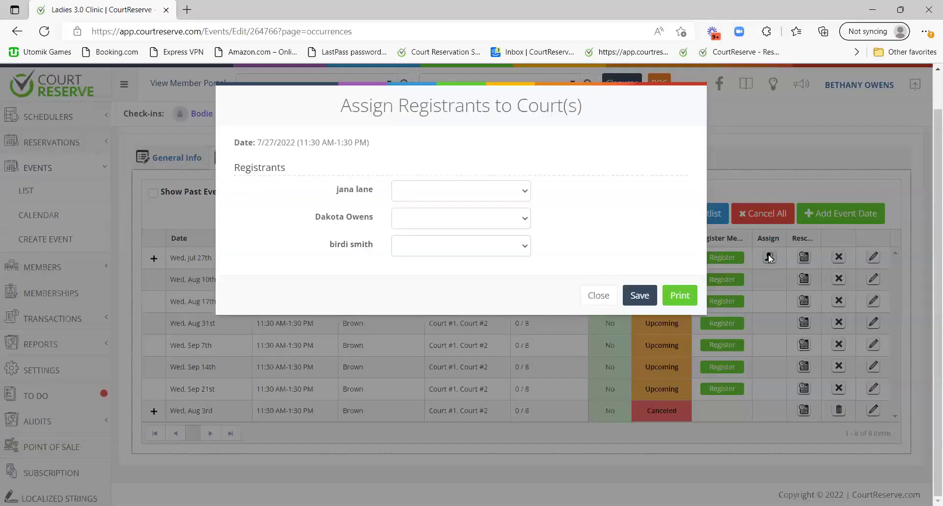
{"action": "left_click_drag", "start_coordinate": [258, 142], "coordinate": [316, 142]}
{"action": "left_click", "coordinate": [423, 173]}
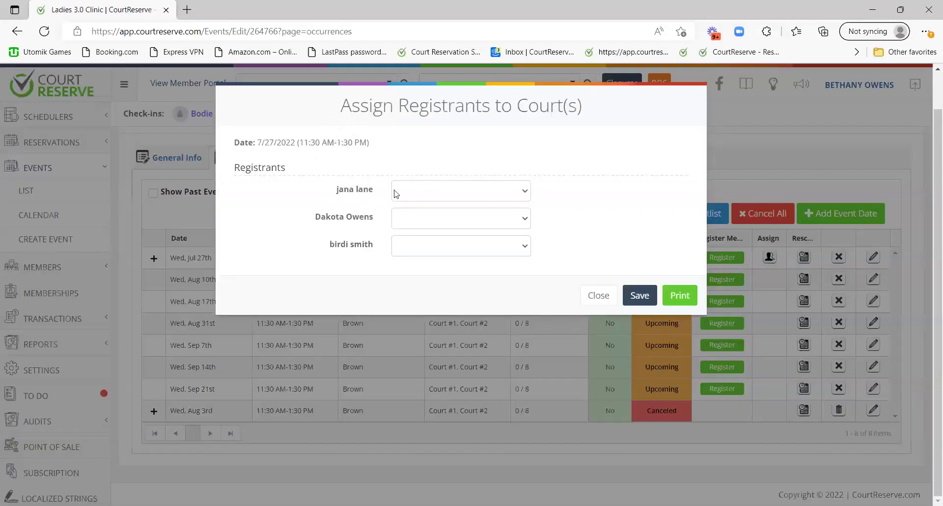
{"action": "left_click", "coordinate": [412, 195]}
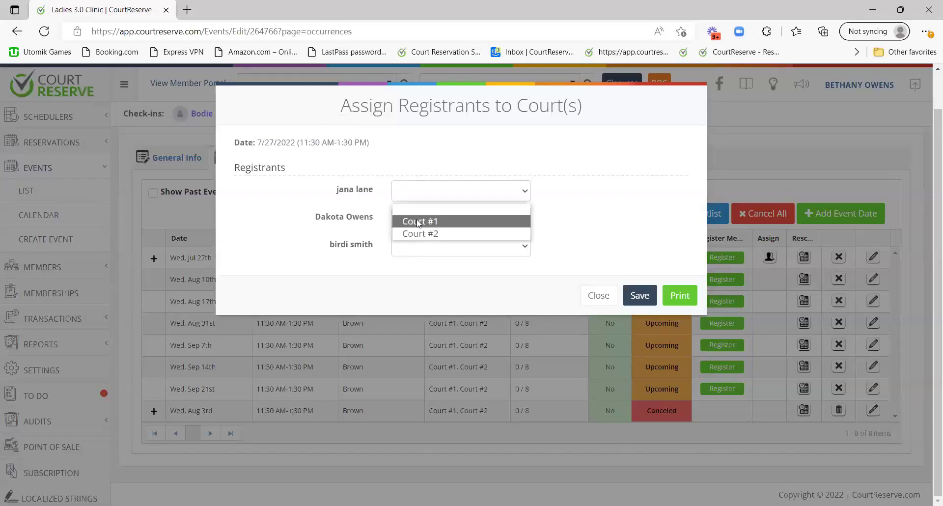
{"action": "left_click", "coordinate": [417, 219]}
{"action": "left_click", "coordinate": [433, 218]}
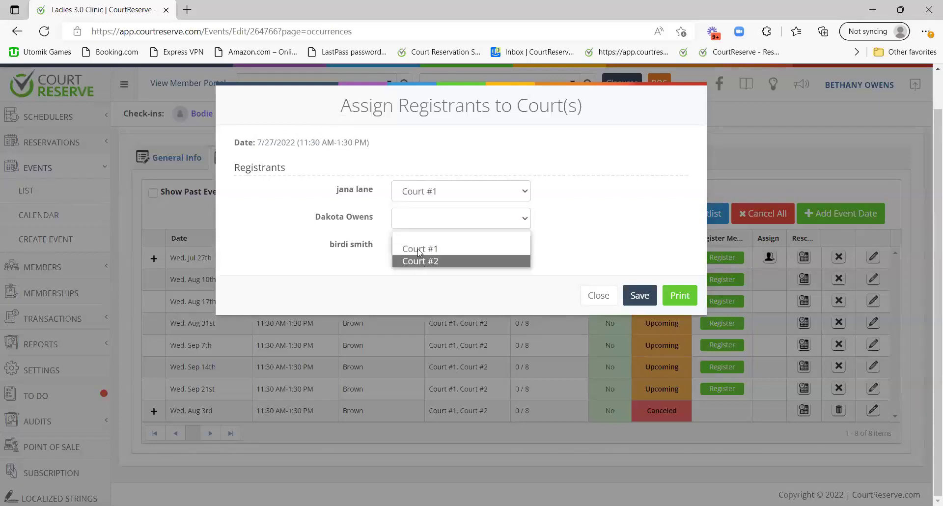
{"action": "left_click", "coordinate": [420, 260]}
{"action": "left_click", "coordinate": [420, 246]}
{"action": "left_click", "coordinate": [420, 274]}
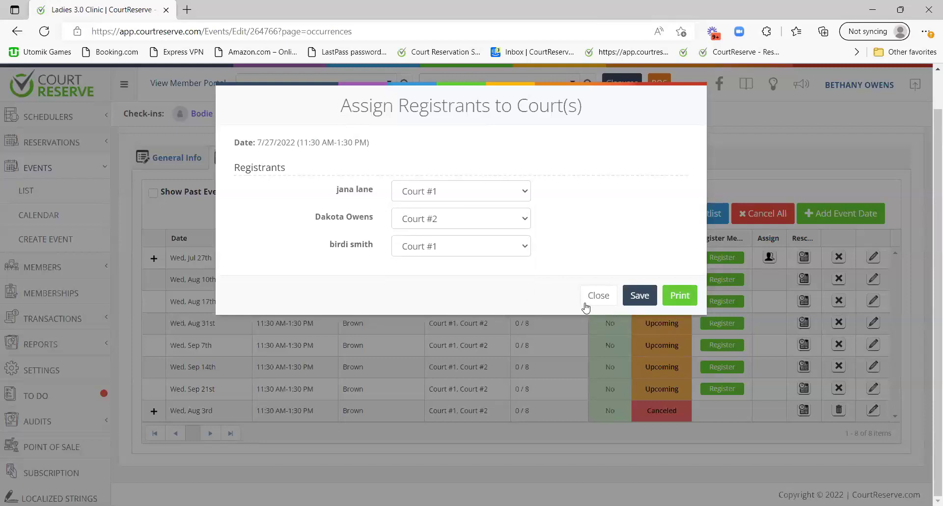
{"action": "left_click", "coordinate": [599, 296]}
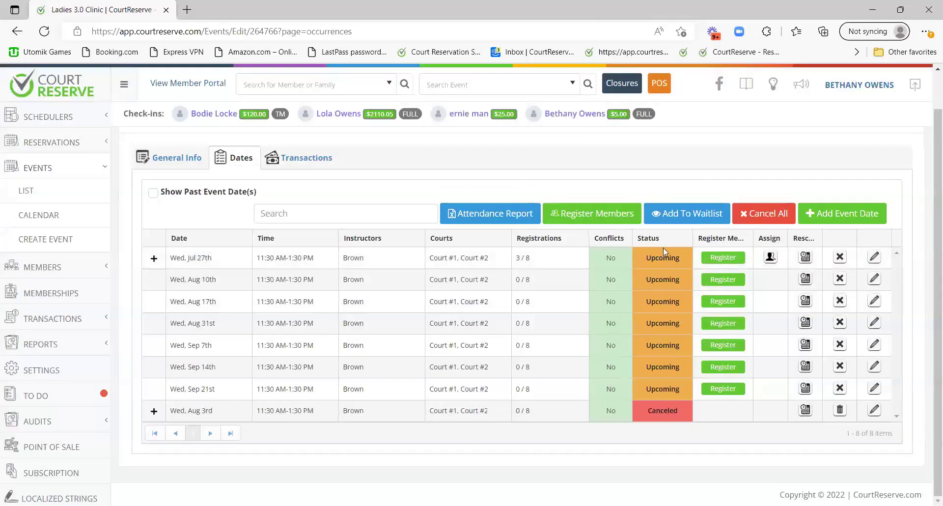
View the reschedule form for the Wed, Jul 27th date, cancel it, and expand that date's registrant details
{"action": "left_click", "coordinate": [805, 258]}
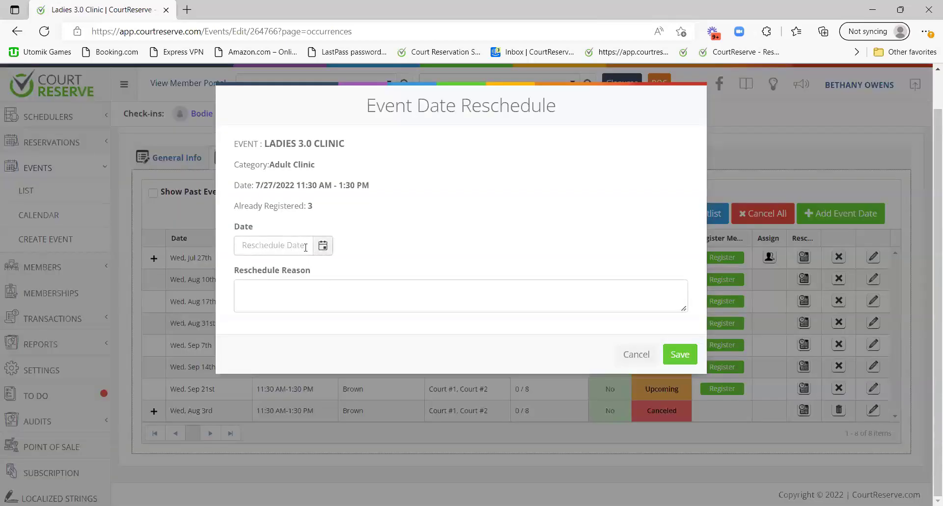
{"action": "left_click", "coordinate": [636, 353]}
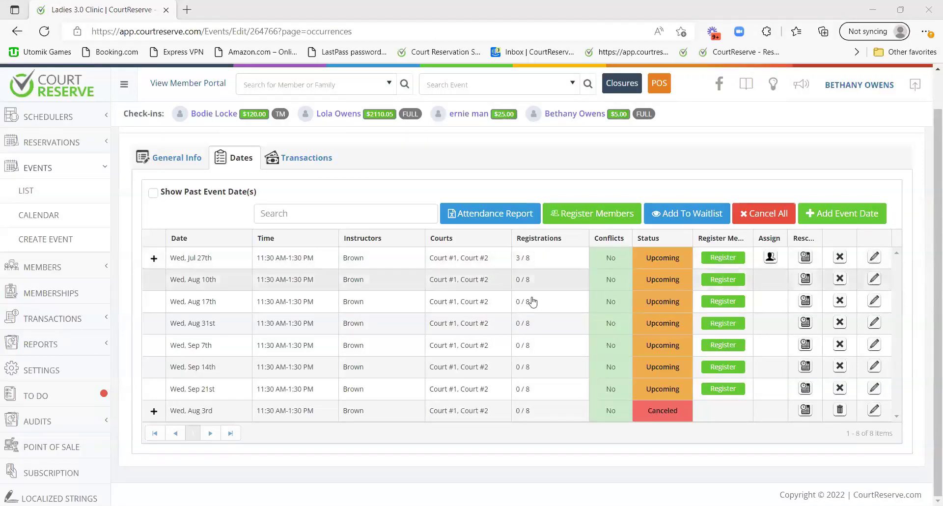
{"action": "left_click", "coordinate": [154, 259]}
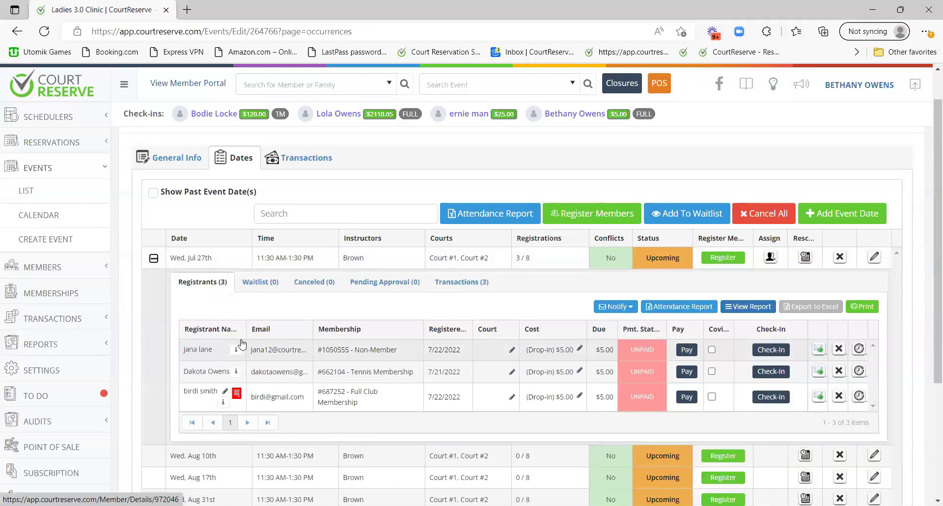
View the registrants' T-shirt size answers and the first registrant's court assignment options, closing without assigning a court
{"action": "mouse_move", "coordinate": [235, 351]}
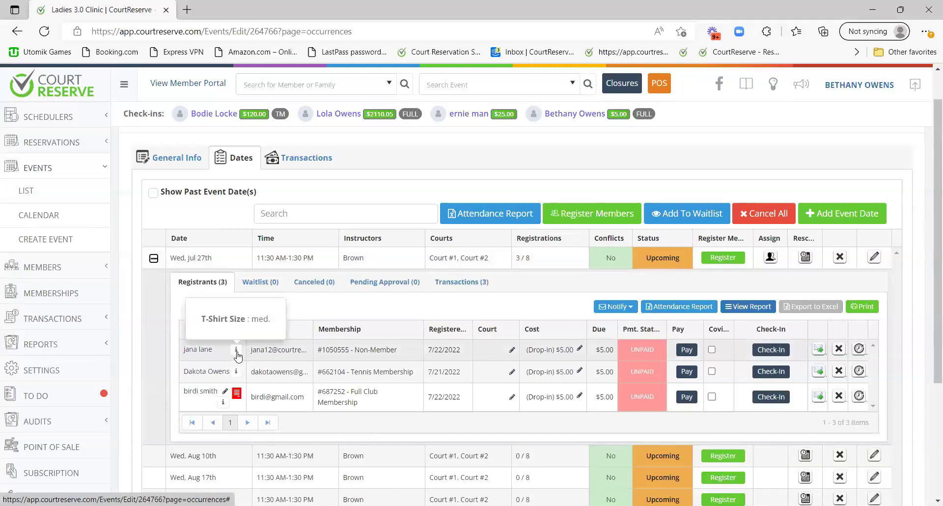
{"action": "mouse_move", "coordinate": [223, 406]}
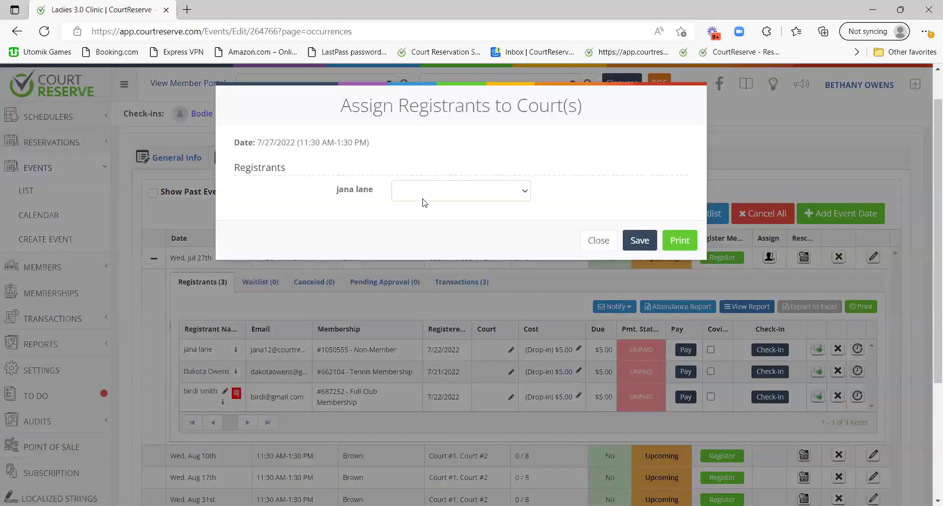
{"action": "left_click", "coordinate": [421, 196]}
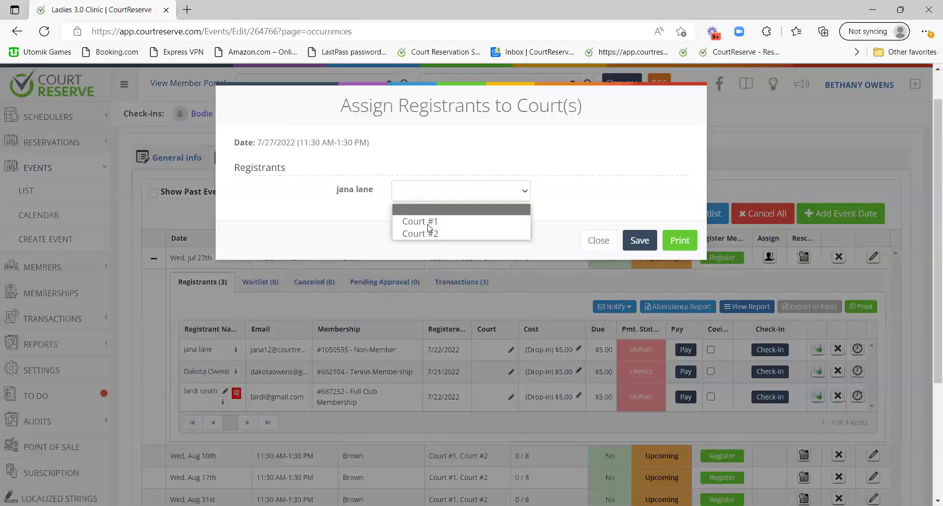
{"action": "left_click", "coordinate": [593, 241]}
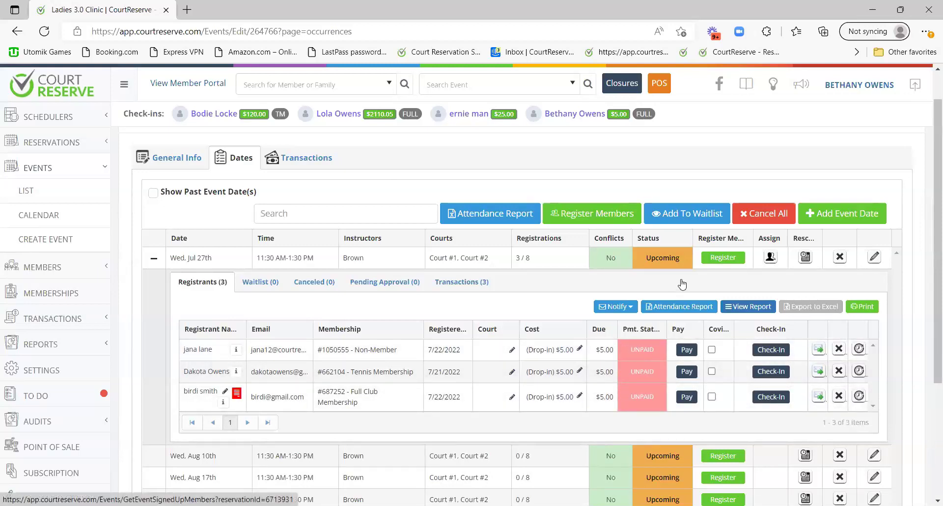
View the payment form for the first registrant's clinic fee, and close it without taking a payment
{"action": "scroll", "coordinate": [683, 282], "scroll_direction": "down", "scroll_amount": 1}
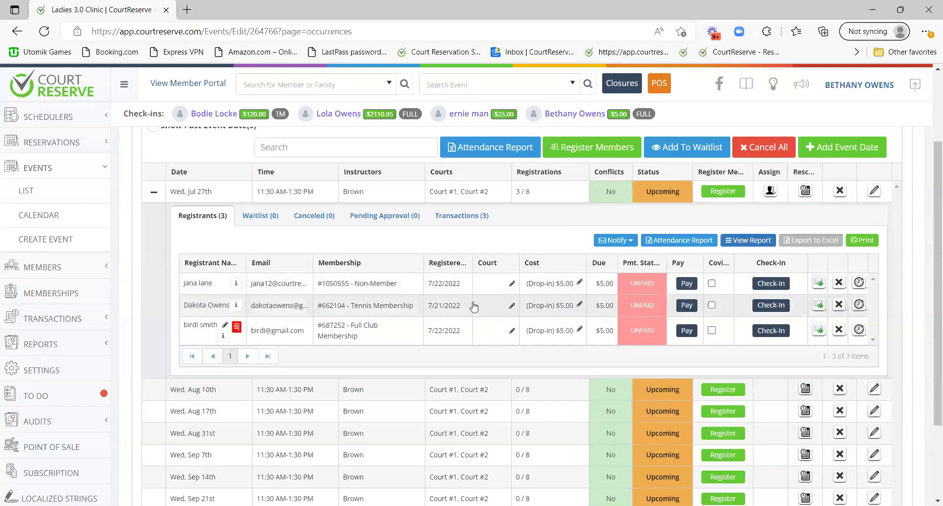
{"action": "left_click", "coordinate": [687, 284]}
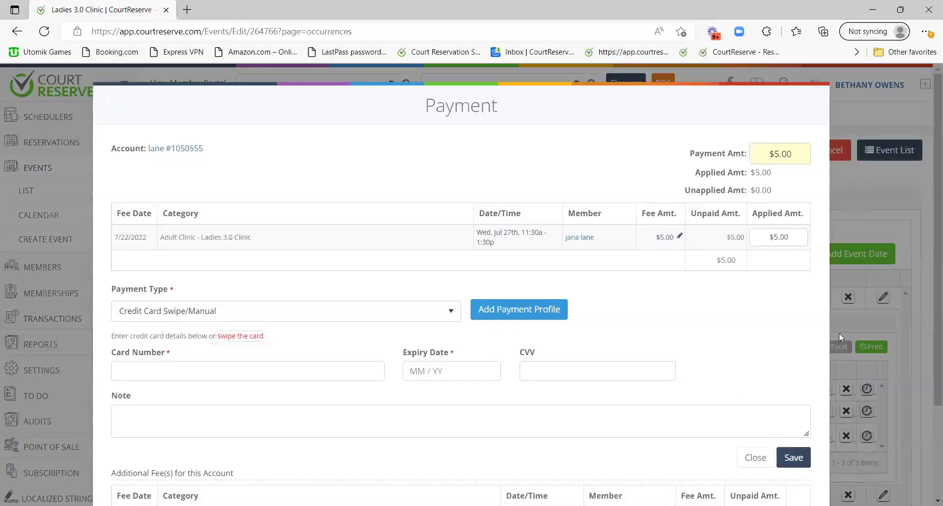
{"action": "scroll", "coordinate": [791, 378], "scroll_direction": "down", "scroll_amount": 3}
{"action": "left_click", "coordinate": [762, 467]}
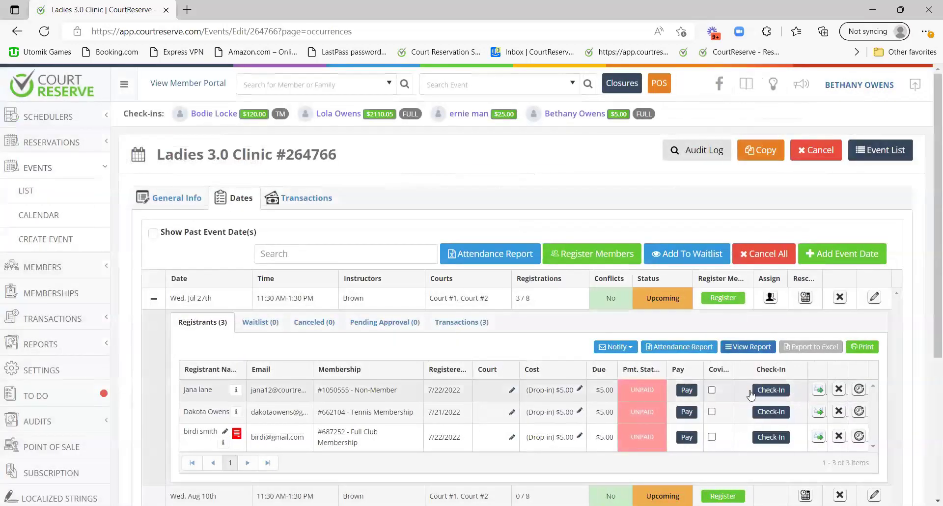
View the check-in status options for the first registrant, and close the form without checking in
{"action": "left_click", "coordinate": [771, 389]}
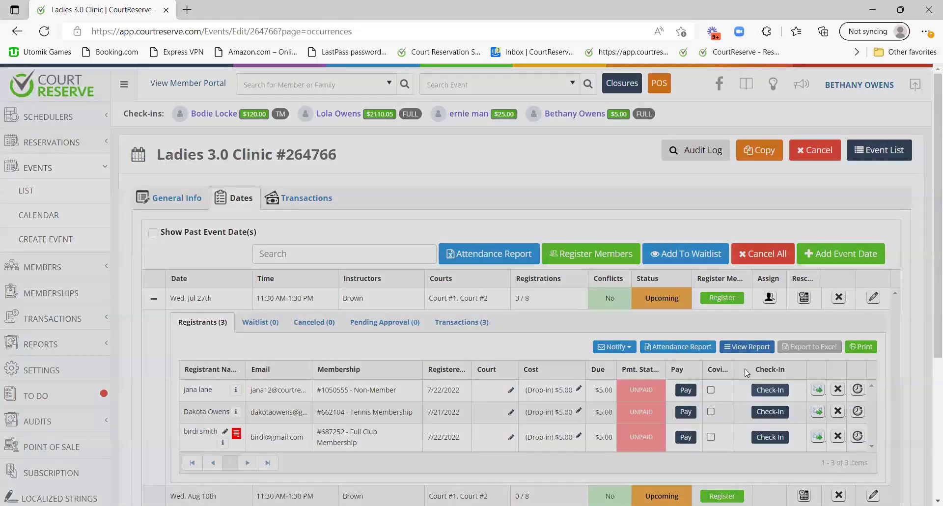
{"action": "left_click", "coordinate": [330, 173]}
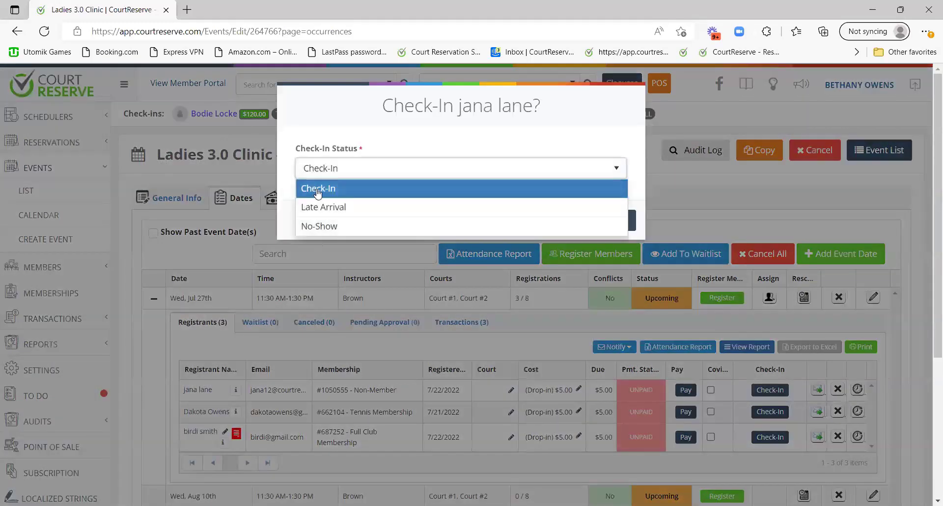
{"action": "left_click", "coordinate": [388, 180]}
{"action": "left_click", "coordinate": [568, 222]}
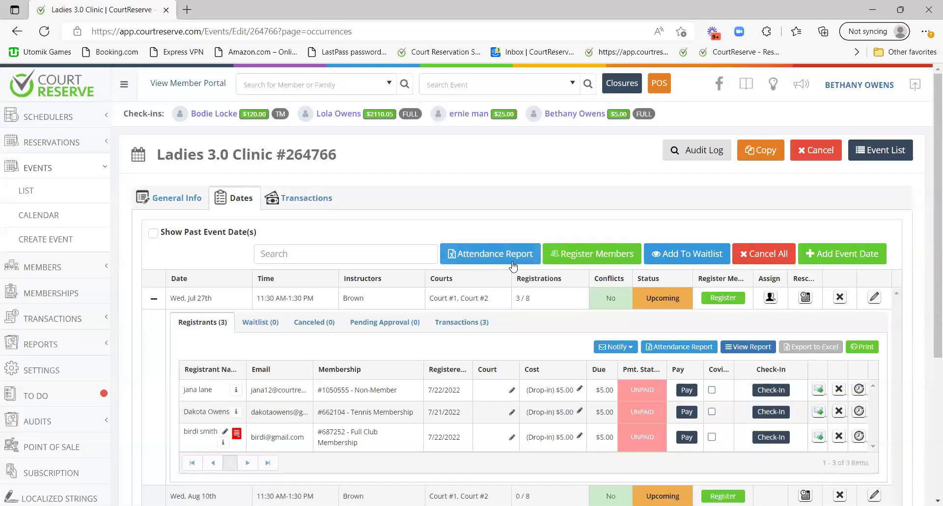
View the T-shirt size answer of the third registrant on the Wed, Jul 27th date
{"action": "left_click", "coordinate": [859, 389]}
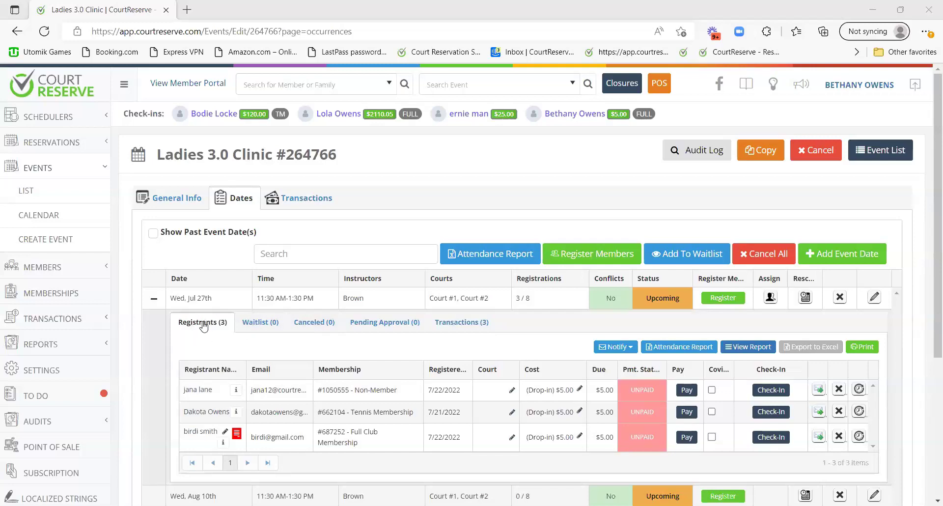
{"action": "scroll", "coordinate": [203, 327], "scroll_direction": "down", "scroll_amount": 1}
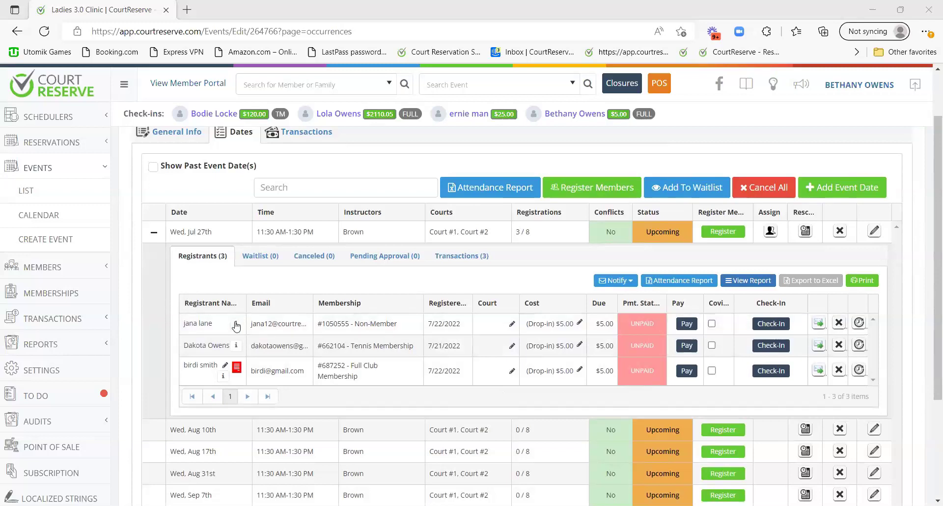
{"action": "mouse_move", "coordinate": [222, 378]}
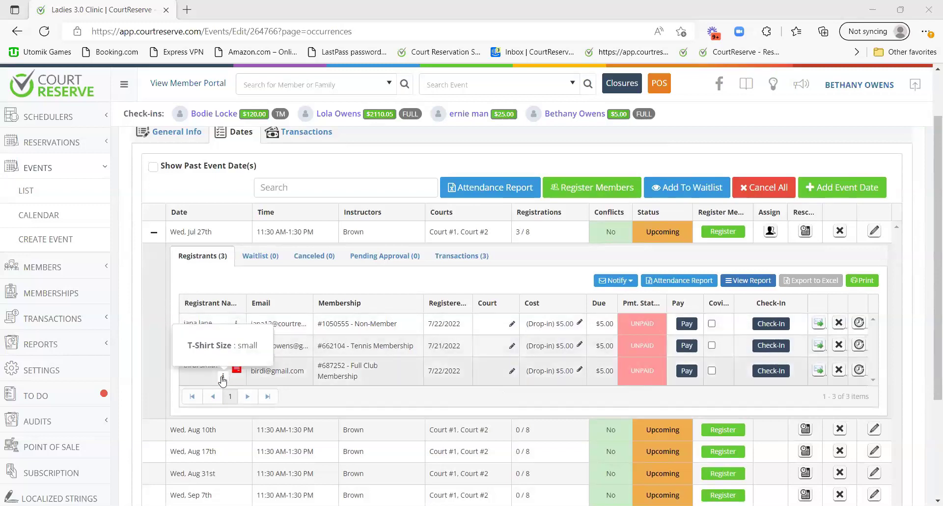
View the waitlist of the Wed, Jul 27th date and try to add a member to it
{"action": "left_click", "coordinate": [261, 256]}
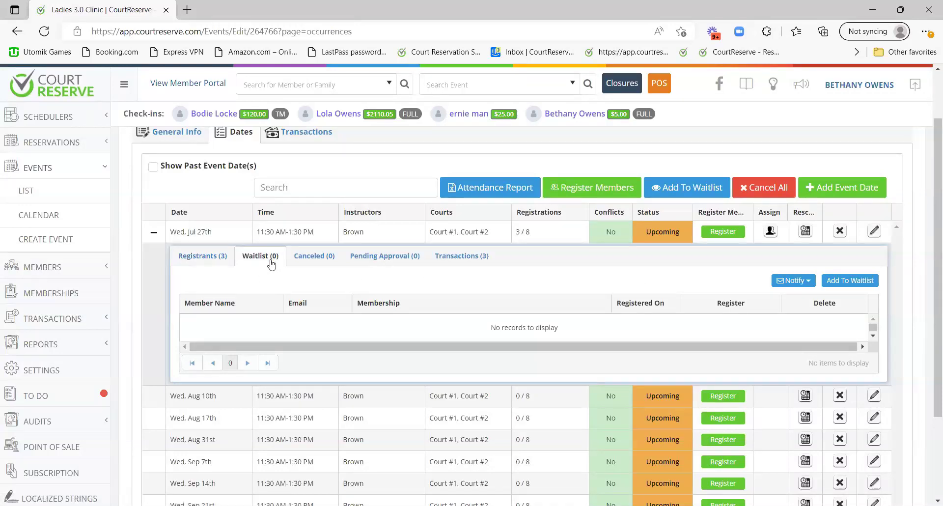
{"action": "scroll", "coordinate": [268, 279], "scroll_direction": "up", "scroll_amount": 2}
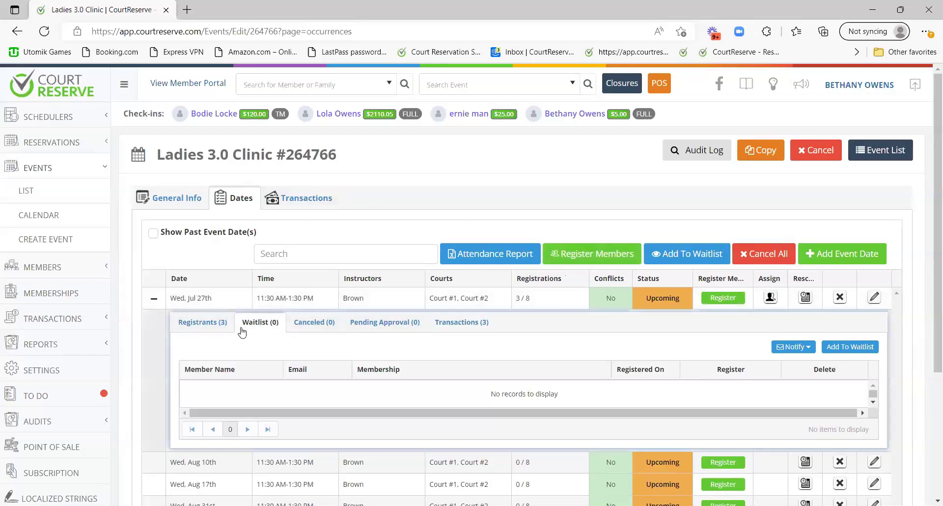
{"action": "left_click", "coordinate": [848, 347]}
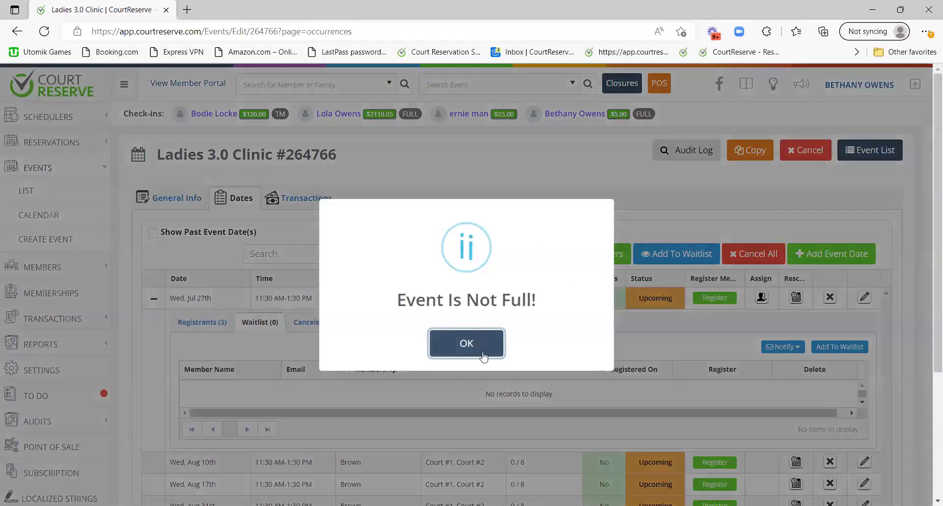
{"action": "left_click", "coordinate": [466, 343]}
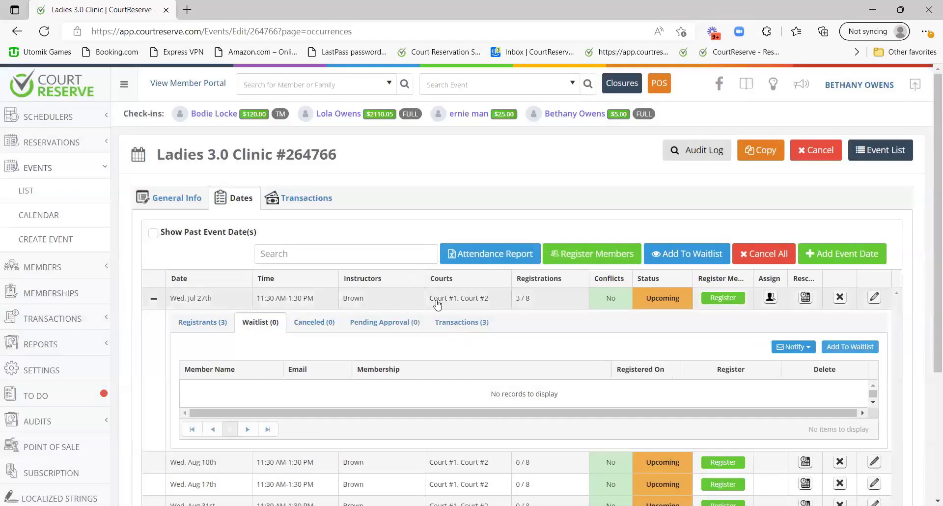
View the Wed, Jul 27th date's canceled, pending approval and transaction records, and return to its registrants
{"action": "left_click", "coordinate": [309, 322]}
{"action": "scroll", "coordinate": [315, 319], "scroll_direction": "down", "scroll_amount": 1}
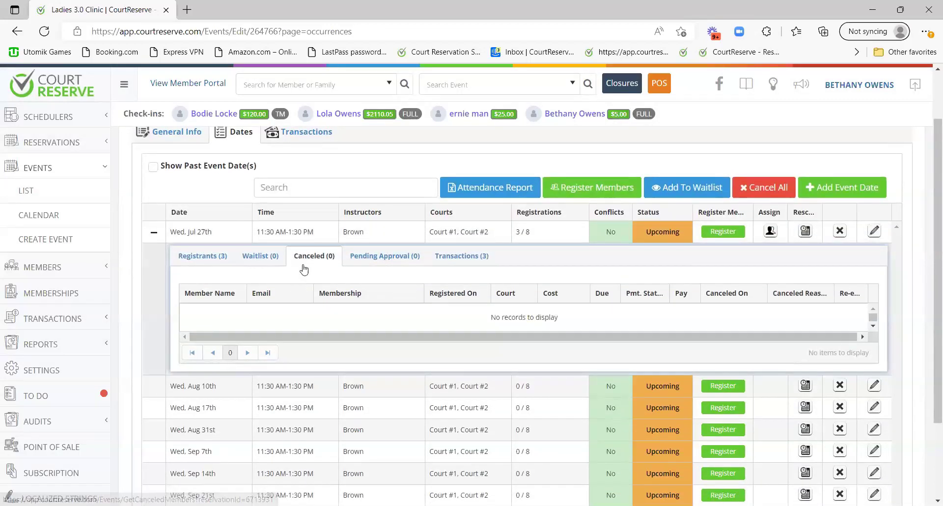
{"action": "left_click", "coordinate": [373, 256]}
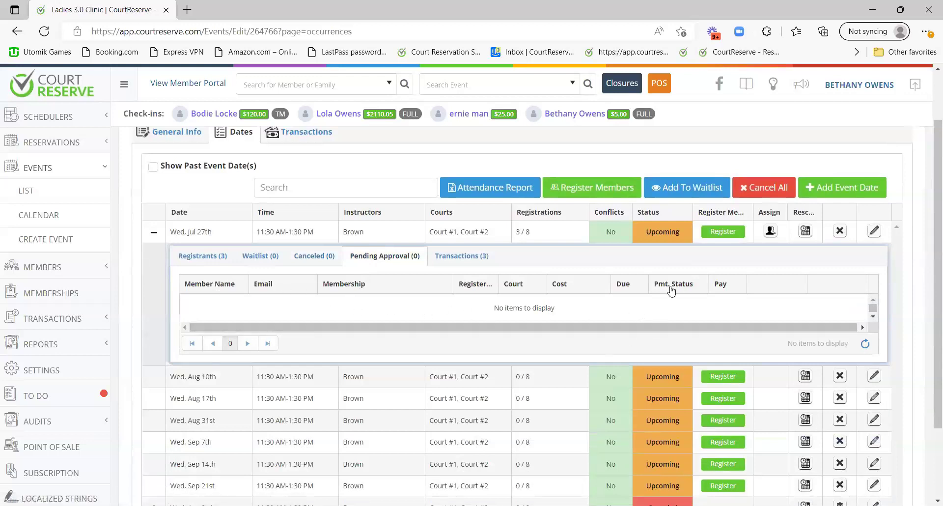
{"action": "left_click", "coordinate": [466, 258]}
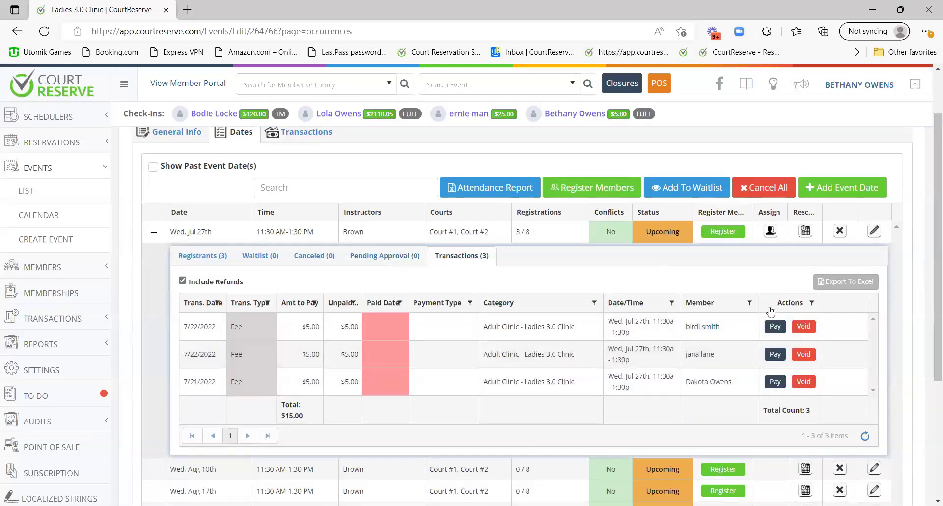
{"action": "left_click", "coordinate": [206, 259]}
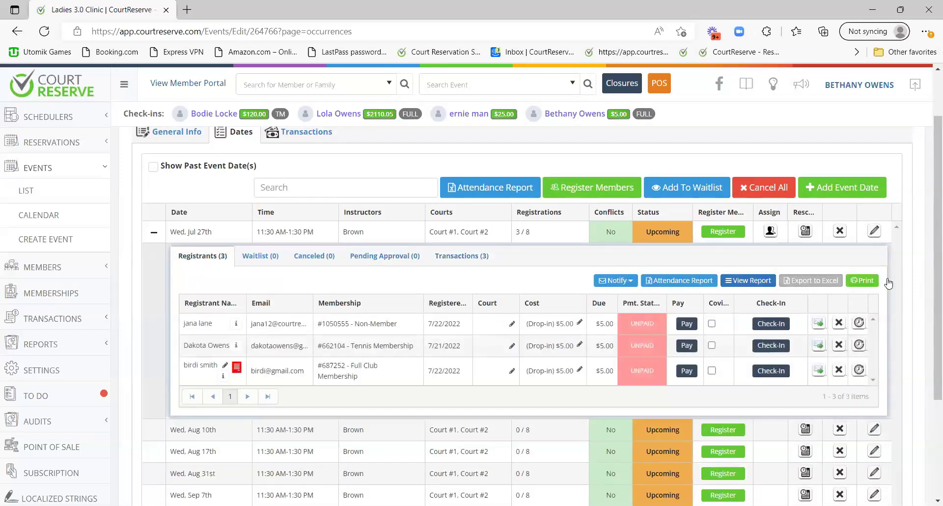
Show the options for notifying the Wed, Jul 27th registrants by email or text, and dismiss them
{"action": "left_click", "coordinate": [620, 281]}
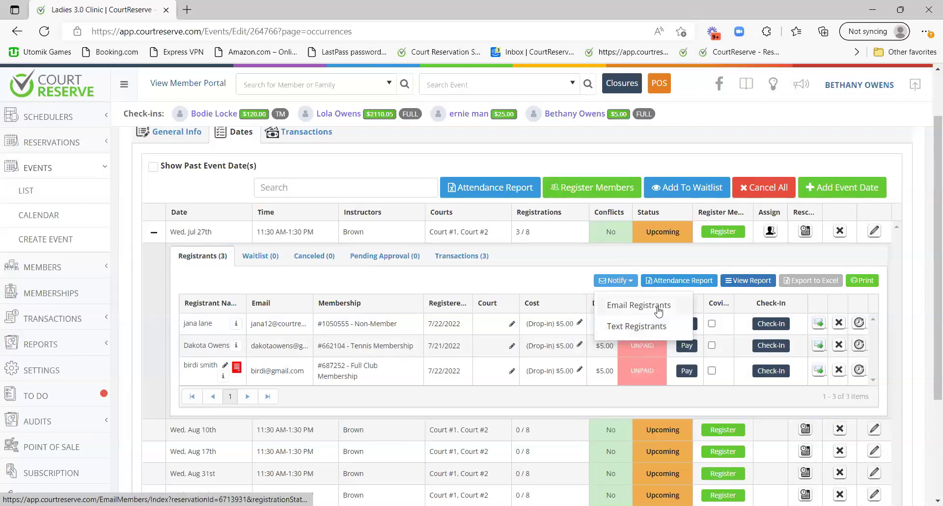
{"action": "left_click", "coordinate": [551, 285]}
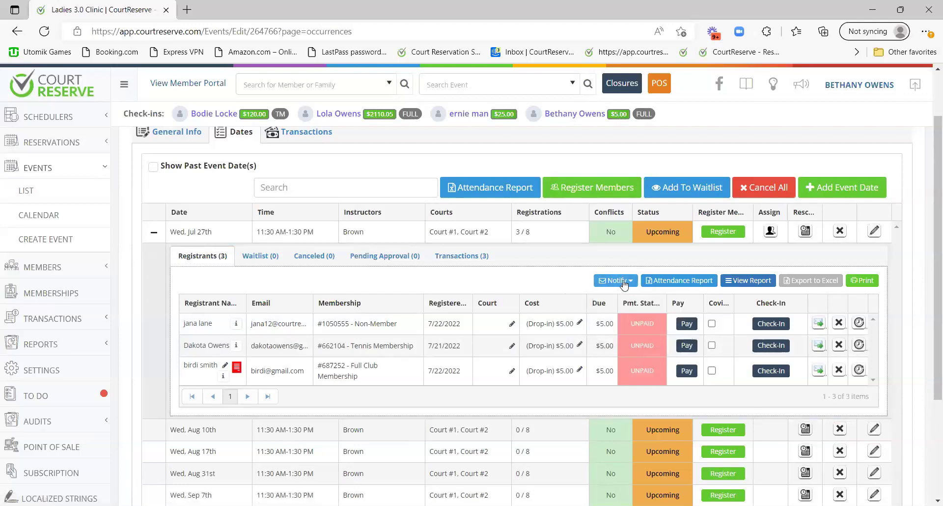
{"action": "left_click", "coordinate": [621, 283]}
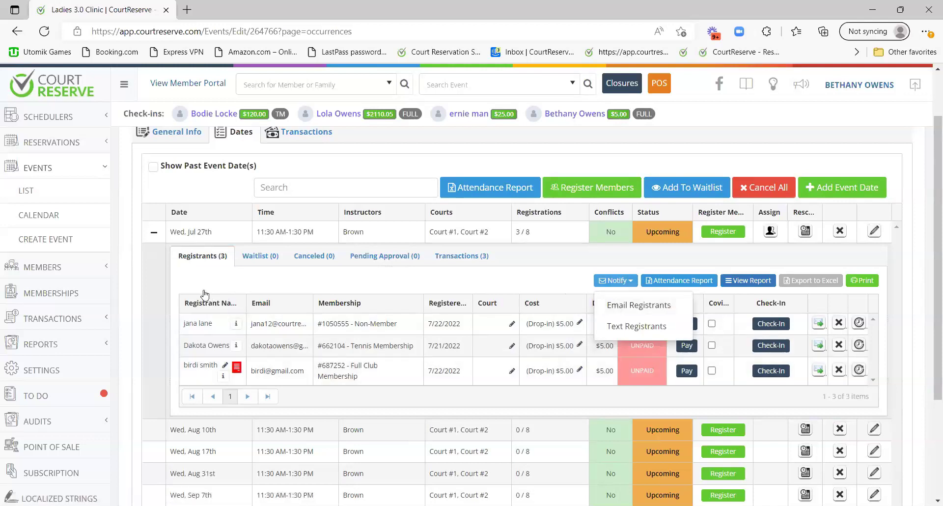
{"action": "left_click", "coordinate": [514, 269]}
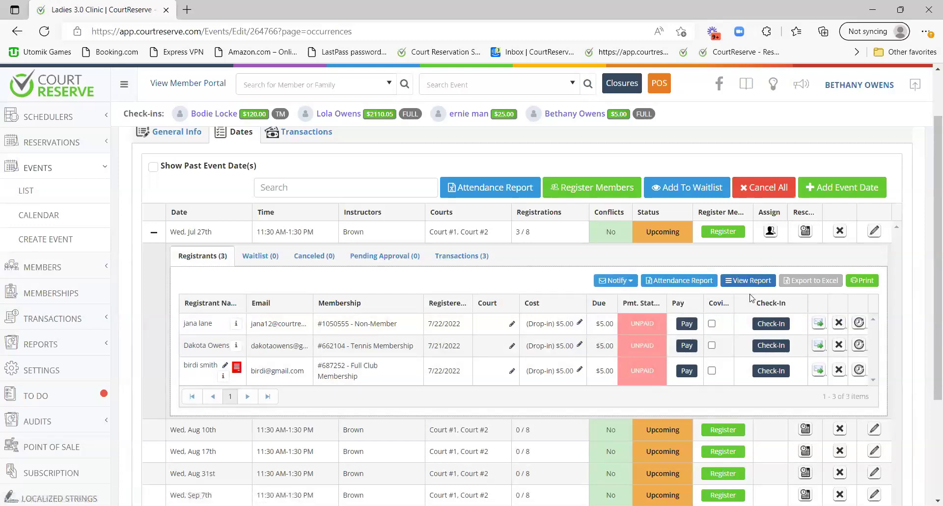
Open the registrant detail report for the Wed, Jul 27th date and review its date, status and event criteria
{"action": "left_click", "coordinate": [762, 281]}
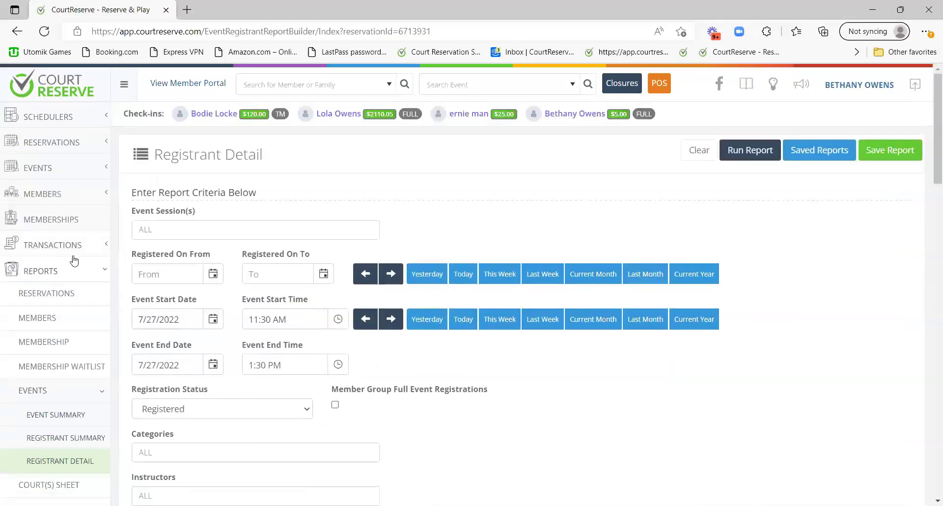
{"action": "scroll", "coordinate": [237, 341], "scroll_direction": "down", "scroll_amount": 10}
{"action": "left_click", "coordinate": [156, 232]}
{"action": "scroll", "coordinate": [282, 261], "scroll_direction": "up", "scroll_amount": 7}
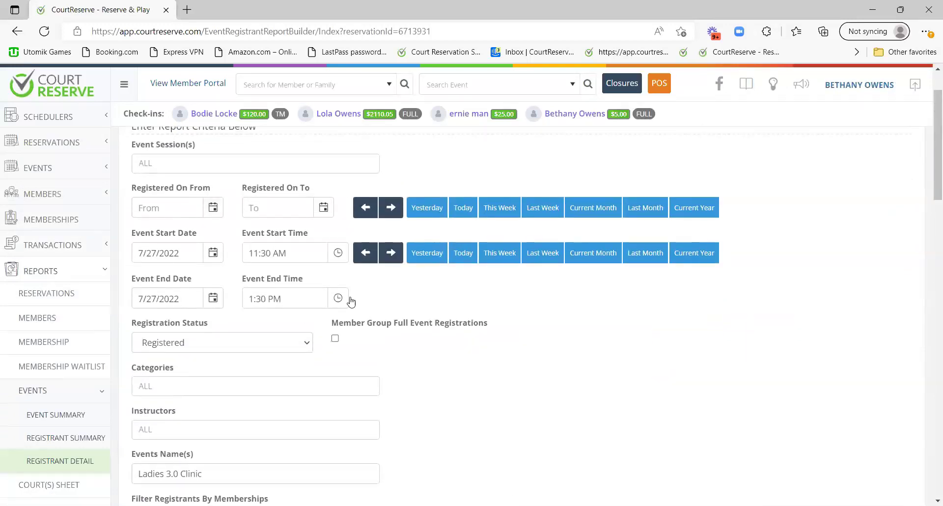
{"action": "scroll", "coordinate": [196, 295], "scroll_direction": "up", "scroll_amount": 2}
{"action": "scroll", "coordinate": [221, 314], "scroll_direction": "down", "scroll_amount": 3}
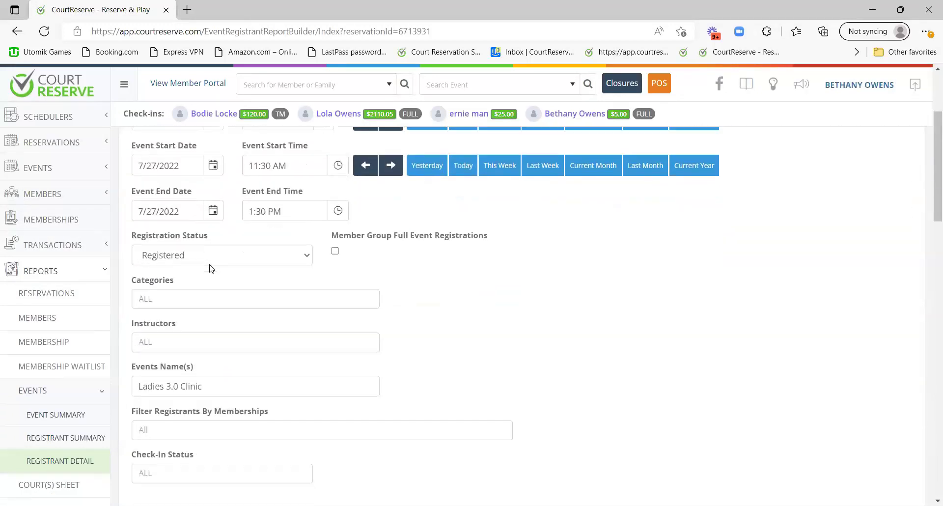
Include the Member First Name, Member Last Name and T-Shirt Size fields in the registrant detail report and run it
{"action": "scroll", "coordinate": [210, 268], "scroll_direction": "down", "scroll_amount": 7}
{"action": "left_click", "coordinate": [140, 279]}
{"action": "left_click", "coordinate": [140, 299]}
{"action": "scroll", "coordinate": [226, 294], "scroll_direction": "down", "scroll_amount": 4}
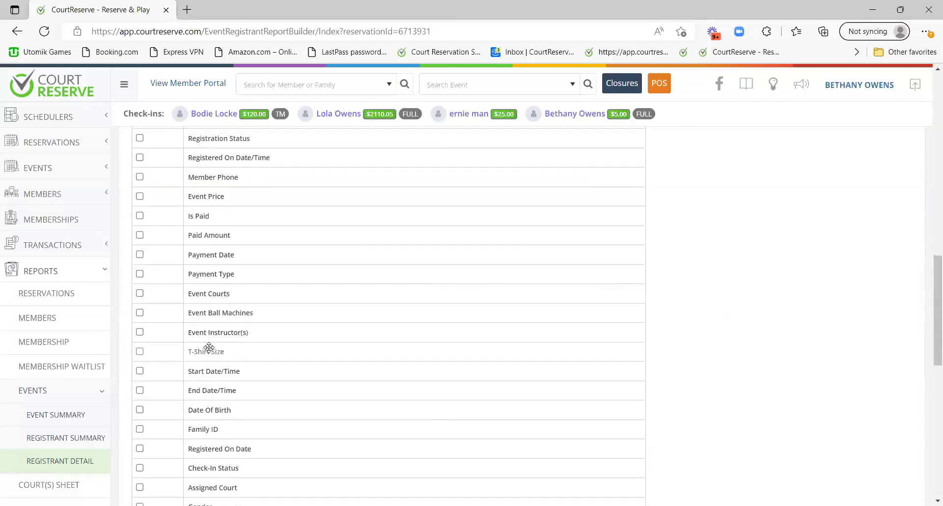
{"action": "left_click", "coordinate": [139, 352]}
{"action": "scroll", "coordinate": [779, 310], "scroll_direction": "down", "scroll_amount": 8}
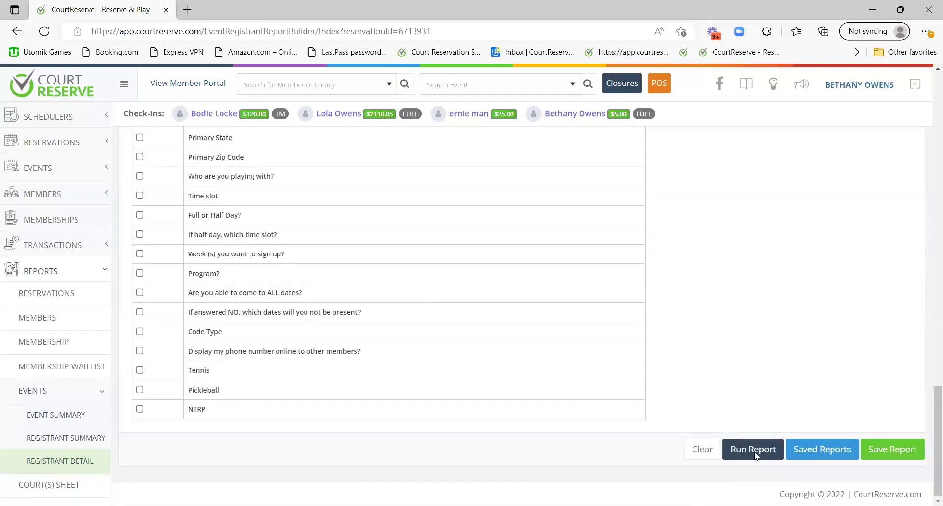
{"action": "left_click", "coordinate": [746, 447]}
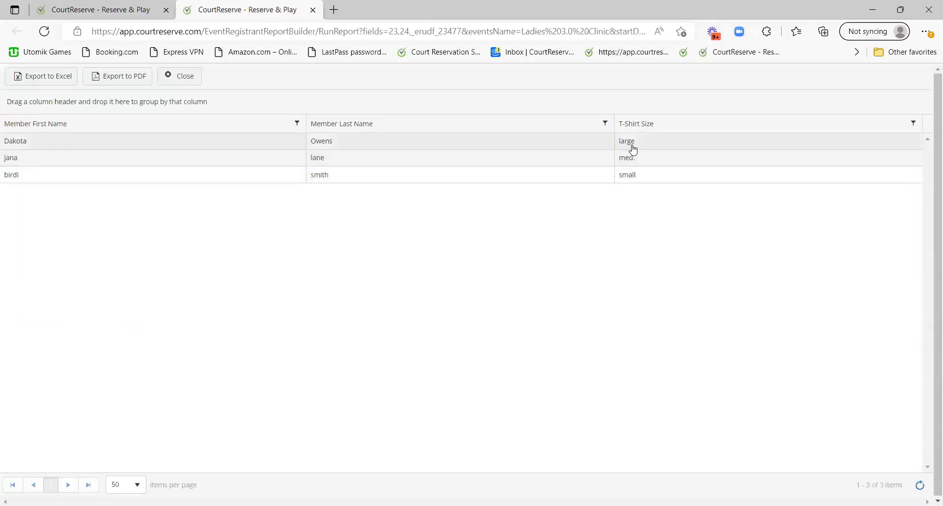
Return from the report to the Ladies 3.0 Clinic's dates and collapse the Wed, Jul 27th registrants
{"action": "left_click", "coordinate": [46, 11]}
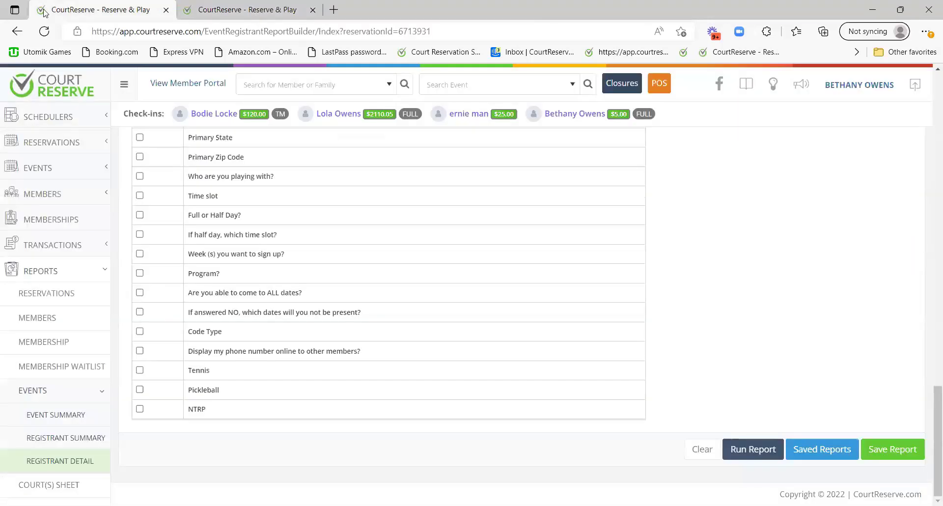
{"action": "left_click", "coordinate": [17, 32]}
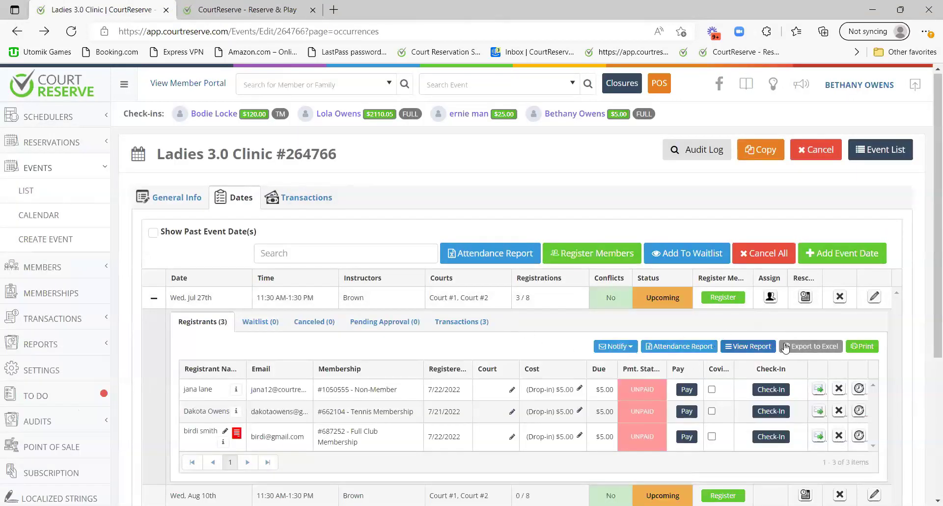
{"action": "scroll", "coordinate": [798, 350], "scroll_direction": "down", "scroll_amount": 1}
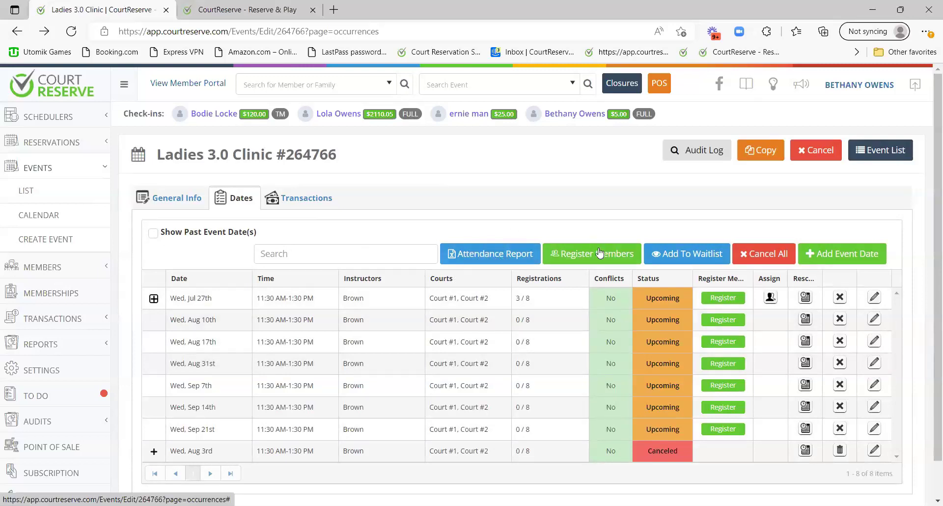
Review the price, T-shirt size, date and member selection options for registering members to the clinic, and return to its dates
{"action": "left_click", "coordinate": [575, 258]}
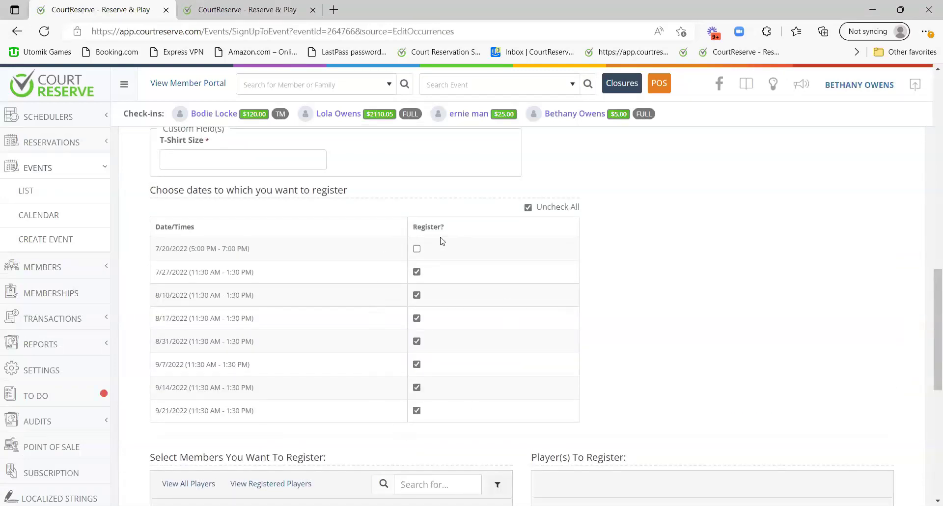
{"action": "scroll", "coordinate": [441, 241], "scroll_direction": "up", "scroll_amount": 4}
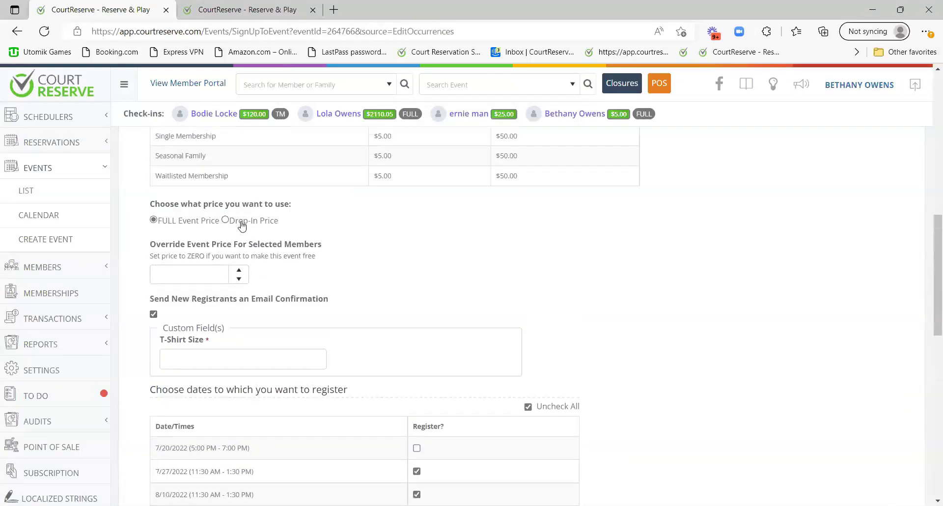
{"action": "scroll", "coordinate": [241, 225], "scroll_direction": "down", "scroll_amount": 3}
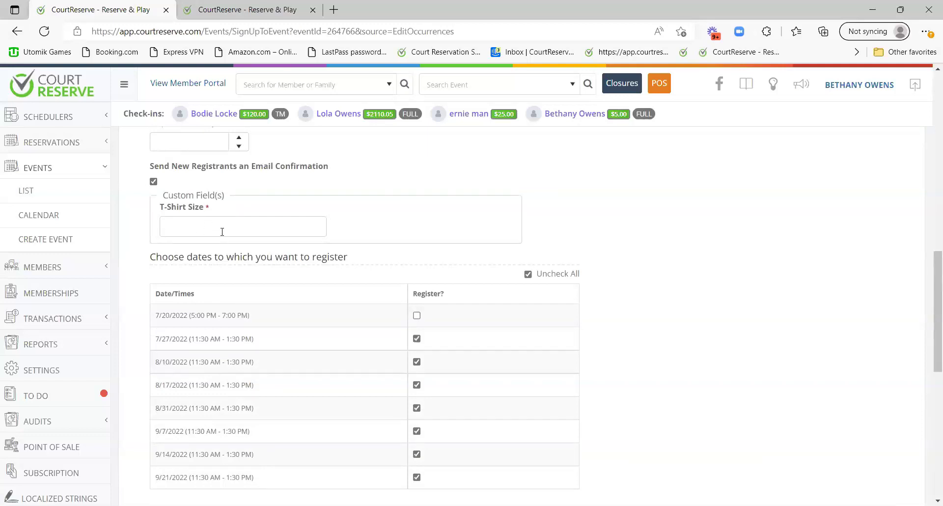
{"action": "scroll", "coordinate": [244, 233], "scroll_direction": "down", "scroll_amount": 6}
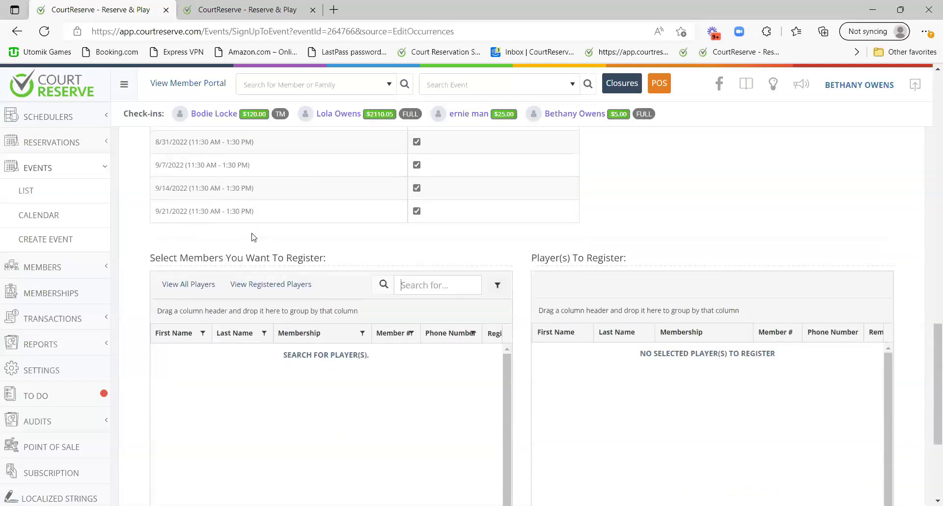
{"action": "scroll", "coordinate": [253, 237], "scroll_direction": "down", "scroll_amount": 2}
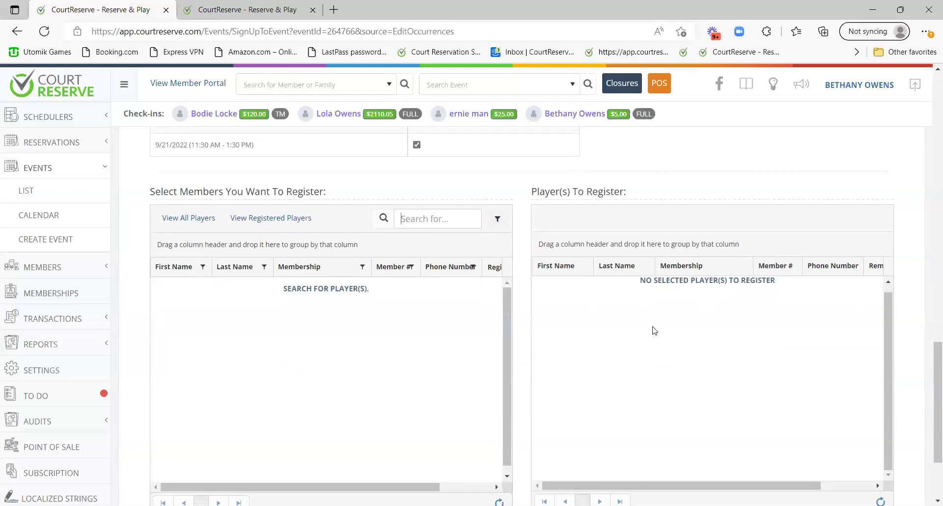
{"action": "left_click", "coordinate": [24, 33]}
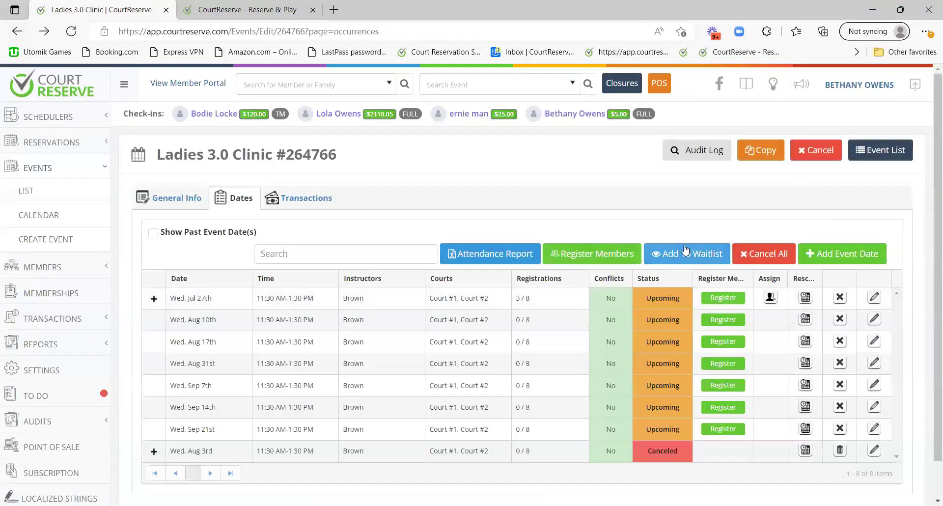
{"action": "left_click", "coordinate": [769, 258]}
{"action": "scroll", "coordinate": [765, 257], "scroll_direction": "down", "scroll_amount": 1}
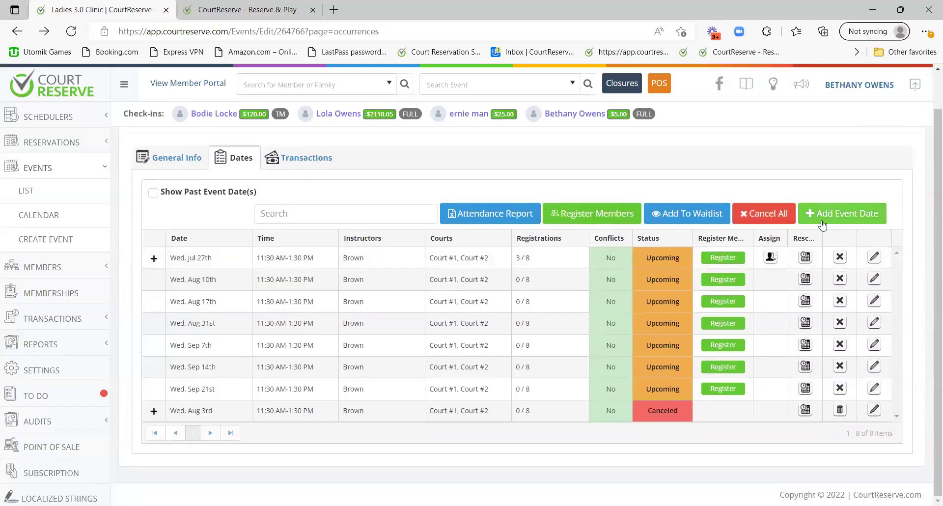
{"action": "scroll", "coordinate": [839, 216], "scroll_direction": "up", "scroll_amount": 1}
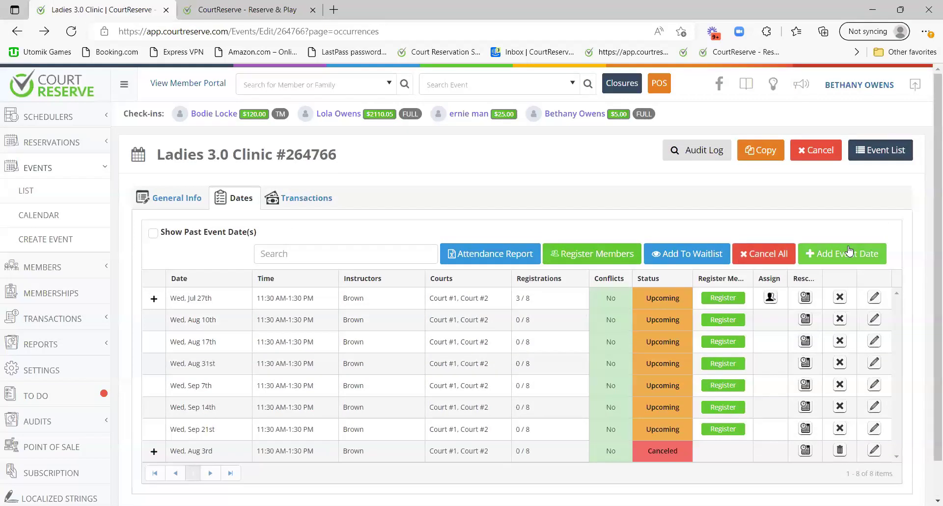
Examine the clinic's audit log for who made each edit, cancellation and registration, back to the event's creation, and close it
{"action": "left_click", "coordinate": [693, 154]}
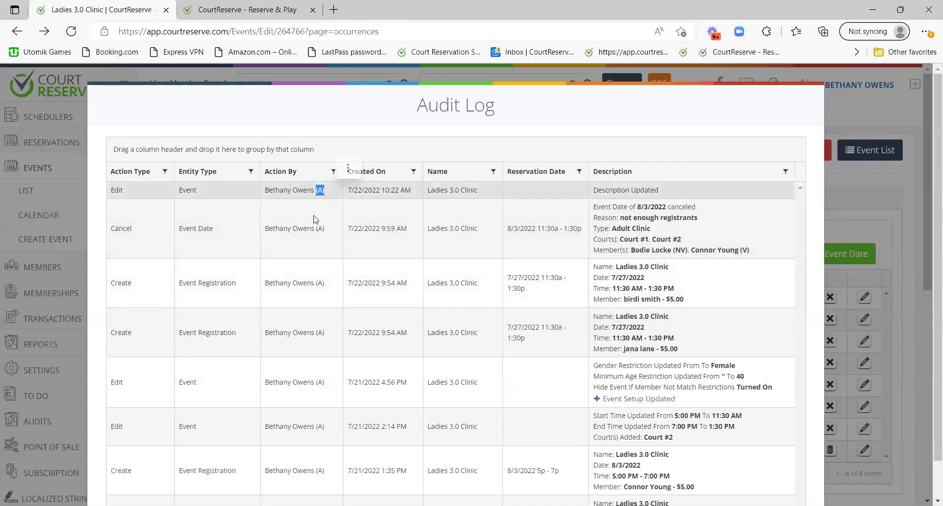
{"action": "left_click", "coordinate": [334, 202]}
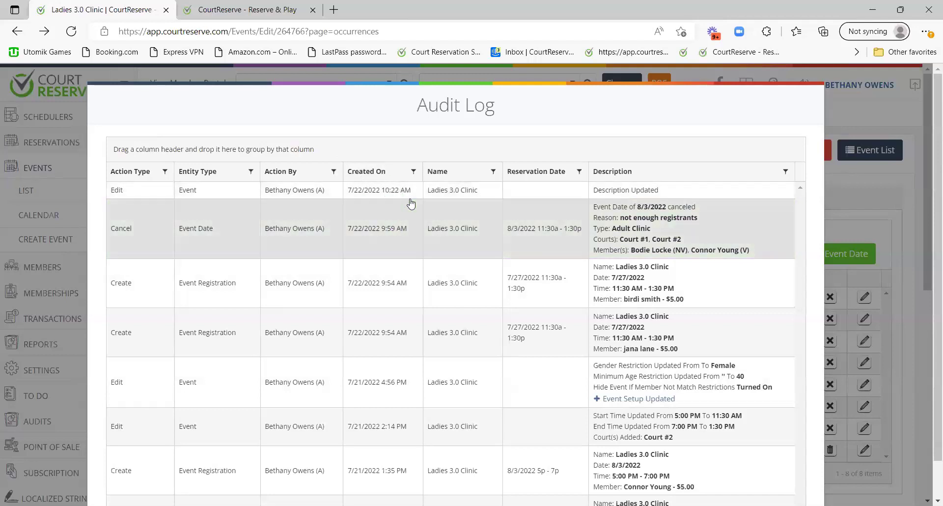
{"action": "scroll", "coordinate": [467, 183], "scroll_direction": "down", "scroll_amount": 3}
{"action": "scroll", "coordinate": [449, 291], "scroll_direction": "up", "scroll_amount": 3}
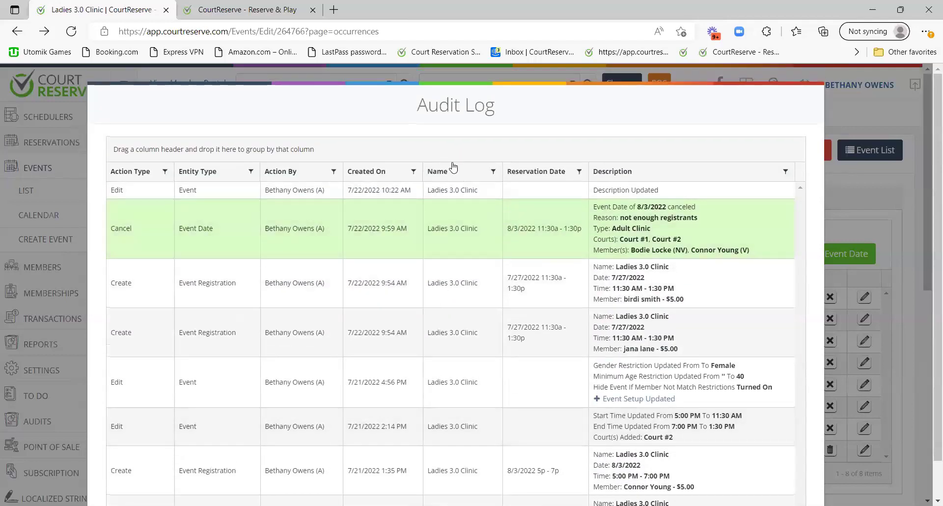
{"action": "scroll", "coordinate": [449, 315], "scroll_direction": "down", "scroll_amount": 5}
{"action": "scroll", "coordinate": [447, 344], "scroll_direction": "up", "scroll_amount": 5}
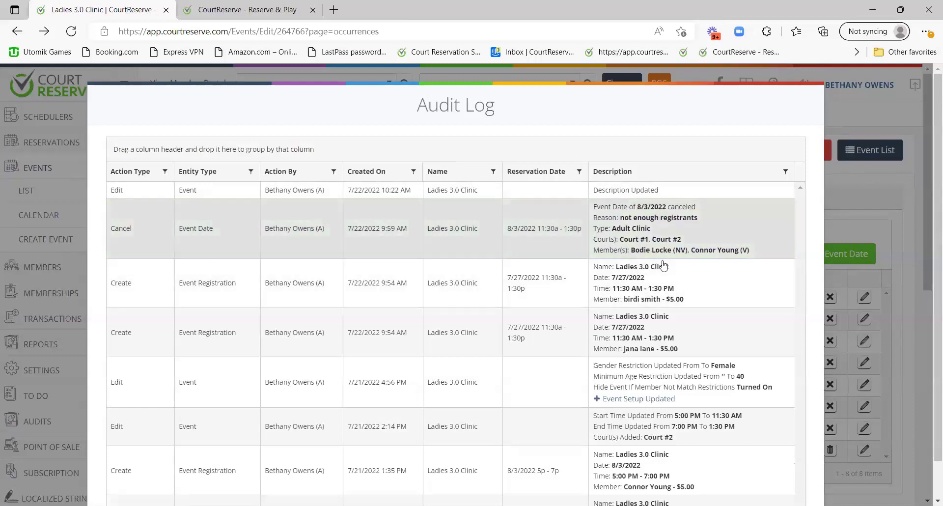
{"action": "scroll", "coordinate": [648, 334], "scroll_direction": "down", "scroll_amount": 1}
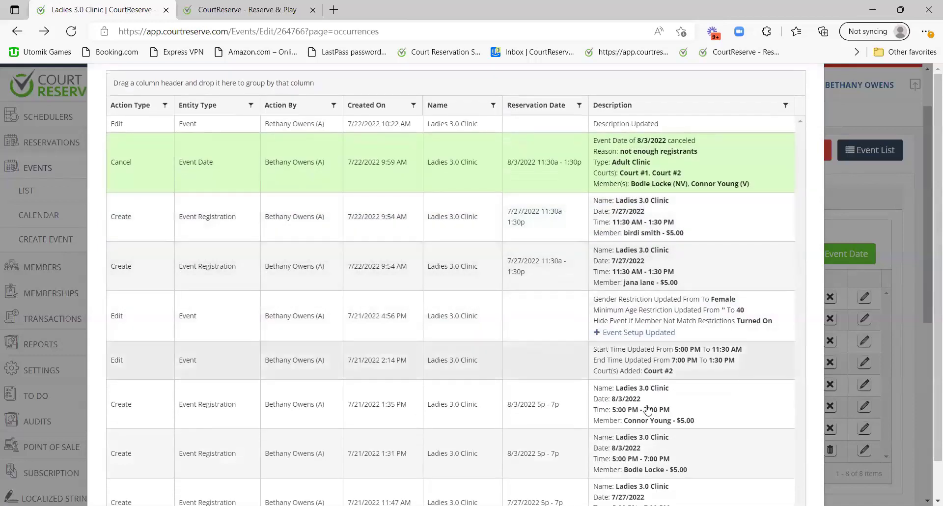
{"action": "scroll", "coordinate": [676, 352], "scroll_direction": "down", "scroll_amount": 5}
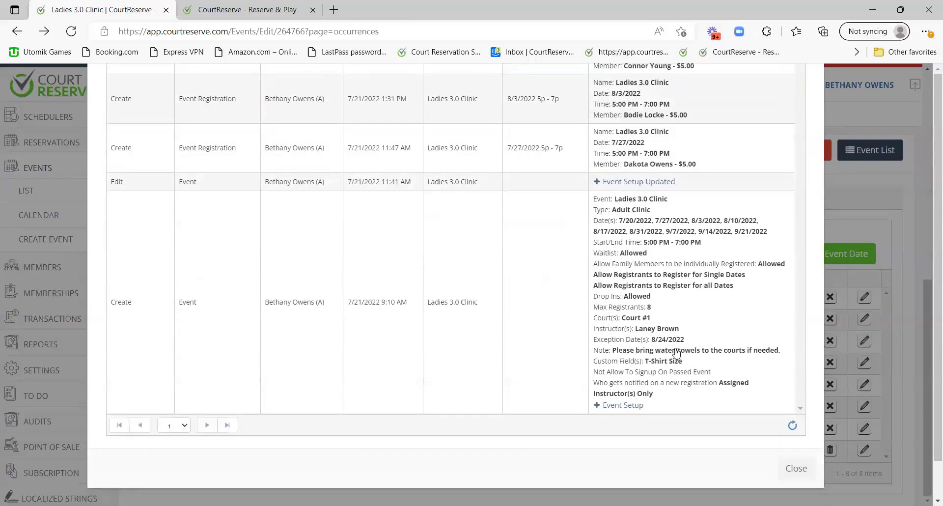
{"action": "left_click", "coordinate": [783, 458]}
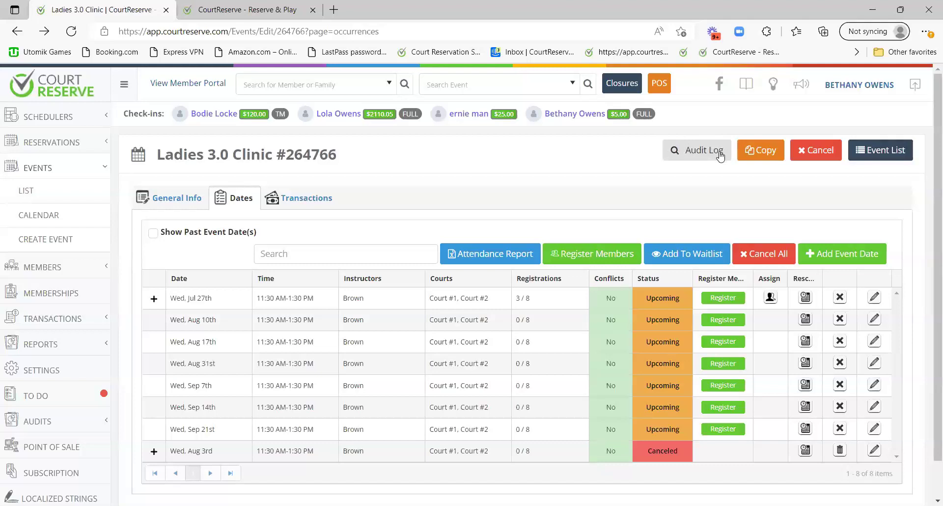
View the transactions of the whole clinic, including refunds, and return to its dates
{"action": "left_click", "coordinate": [761, 152]}
{"action": "left_click", "coordinate": [302, 200]}
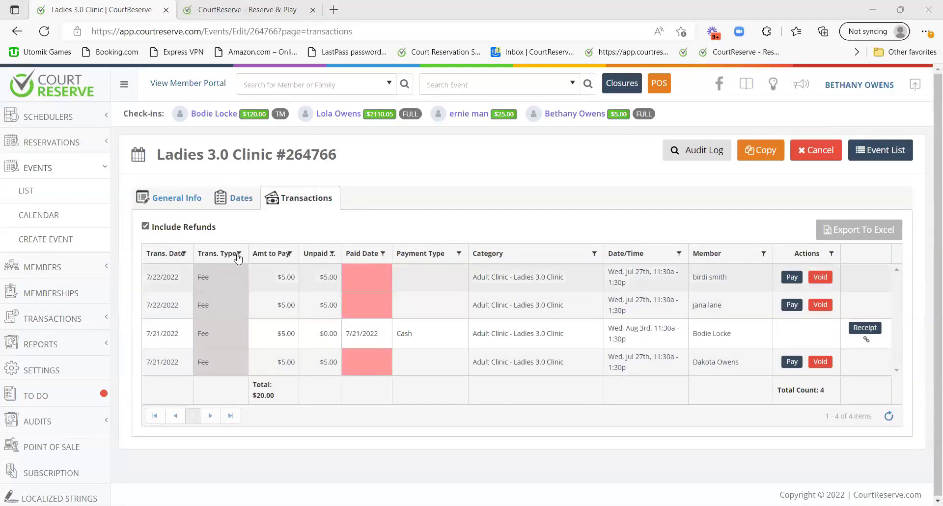
{"action": "left_click", "coordinate": [239, 198]}
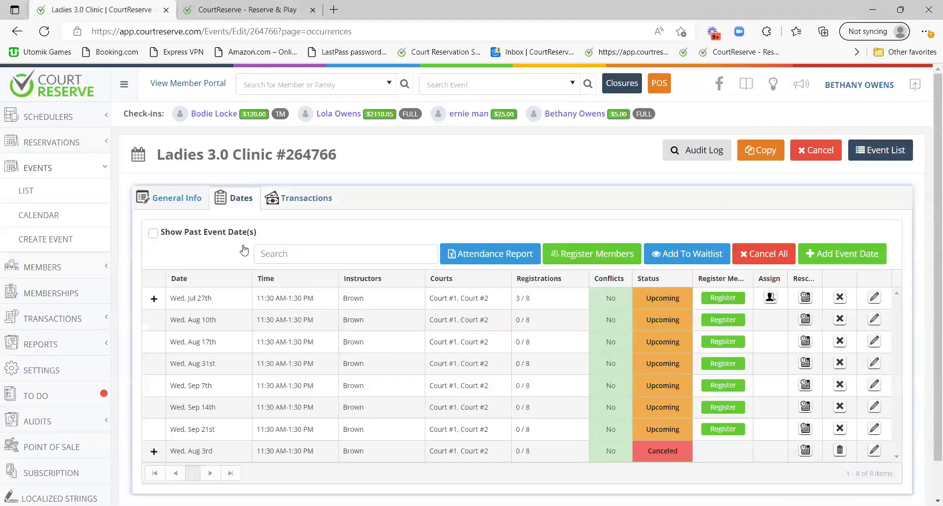
Show the registrants of the Wed, Jul 27th date with their payment and check-in options, and collapse them again
{"action": "scroll", "coordinate": [380, 268], "scroll_direction": "down", "scroll_amount": 1}
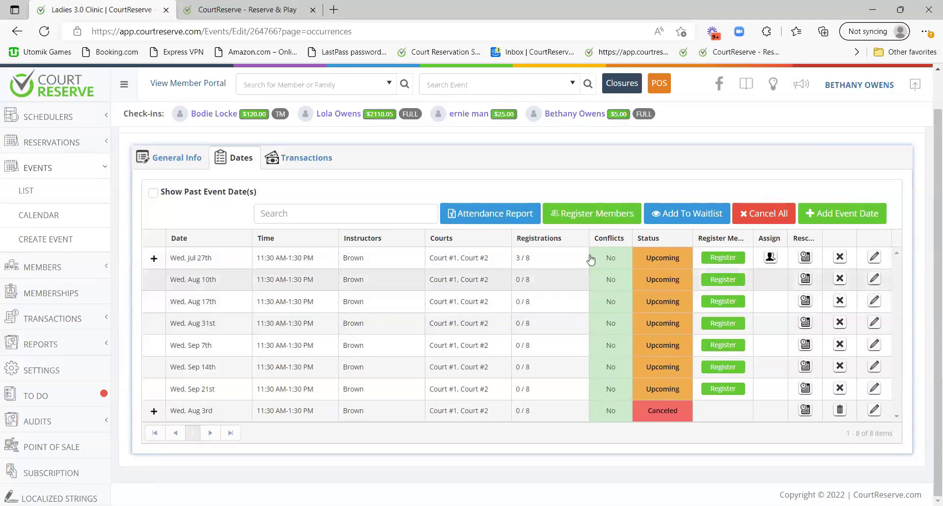
{"action": "left_click", "coordinate": [154, 259]}
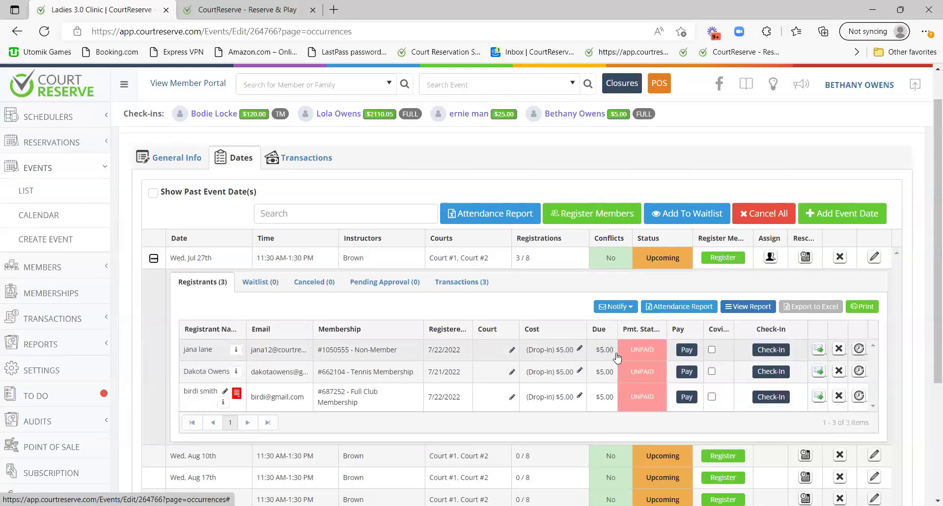
{"action": "left_click", "coordinate": [154, 258]}
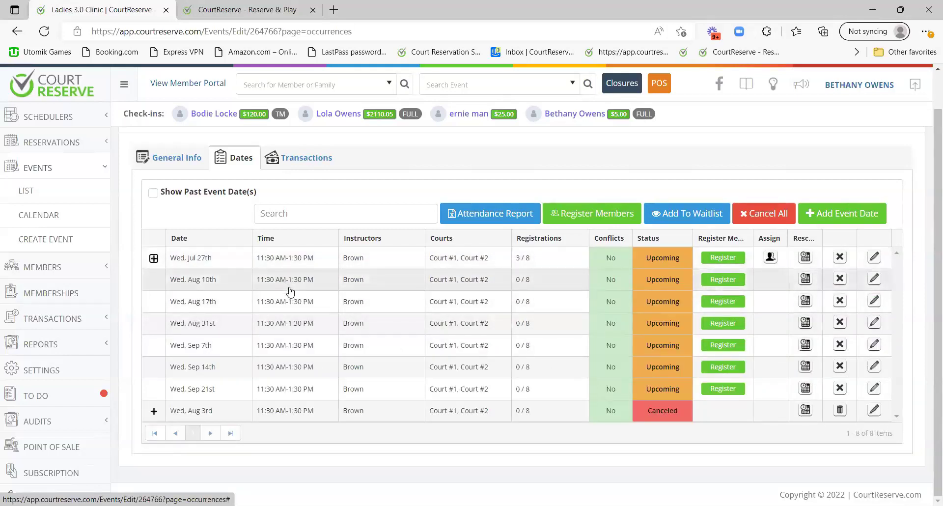
View the canceled registrants of the canceled Wed, Aug 3rd date with their payment status and cancellation reason
{"action": "scroll", "coordinate": [293, 314], "scroll_direction": "up", "scroll_amount": 1}
{"action": "scroll", "coordinate": [287, 352], "scroll_direction": "down", "scroll_amount": 1}
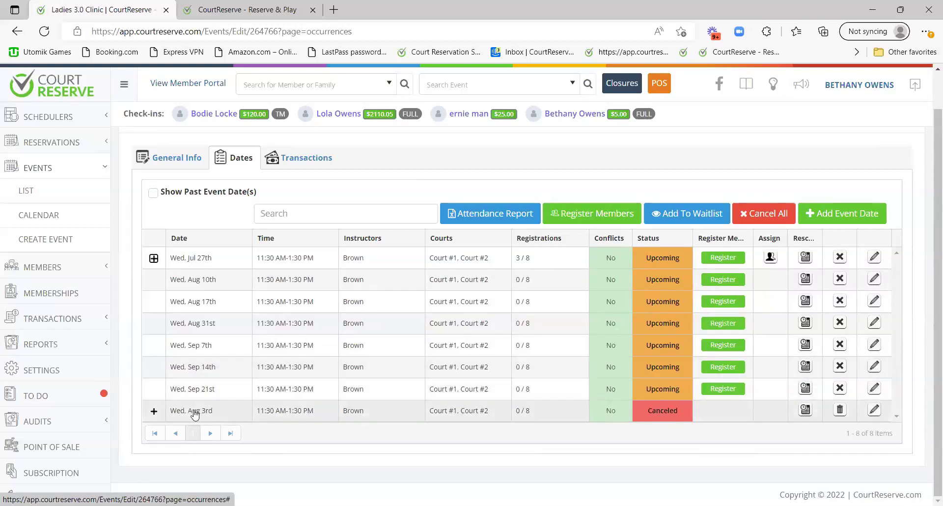
{"action": "left_click", "coordinate": [154, 412]}
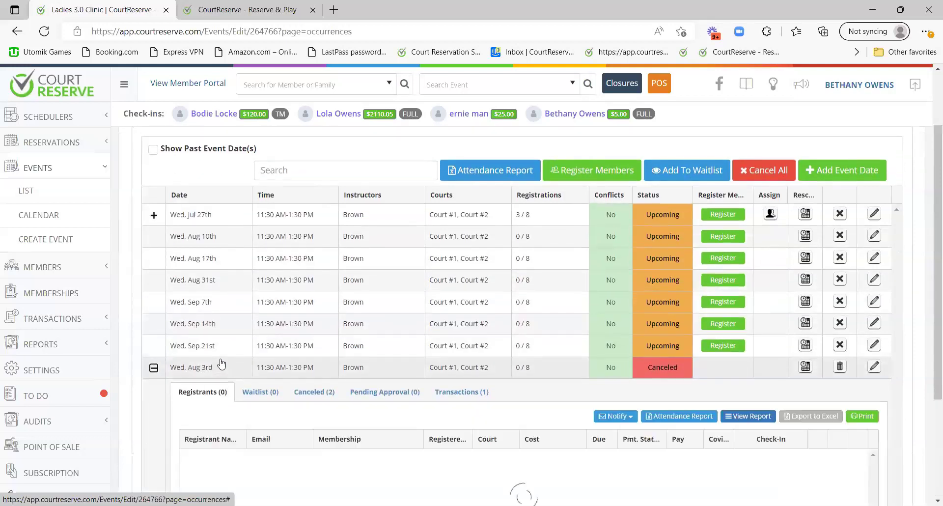
{"action": "scroll", "coordinate": [275, 344], "scroll_direction": "down", "scroll_amount": 1}
{"action": "scroll", "coordinate": [319, 315], "scroll_direction": "down", "scroll_amount": 1}
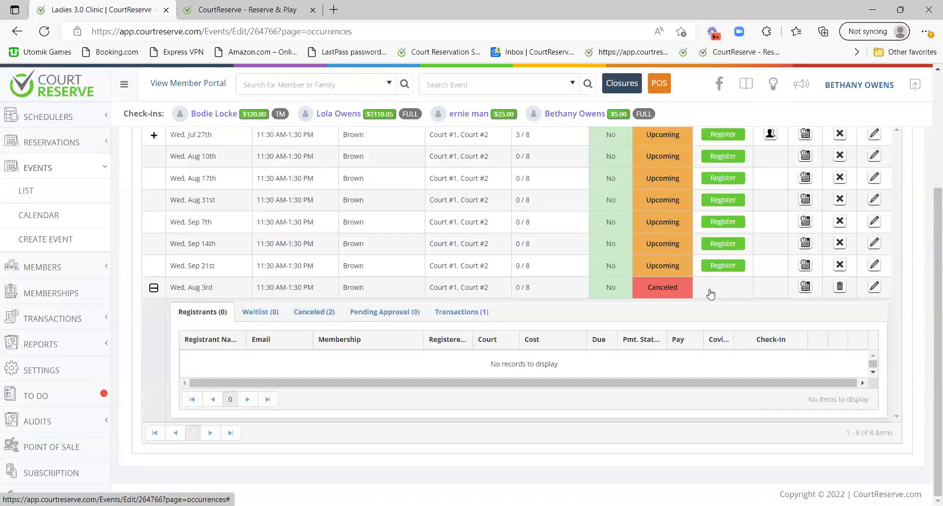
{"action": "left_click", "coordinate": [304, 315]}
{"action": "scroll", "coordinate": [491, 339], "scroll_direction": "down", "scroll_amount": 1}
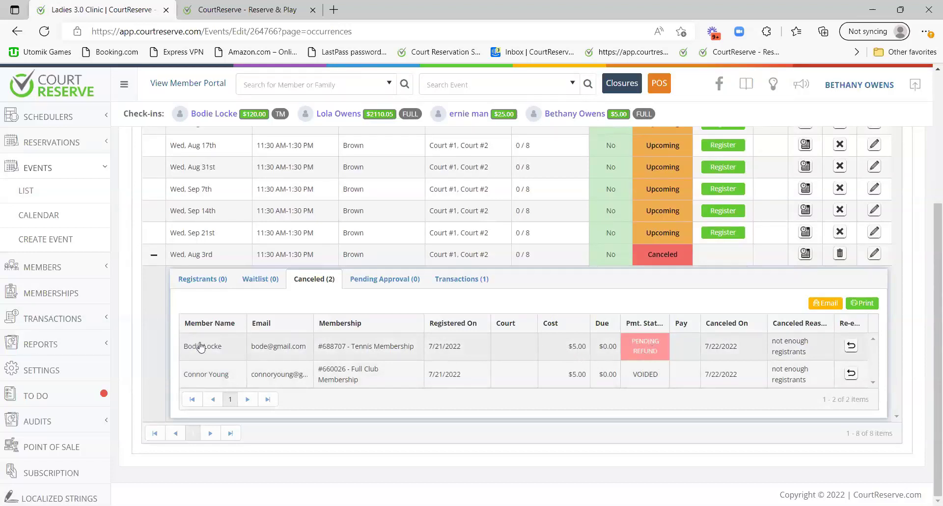
View the pending transaction refunds with their accept, refuse and reschedule options in a separate browser tab, and close it
{"action": "left_click", "coordinate": [82, 321]}
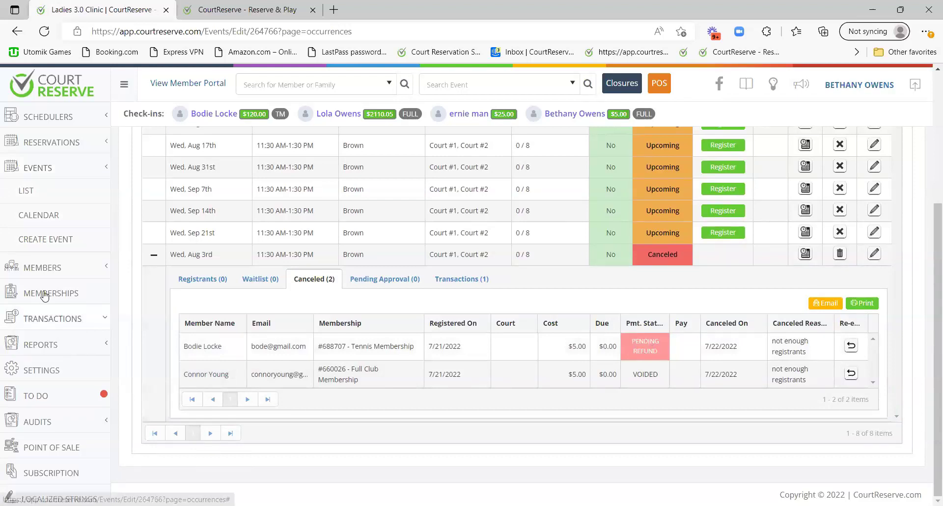
{"action": "right_click", "coordinate": [109, 7]}
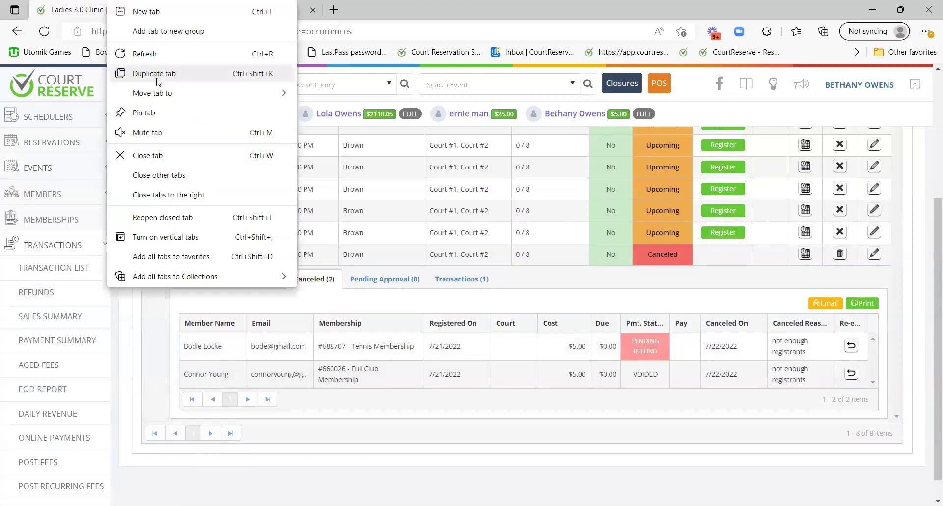
{"action": "left_click", "coordinate": [155, 70]}
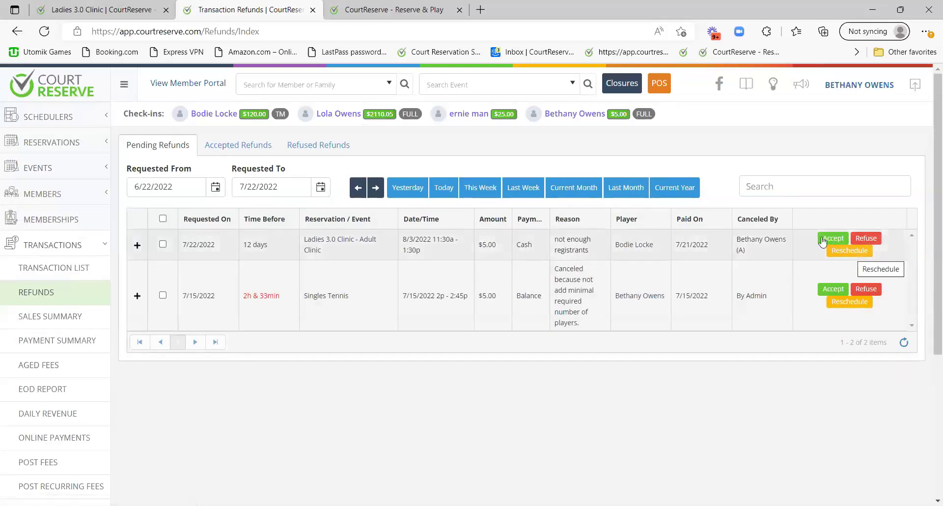
{"action": "left_click", "coordinate": [312, 10]}
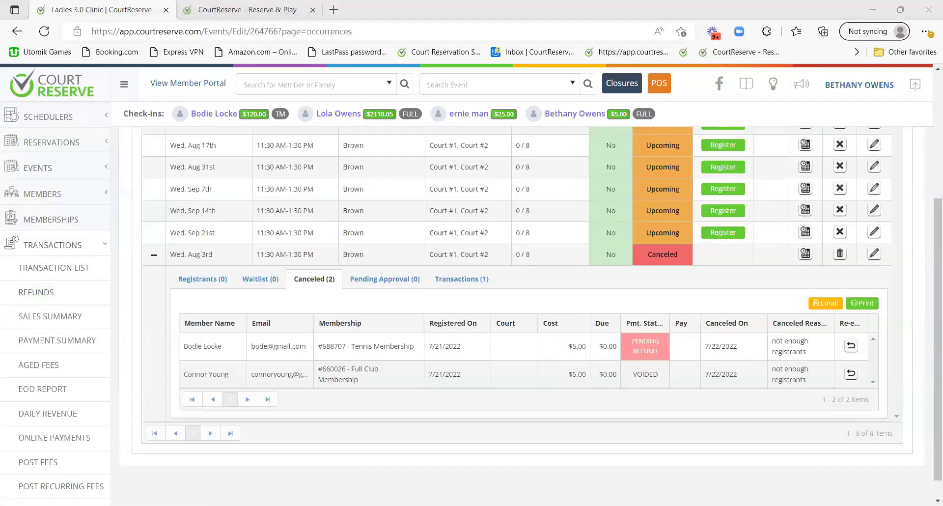
Return to the events list and show the dates of the Ladies 3.0 Clinic beneath it
{"action": "scroll", "coordinate": [506, 312], "scroll_direction": "up", "scroll_amount": 4}
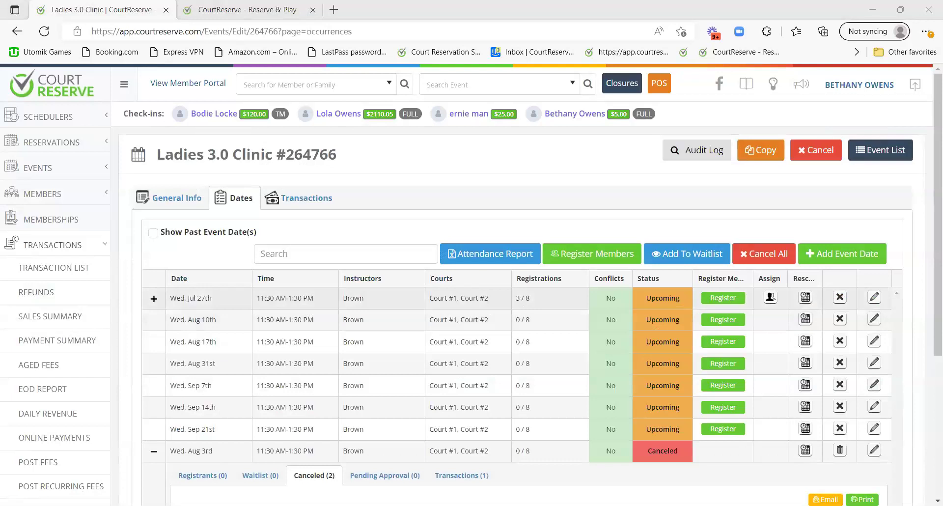
{"action": "left_click", "coordinate": [44, 168]}
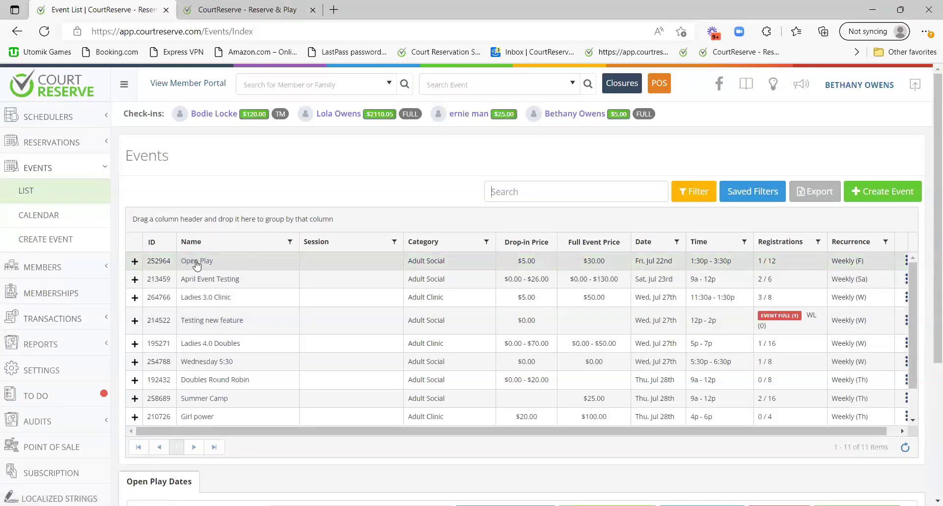
{"action": "scroll", "coordinate": [246, 294], "scroll_direction": "down", "scroll_amount": 2}
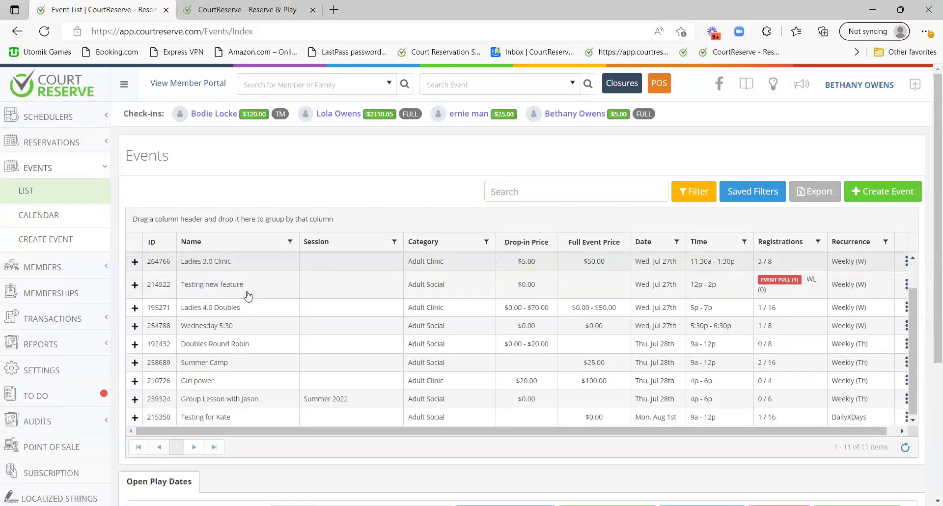
{"action": "left_click", "coordinate": [249, 266]}
{"action": "scroll", "coordinate": [150, 381], "scroll_direction": "down", "scroll_amount": 3}
{"action": "scroll", "coordinate": [150, 381], "scroll_direction": "down", "scroll_amount": 4}
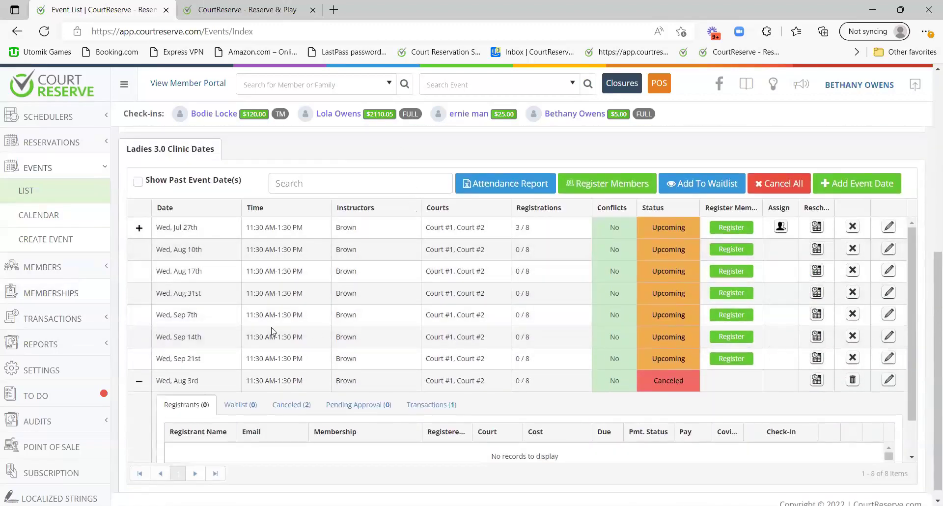
Examine the drop-in price range of Ladies 4.0 Doubles in the events list
{"action": "scroll", "coordinate": [271, 332], "scroll_direction": "up", "scroll_amount": 7}
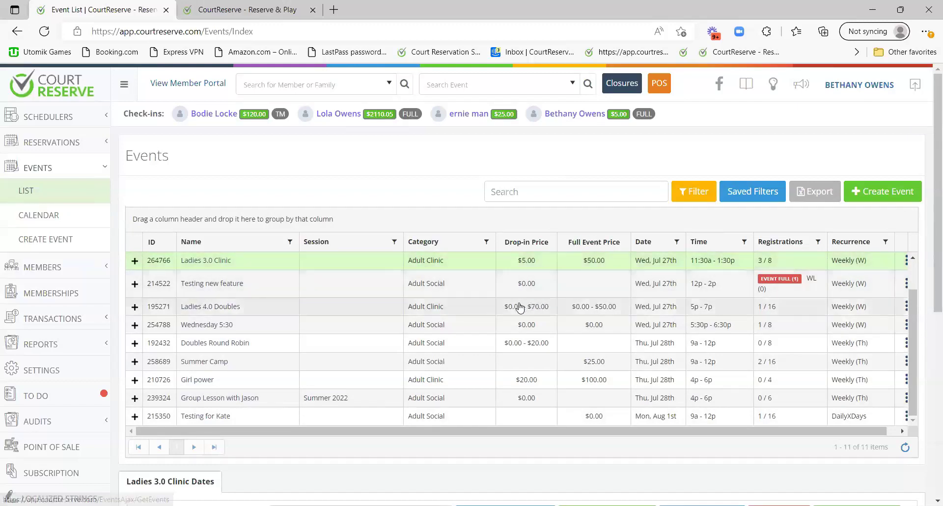
{"action": "left_click_drag", "start_coordinate": [503, 308], "coordinate": [556, 308]}
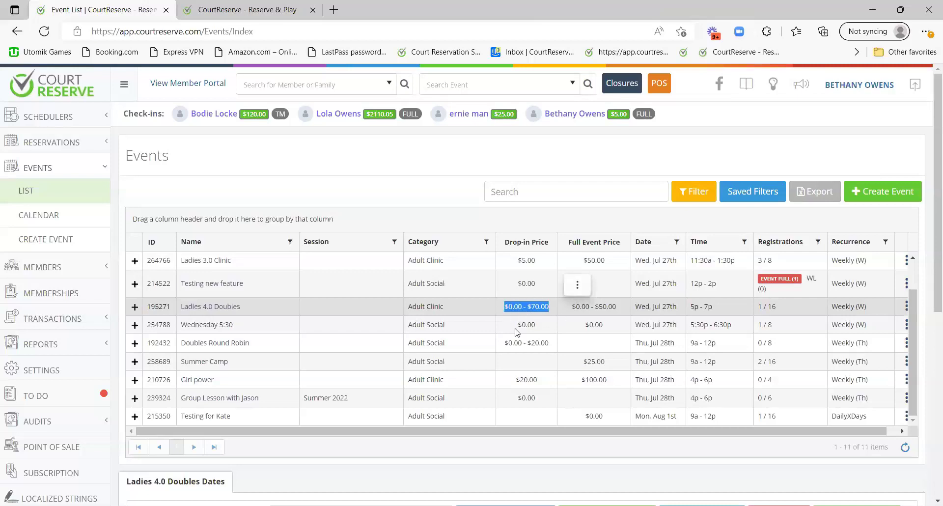
{"action": "left_click_drag", "start_coordinate": [541, 316], "coordinate": [504, 304]}
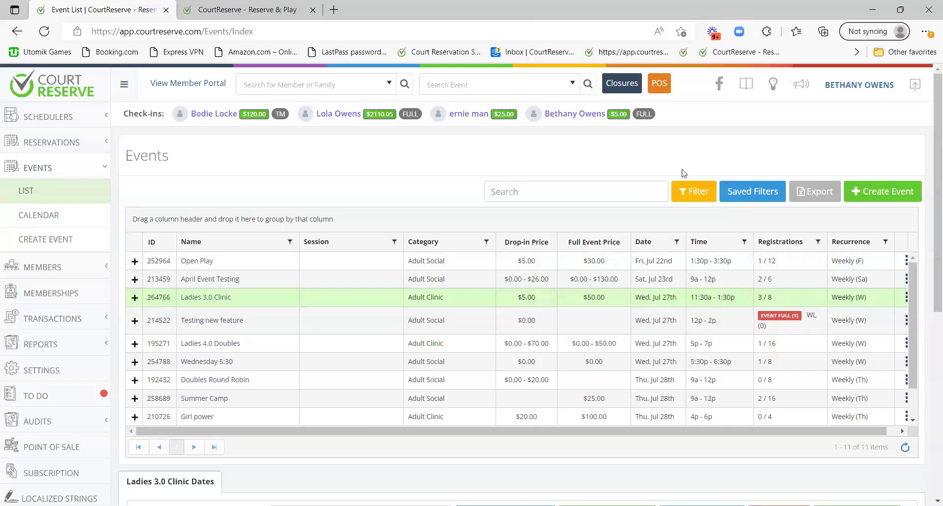
Filter the events list by the Canceled Events status and clear that filter again
{"action": "left_click", "coordinate": [693, 189]}
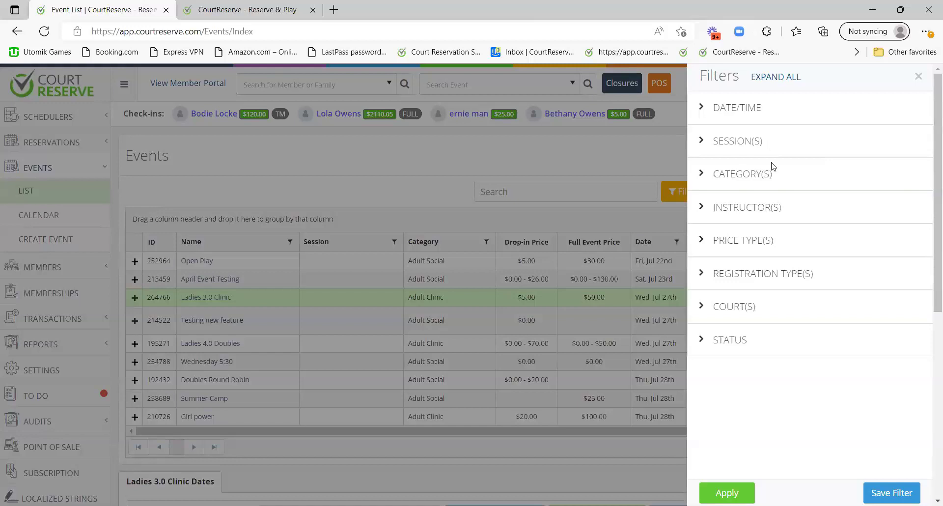
{"action": "left_click", "coordinate": [727, 344]}
{"action": "left_click", "coordinate": [803, 363]}
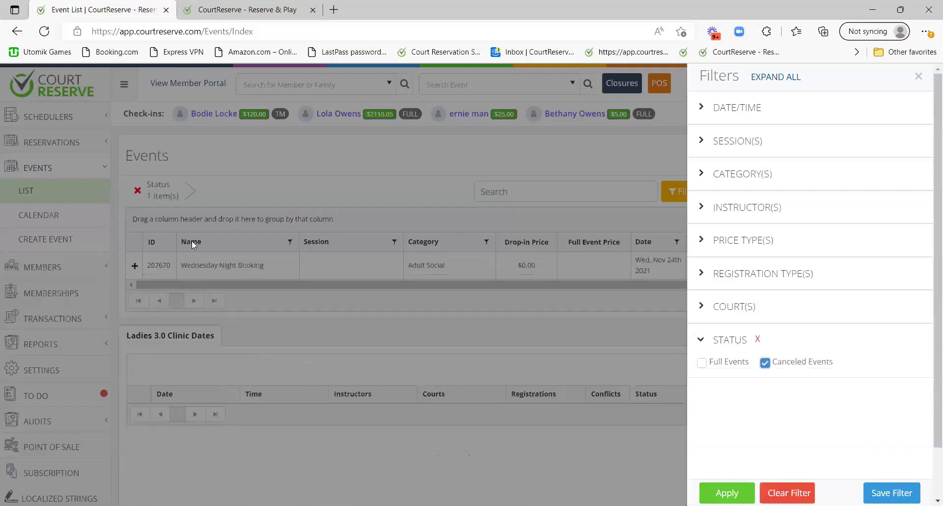
{"action": "left_click", "coordinate": [806, 365]}
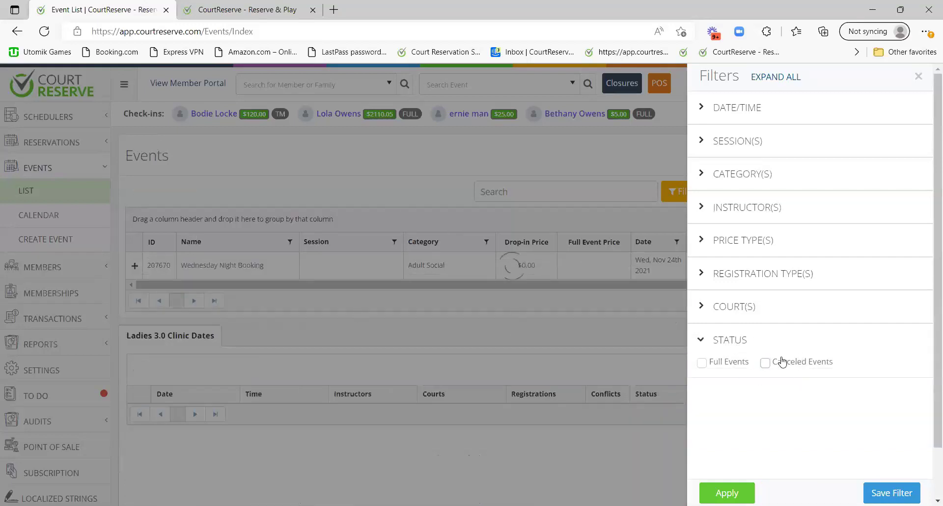
View the date/time filter options and the start date calendar for past months, and close the filters unchanged
{"action": "left_click", "coordinate": [736, 108]}
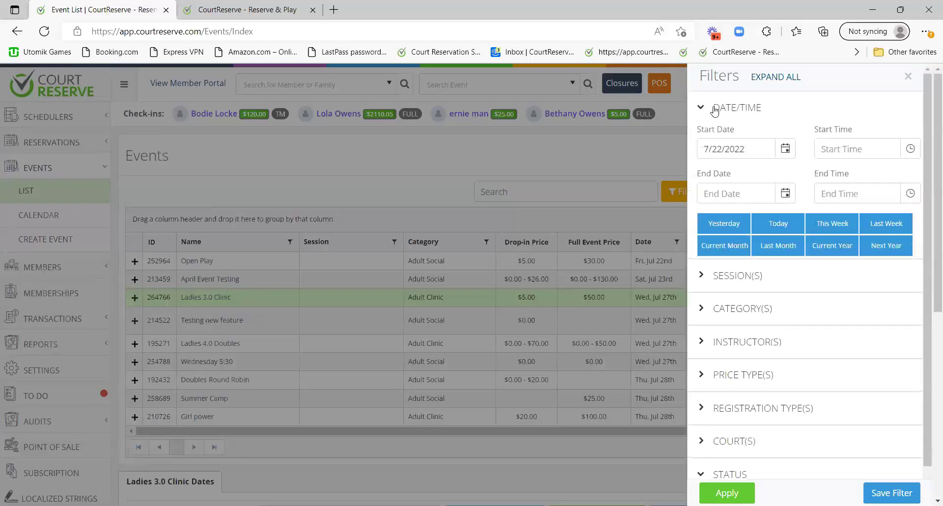
{"action": "left_click", "coordinate": [785, 148]}
{"action": "left_click", "coordinate": [710, 172]}
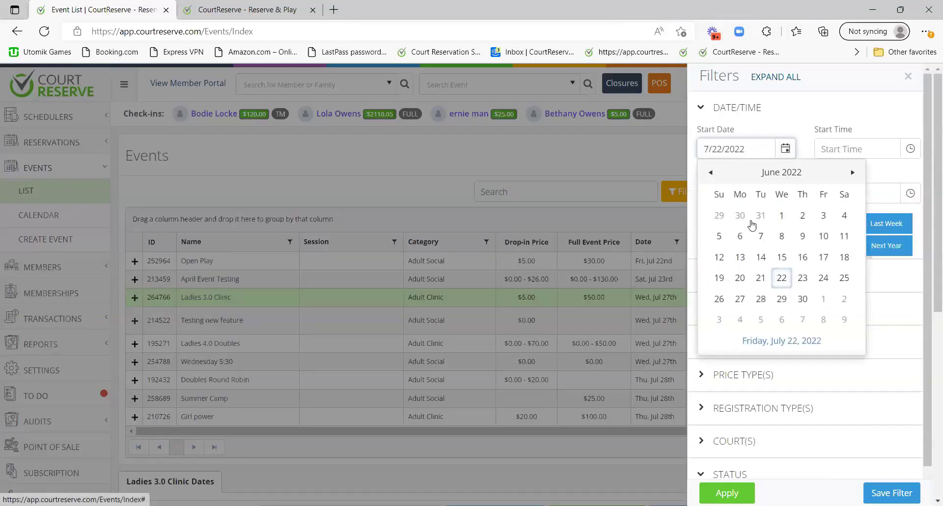
{"action": "left_click", "coordinate": [789, 123]}
{"action": "scroll", "coordinate": [757, 167], "scroll_direction": "down", "scroll_amount": 1}
{"action": "scroll", "coordinate": [756, 167], "scroll_direction": "up", "scroll_amount": 1}
{"action": "left_click", "coordinate": [744, 110]}
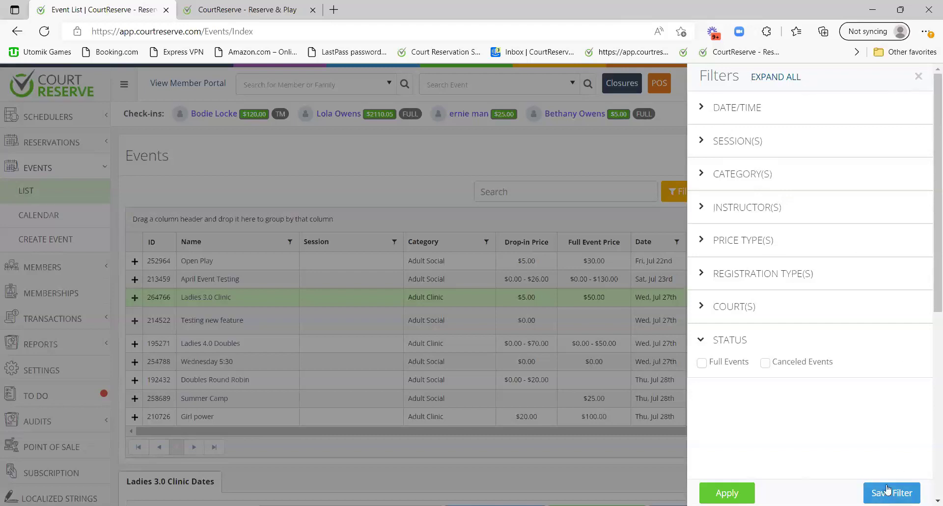
{"action": "left_click", "coordinate": [917, 76]}
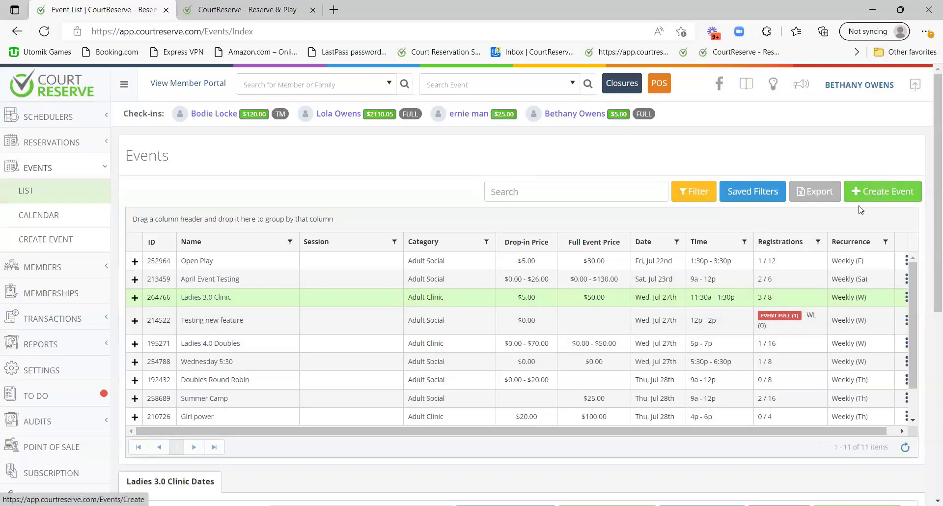
Start a copy of the Open Play event and set its event date to 9/1/2022
{"action": "scroll", "coordinate": [385, 432], "scroll_direction": "right", "scroll_amount": 1}
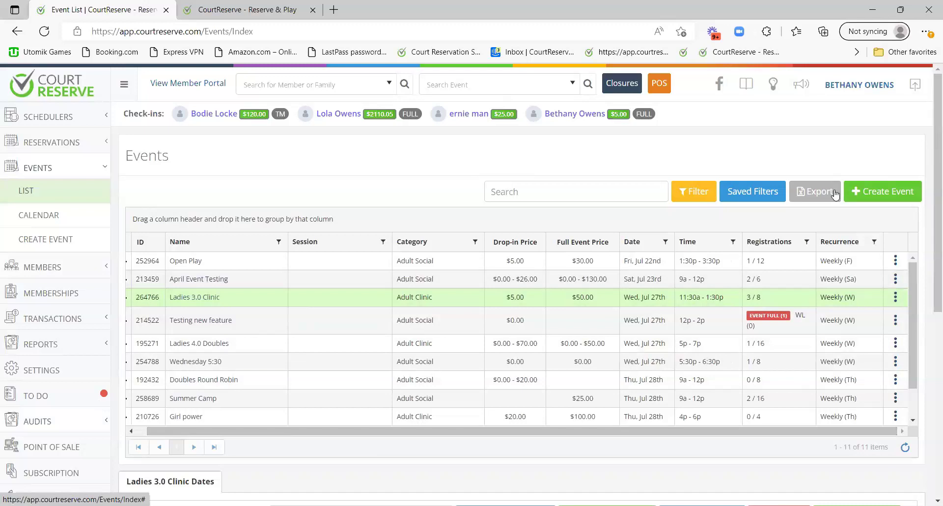
{"action": "left_click", "coordinate": [895, 260]}
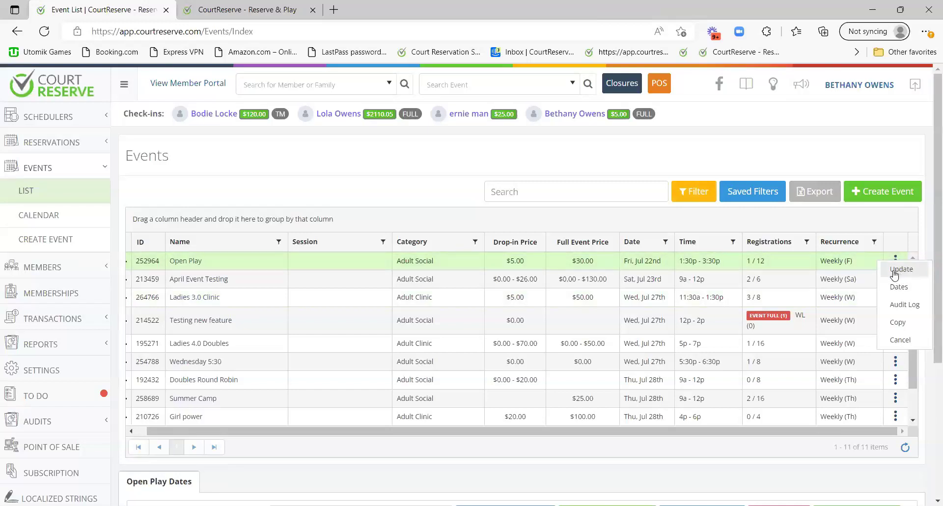
{"action": "left_click", "coordinate": [906, 323]}
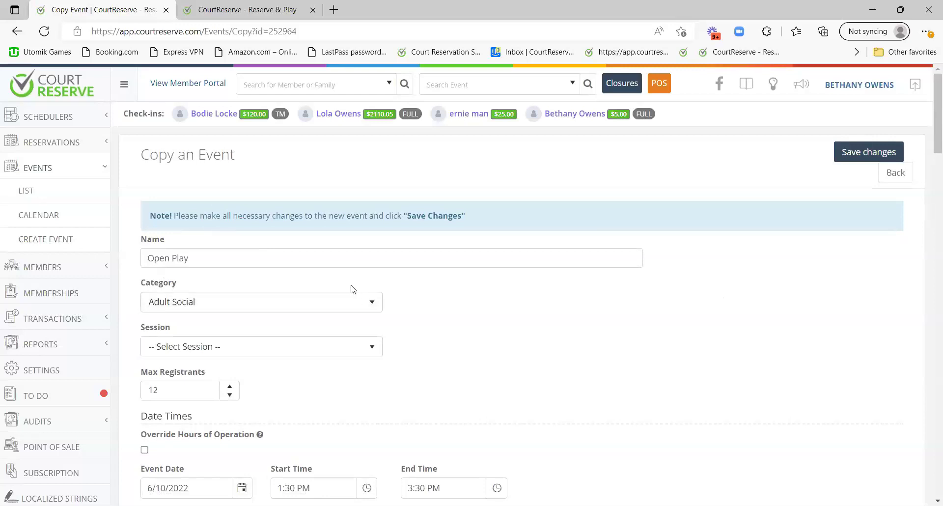
{"action": "scroll", "coordinate": [325, 311], "scroll_direction": "down", "scroll_amount": 4}
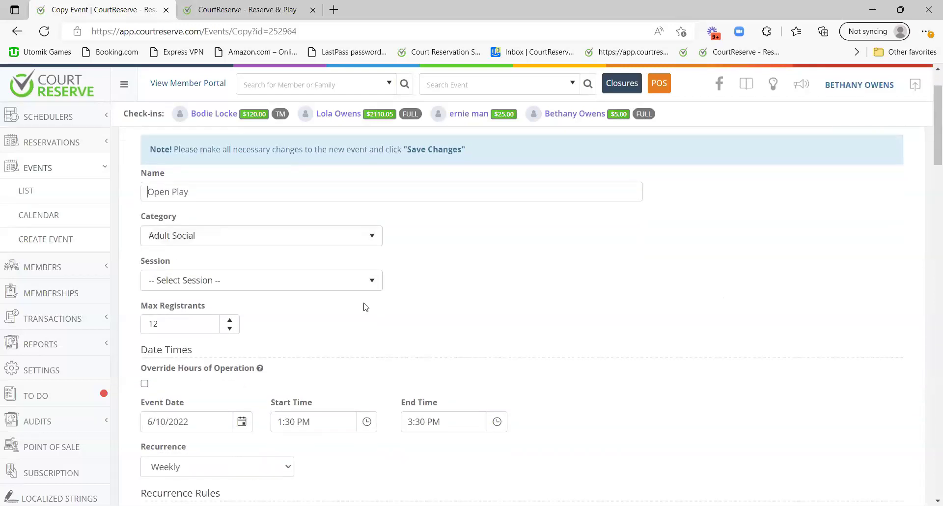
{"action": "left_click", "coordinate": [242, 288]}
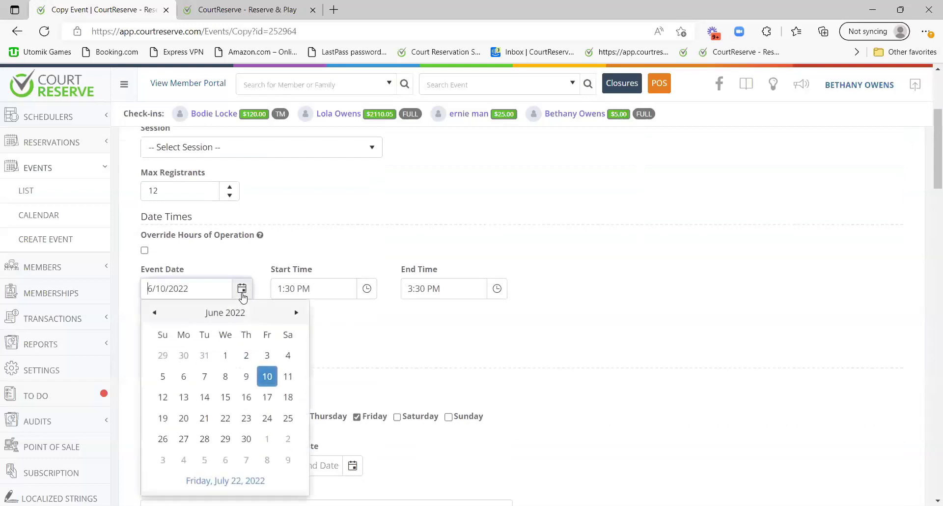
{"action": "left_click", "coordinate": [295, 313]}
{"action": "left_click", "coordinate": [295, 313]}
{"action": "left_click", "coordinate": [295, 312]}
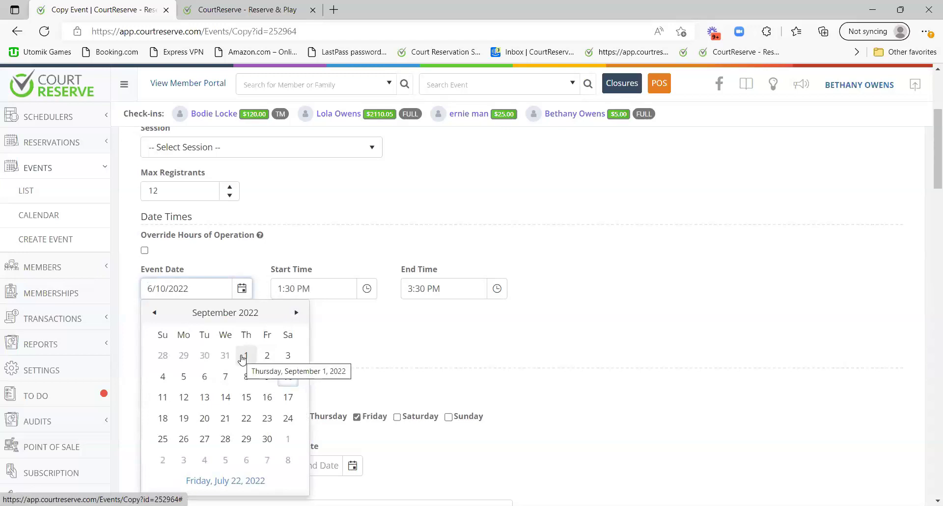
{"action": "left_click", "coordinate": [243, 358]}
Review the event copy's recurrence, courts and membership prices, and return to the events list without saving
{"action": "scroll", "coordinate": [75, 222], "scroll_direction": "down", "scroll_amount": 1}
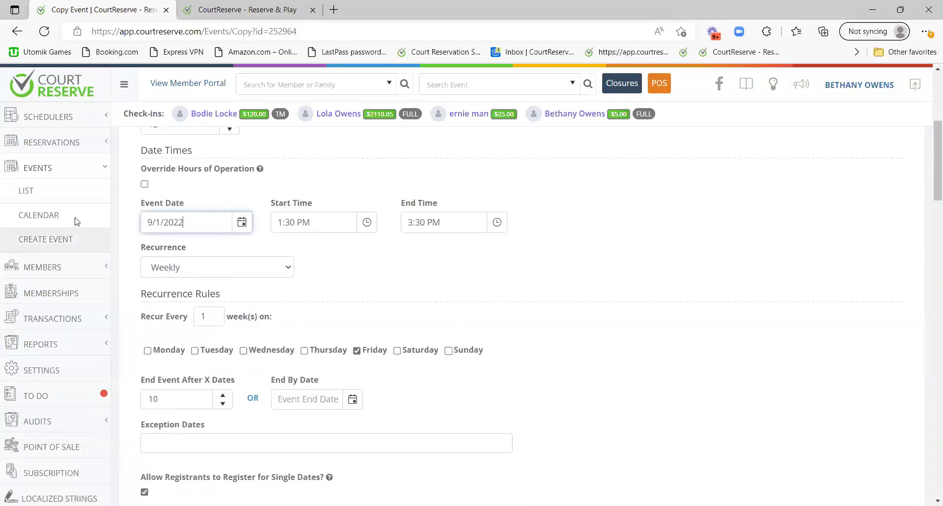
{"action": "scroll", "coordinate": [255, 333], "scroll_direction": "down", "scroll_amount": 15}
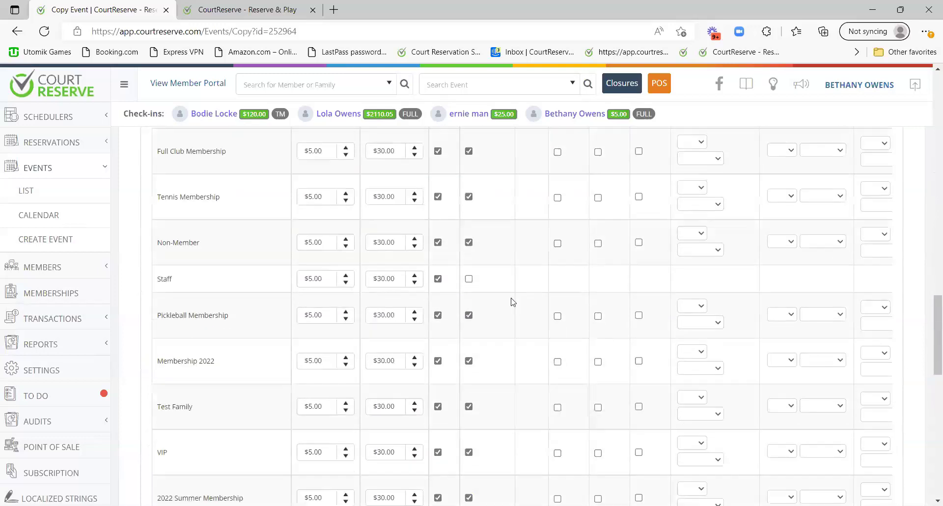
{"action": "scroll", "coordinate": [914, 451], "scroll_direction": "down", "scroll_amount": 2}
{"action": "scroll", "coordinate": [634, 392], "scroll_direction": "up", "scroll_amount": 15}
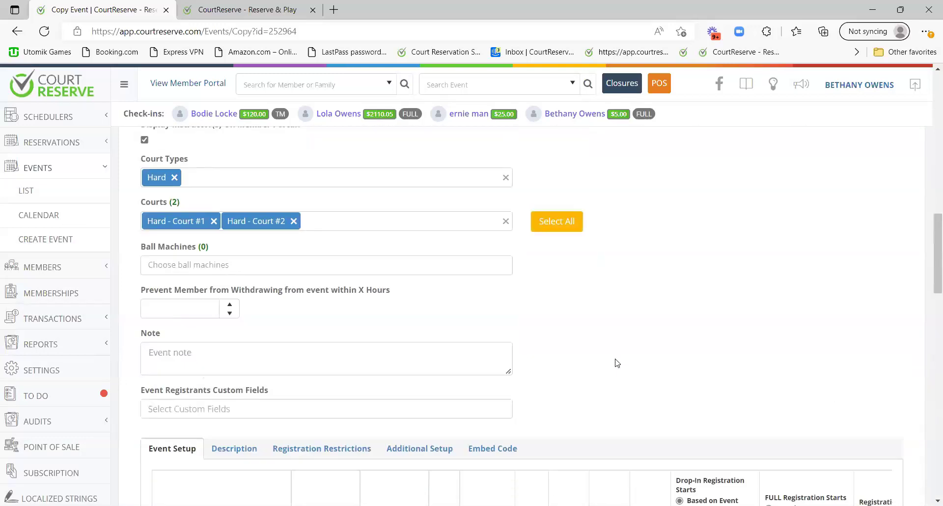
{"action": "scroll", "coordinate": [582, 350], "scroll_direction": "up", "scroll_amount": 4}
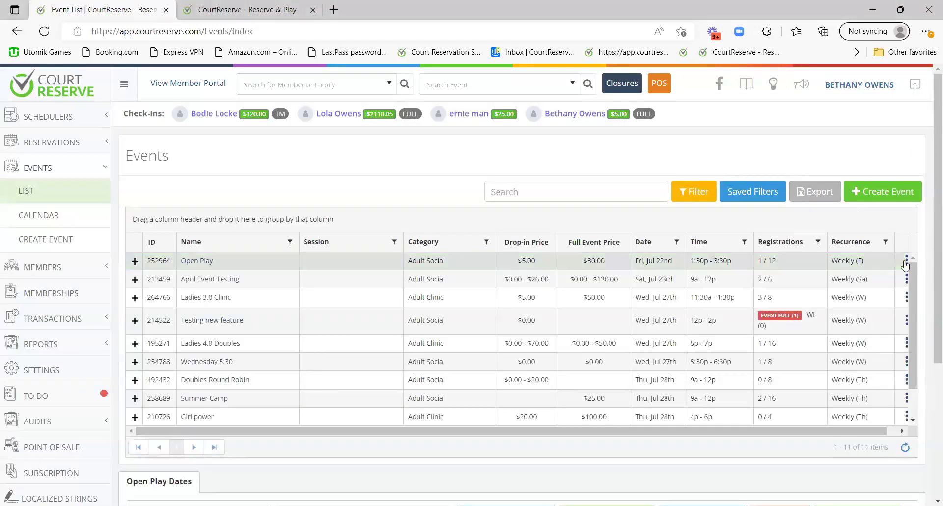
View the actions available for the Open Play event and dismiss them
{"action": "left_click", "coordinate": [906, 259]}
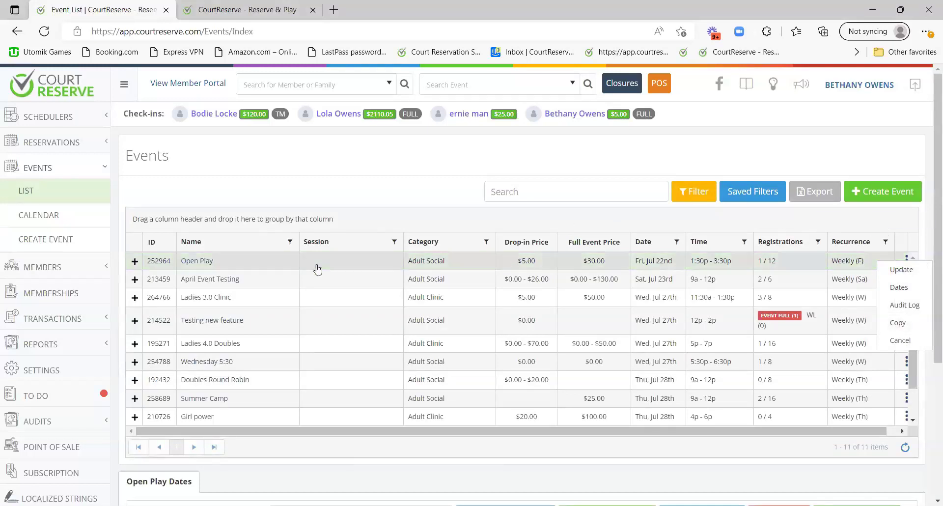
{"action": "left_click", "coordinate": [373, 182]}
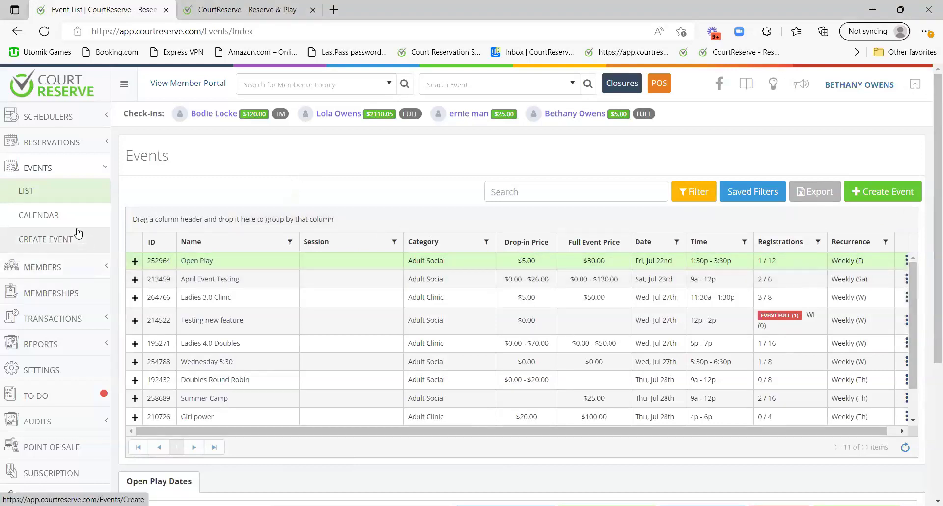
Browse the events calendar for July 2022 by month and switch it to the day view
{"action": "left_click", "coordinate": [47, 218]}
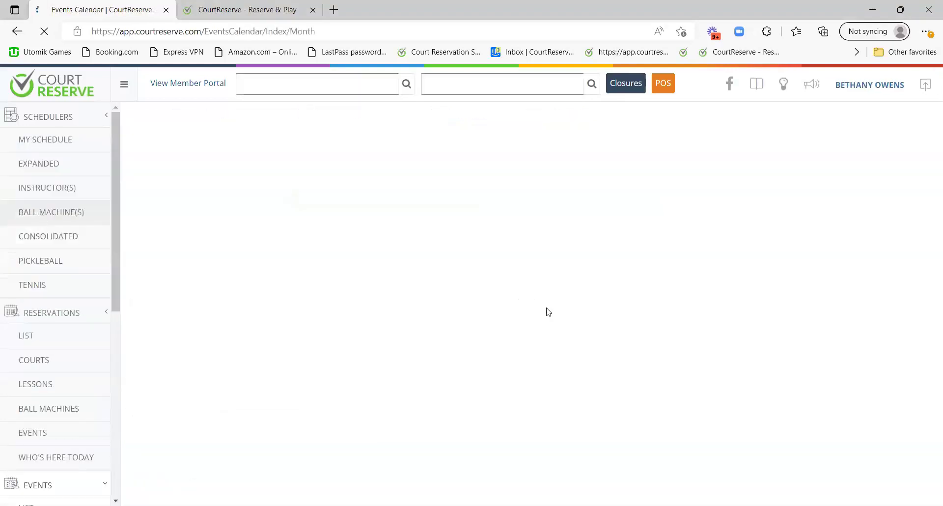
{"action": "scroll", "coordinate": [591, 223], "scroll_direction": "down", "scroll_amount": 1}
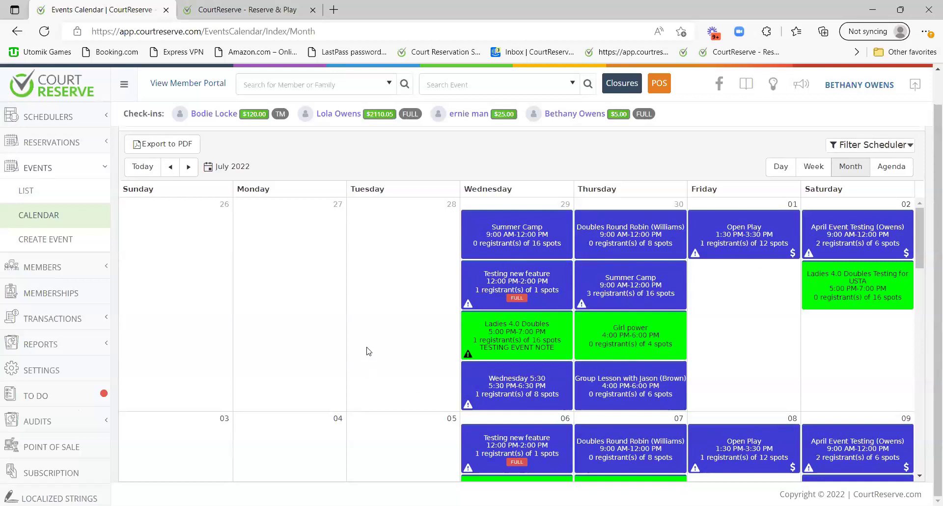
{"action": "scroll", "coordinate": [539, 266], "scroll_direction": "down", "scroll_amount": 4}
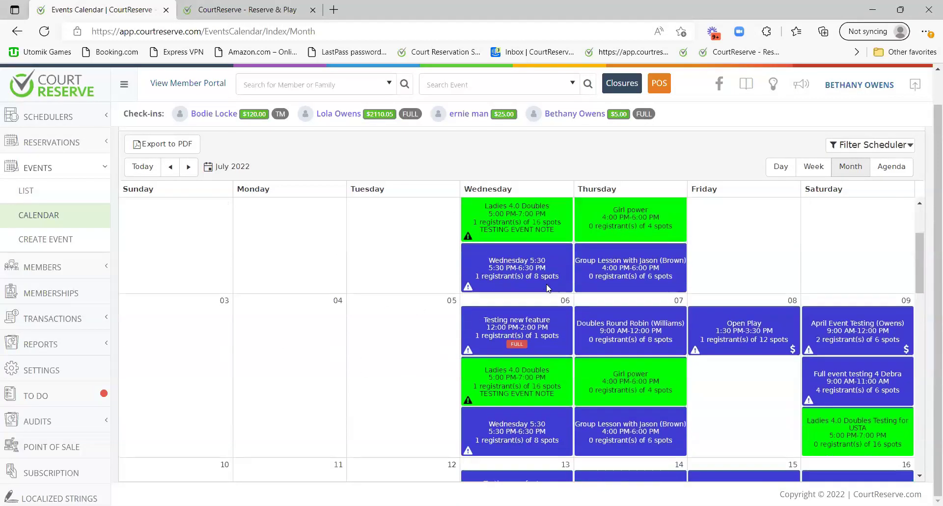
{"action": "scroll", "coordinate": [839, 275], "scroll_direction": "up", "scroll_amount": 4}
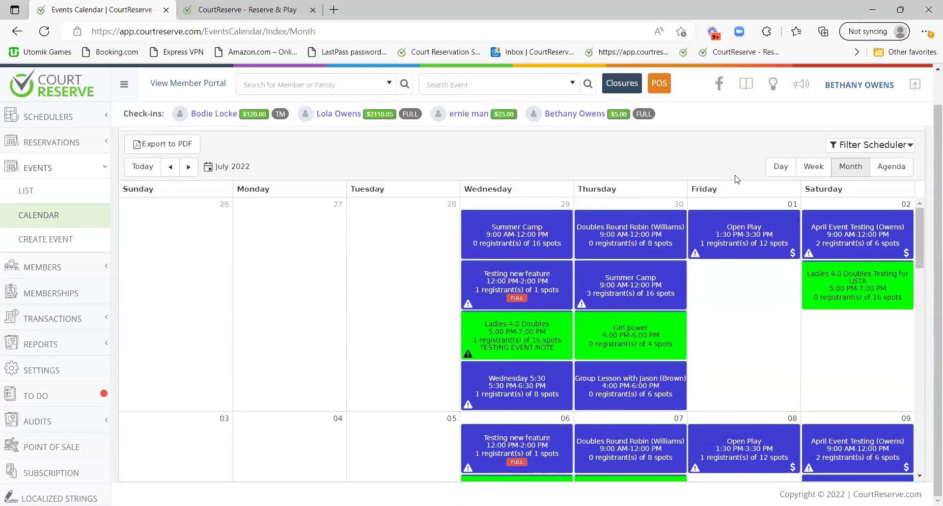
{"action": "left_click", "coordinate": [782, 167]}
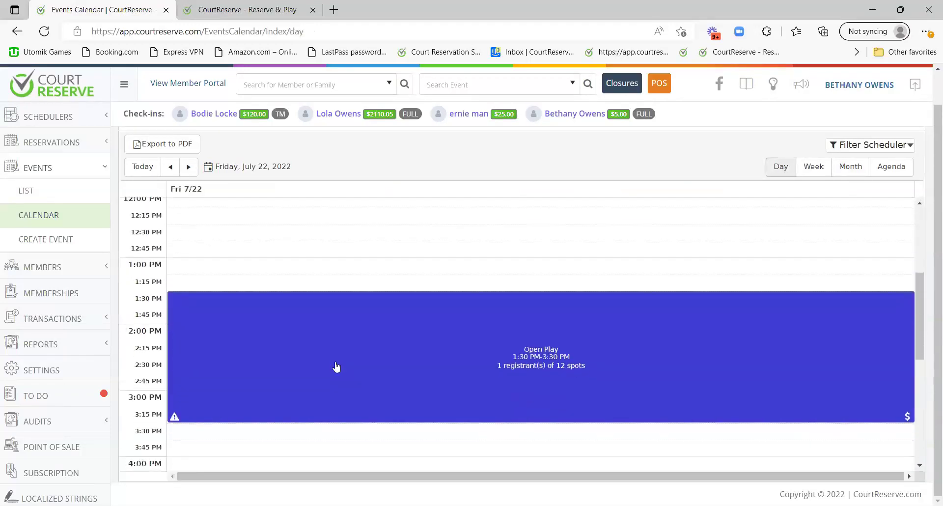
Compare the events calendar in the week, month and agenda views, and return to the month view
{"action": "left_click", "coordinate": [813, 167]}
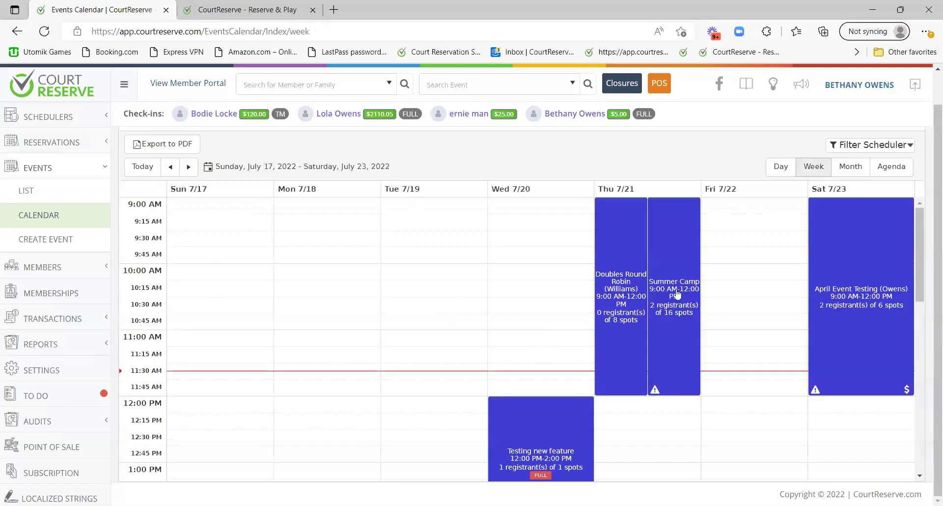
{"action": "left_click", "coordinate": [850, 167]}
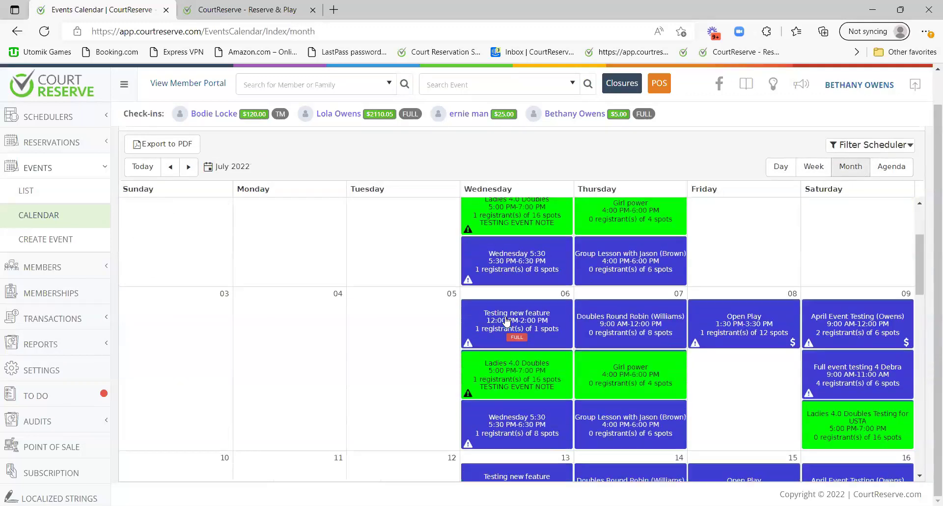
{"action": "left_click", "coordinate": [891, 167]}
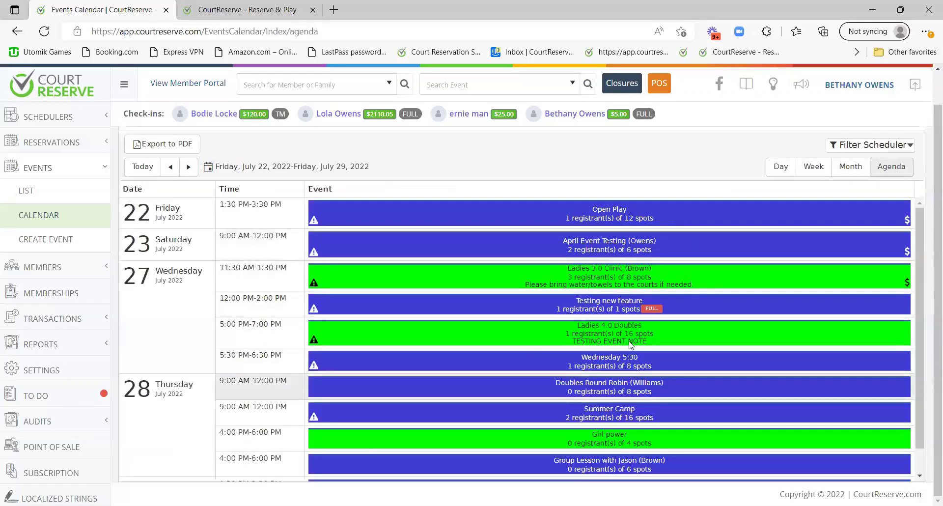
{"action": "left_click", "coordinate": [850, 167]}
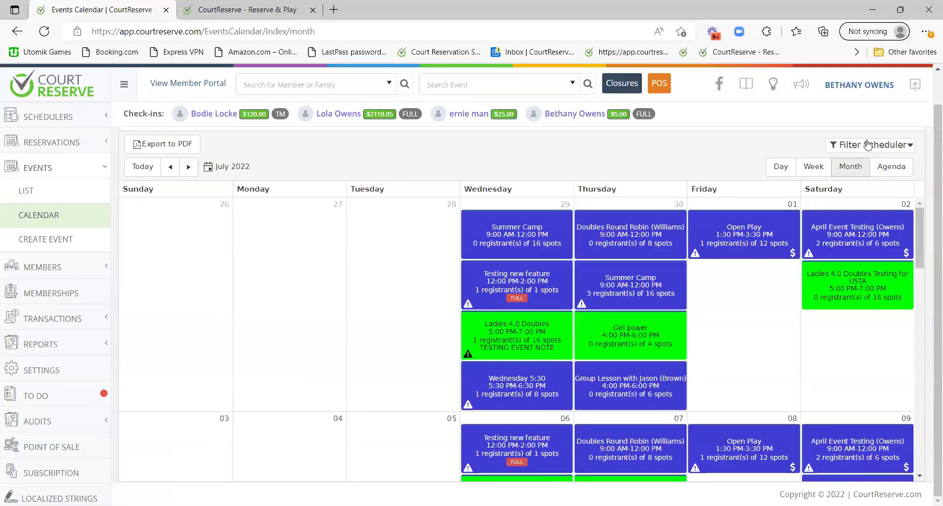
Filter the events calendar by the Adult Clinic category, remove that filter, and briefly toggle the Round Robin category
{"action": "left_click", "coordinate": [866, 145]}
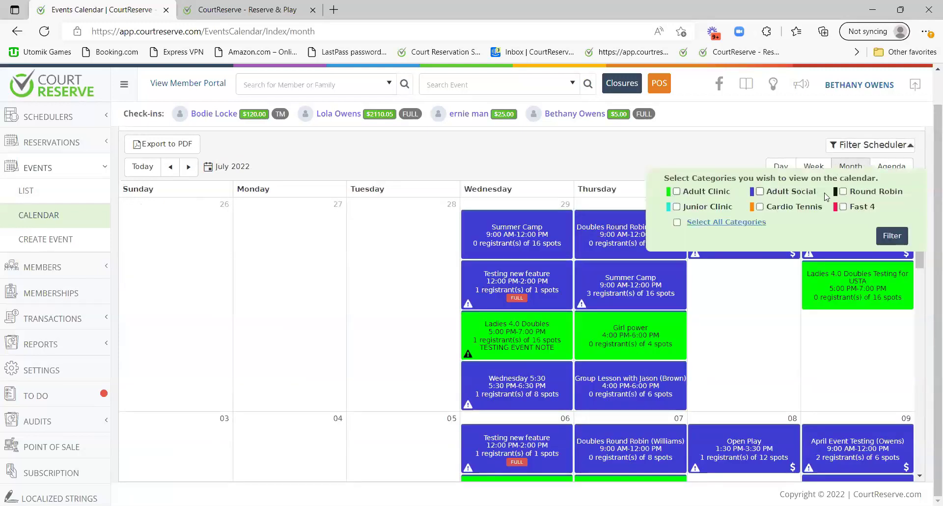
{"action": "left_click", "coordinate": [716, 196]}
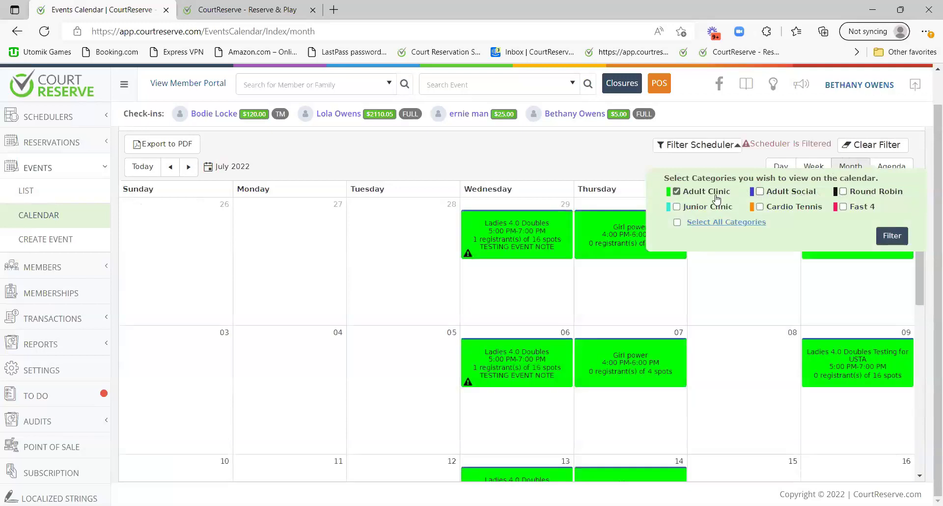
{"action": "left_click", "coordinate": [713, 196]}
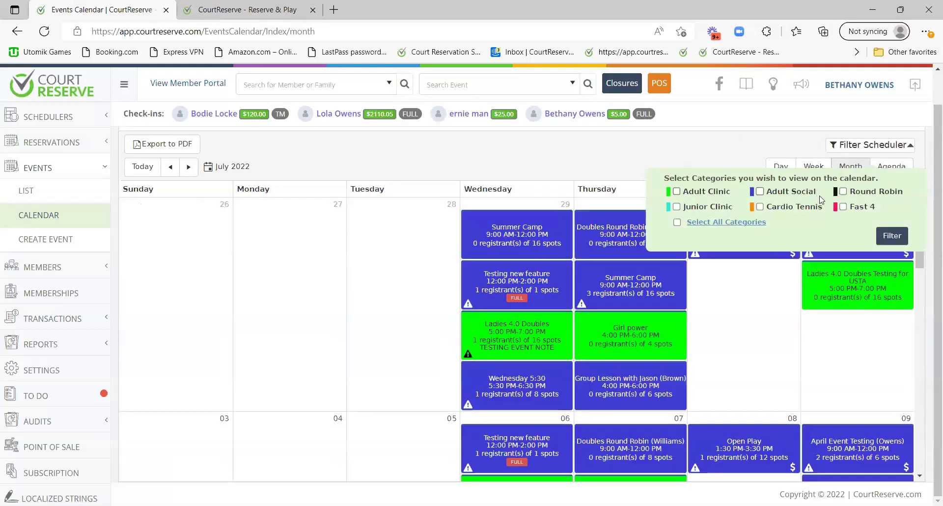
{"action": "left_click", "coordinate": [857, 196]}
{"action": "left_click", "coordinate": [857, 196]}
{"action": "left_click", "coordinate": [638, 148]}
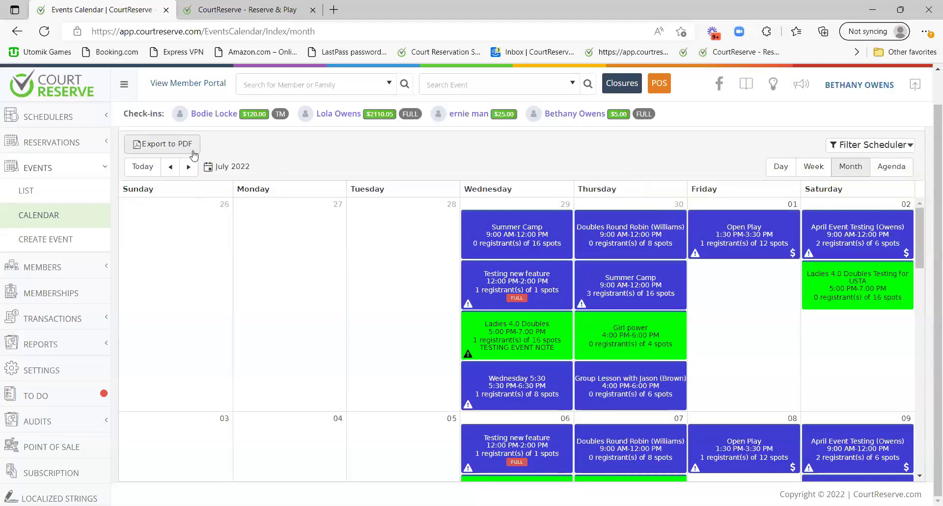
Open the June 29 Summer Camp occurrence for editing and set its Max Registrants Override to 18
{"action": "left_click", "coordinate": [517, 228]}
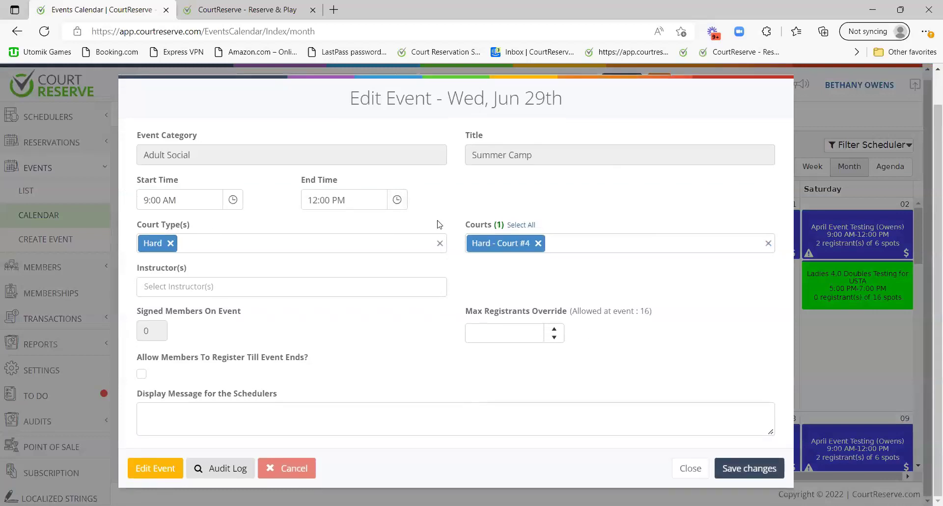
{"action": "triple_click", "coordinate": [526, 104]}
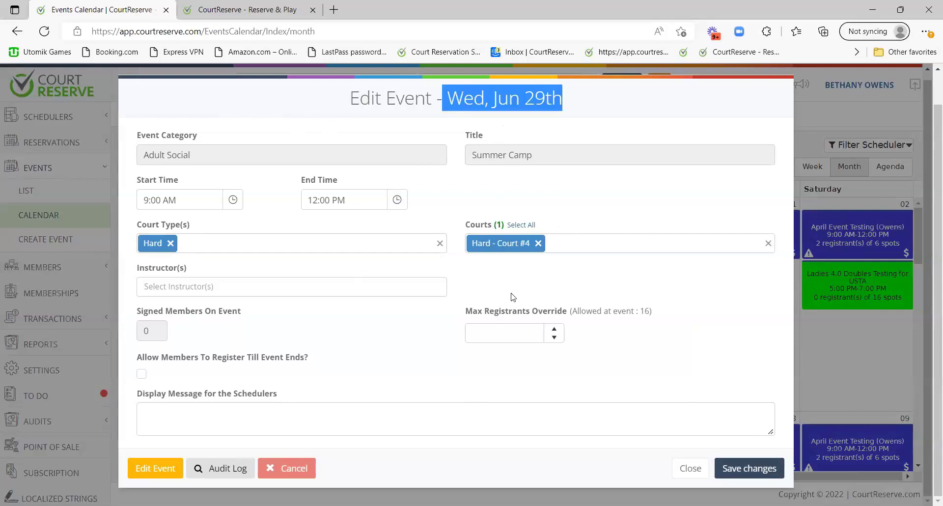
{"action": "left_click_drag", "start_coordinate": [464, 315], "coordinate": [567, 311]}
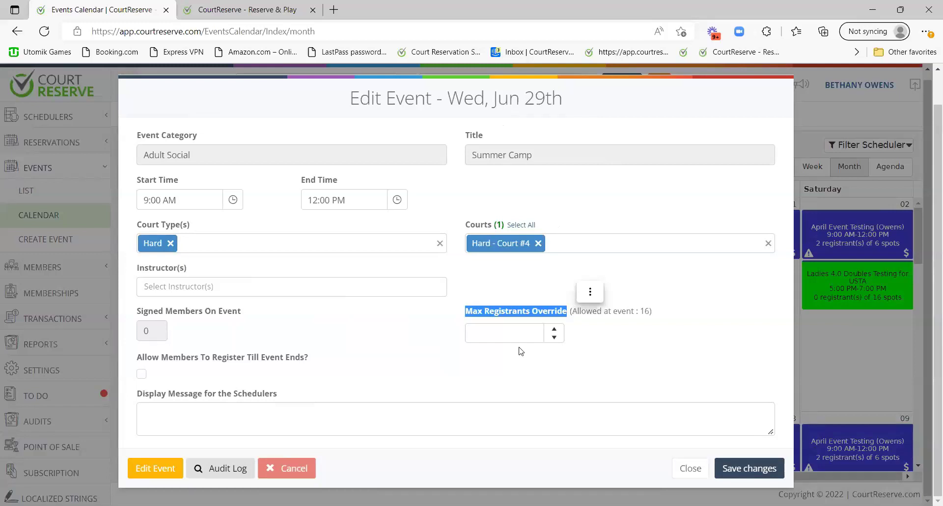
{"action": "left_click", "coordinate": [506, 333]}
{"action": "left_click", "coordinate": [626, 349]}
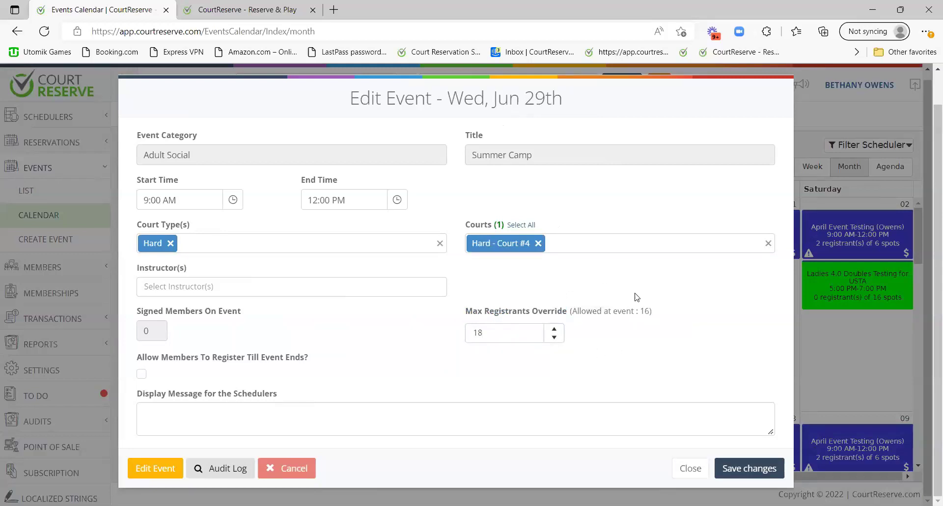
Clear the Max Registrants Override for the June 29 Summer Camp and close the event without saving
{"action": "double_click", "coordinate": [476, 333]}
{"action": "key", "text": "BackSpace"}
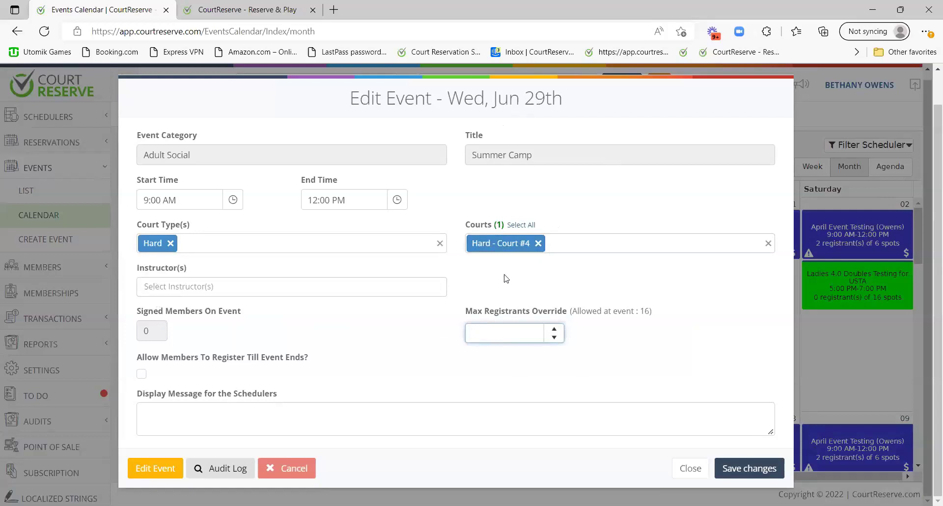
{"action": "left_click_drag", "start_coordinate": [455, 97], "coordinate": [569, 96]}
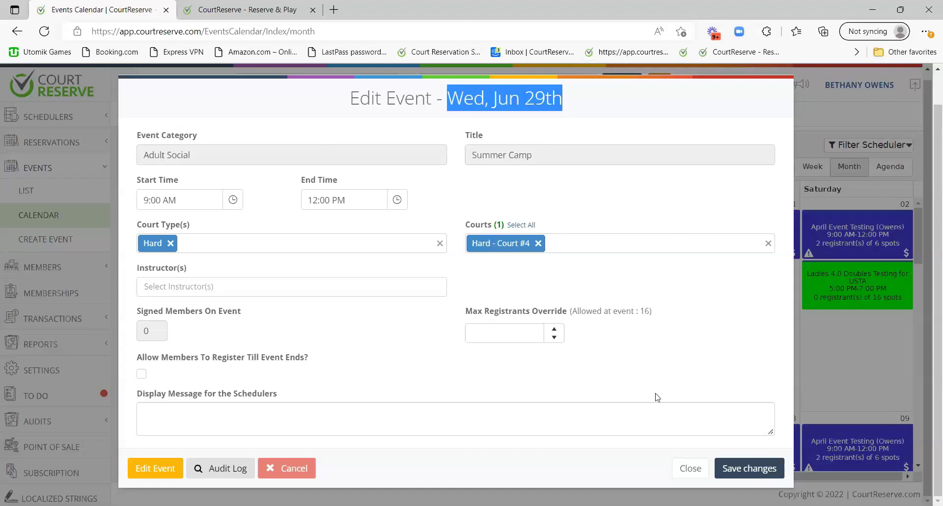
{"action": "left_click", "coordinate": [647, 365]}
{"action": "left_click", "coordinate": [690, 468]}
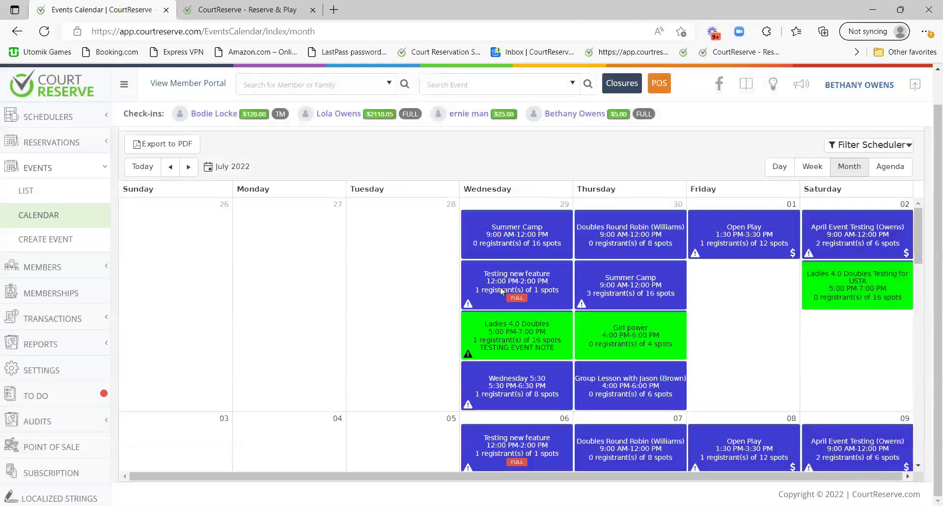
View the registrants of the June 29 Testing new feature event and close the list
{"action": "left_click", "coordinate": [501, 290]}
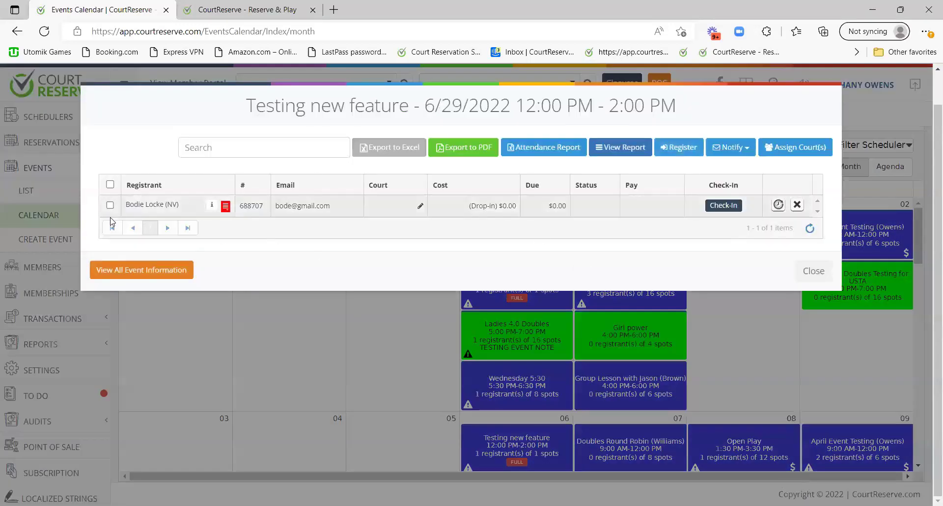
{"action": "left_click", "coordinate": [811, 271]}
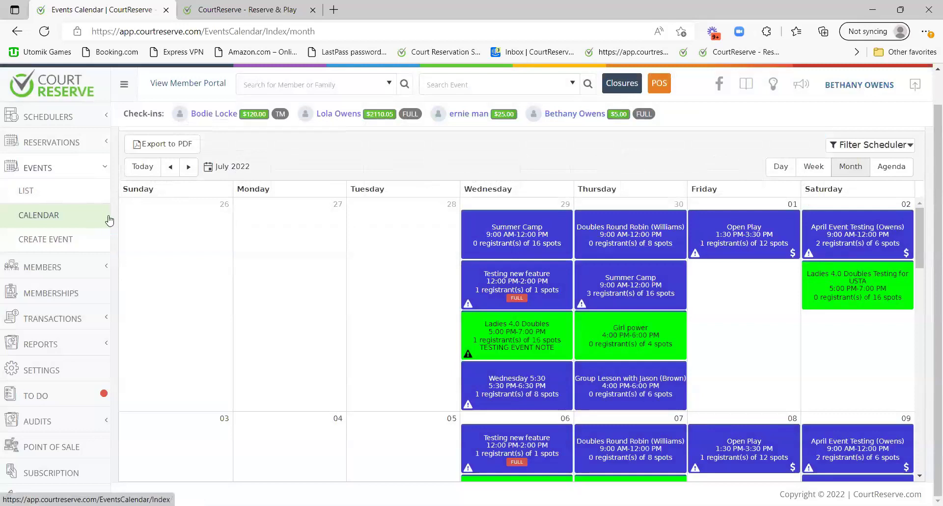
Move the events calendar back to January 2022 and look through that month's past events
{"action": "left_click", "coordinate": [241, 167]}
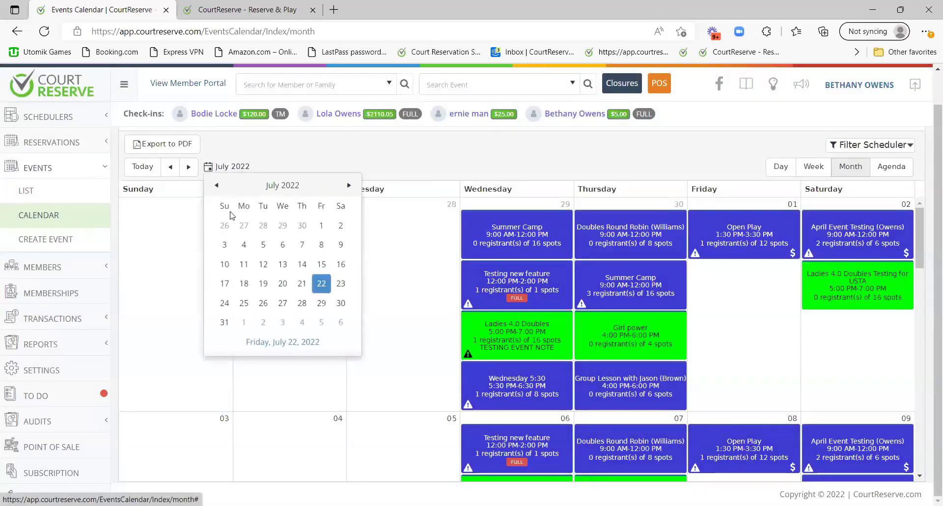
{"action": "left_click", "coordinate": [215, 185]}
{"action": "left_click", "coordinate": [216, 186]}
{"action": "left_click", "coordinate": [216, 186]}
{"action": "left_click", "coordinate": [216, 186]}
{"action": "left_click", "coordinate": [216, 186]}
{"action": "left_click", "coordinate": [216, 185]}
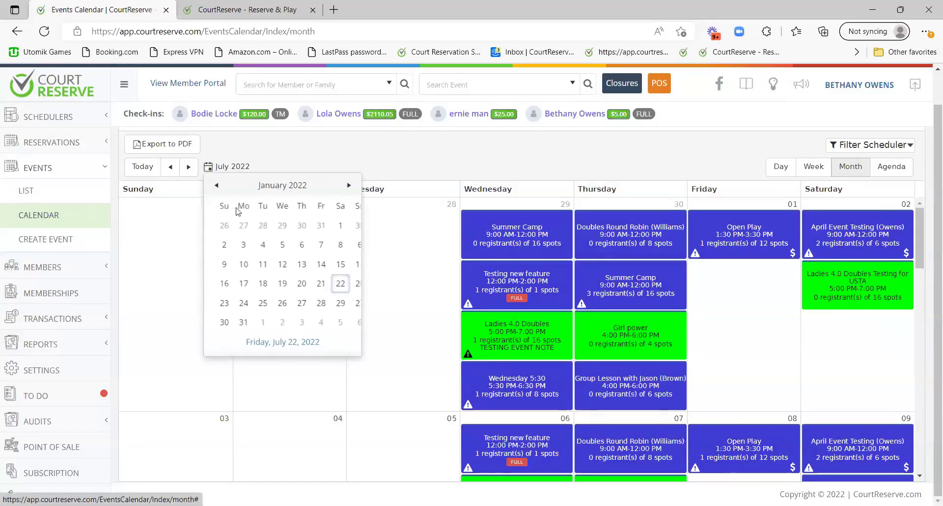
{"action": "left_click", "coordinate": [340, 226]}
{"action": "scroll", "coordinate": [590, 242], "scroll_direction": "down", "scroll_amount": 2}
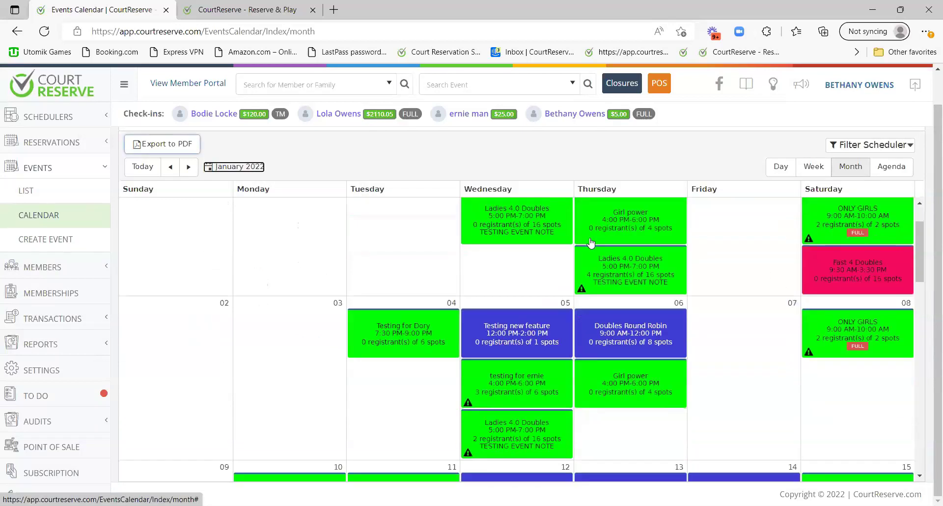
{"action": "scroll", "coordinate": [591, 242], "scroll_direction": "down", "scroll_amount": 1}
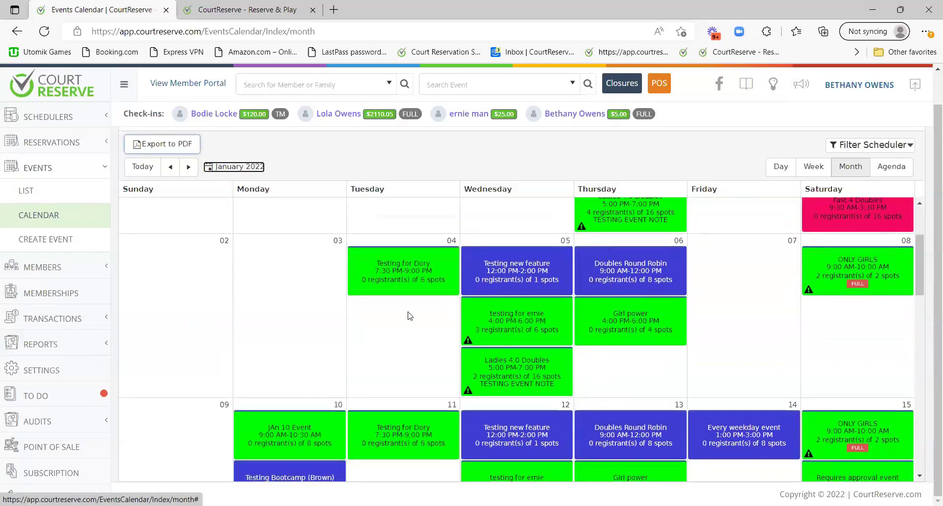
{"action": "scroll", "coordinate": [410, 316], "scroll_direction": "down", "scroll_amount": 3}
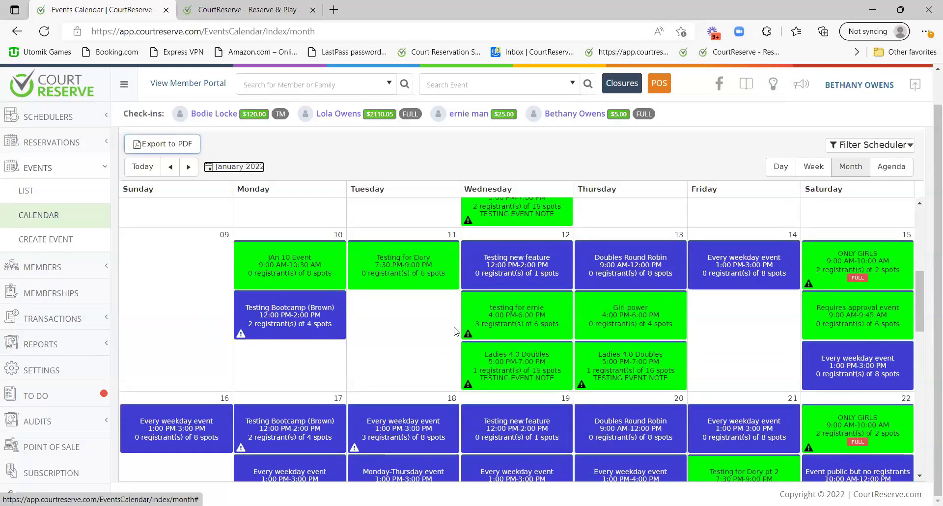
{"action": "scroll", "coordinate": [295, 317], "scroll_direction": "up", "scroll_amount": 1}
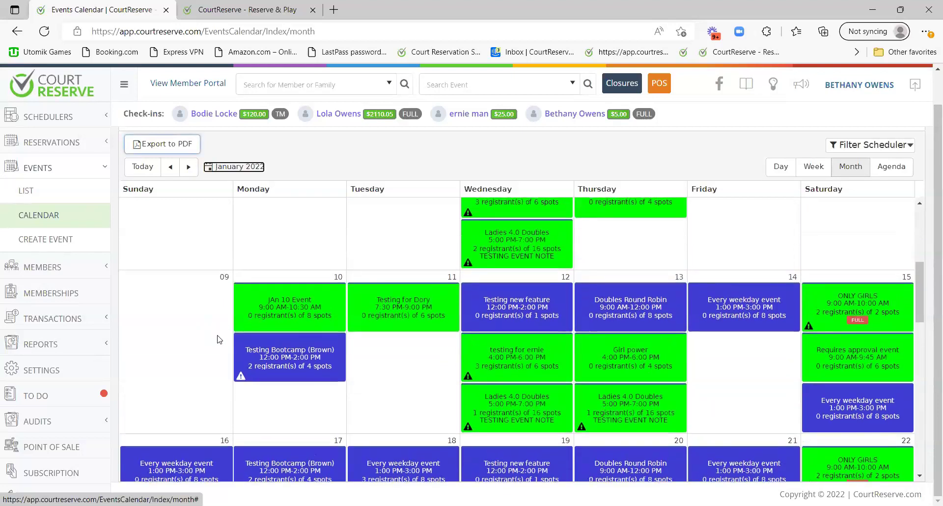
Open the January 10 Testing Bootcamp occurrence, review its editing options, and close it without saving
{"action": "left_click", "coordinate": [297, 351]}
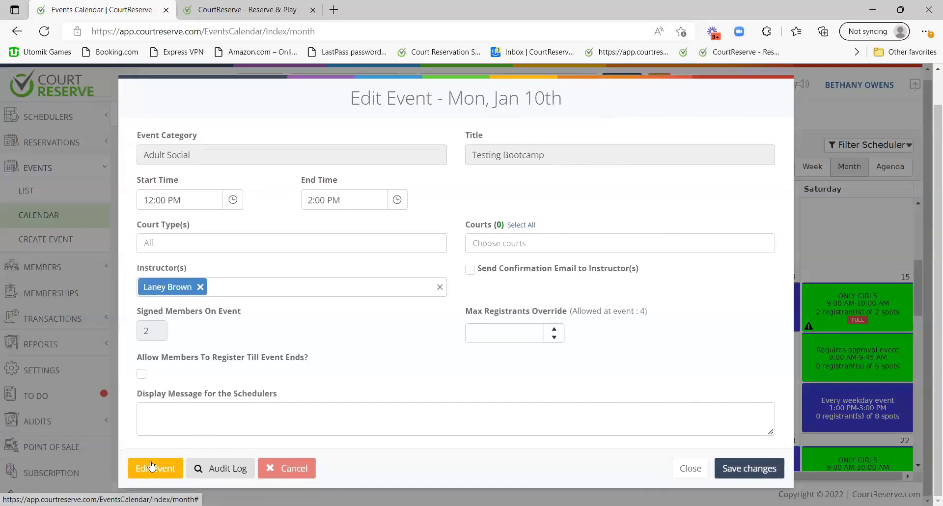
{"action": "left_click", "coordinate": [234, 475]}
{"action": "left_click", "coordinate": [788, 486]}
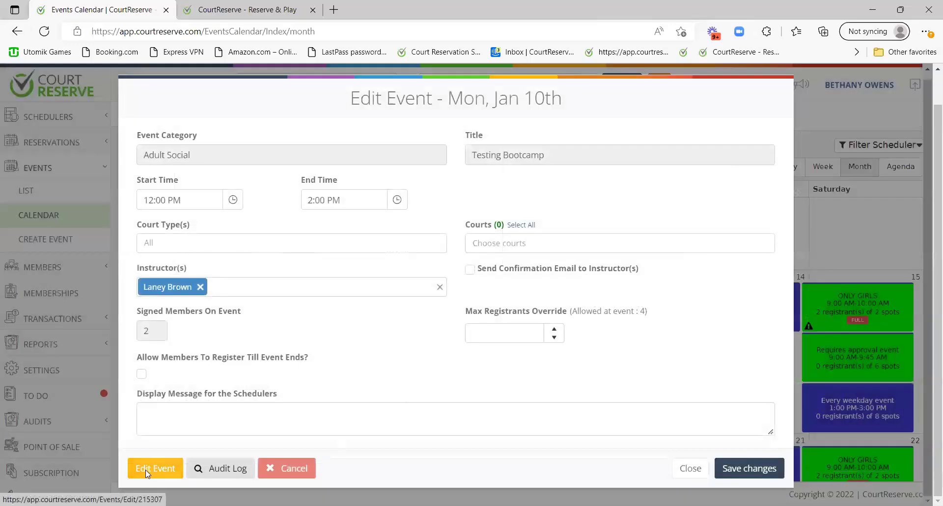
{"action": "left_click", "coordinate": [688, 468]}
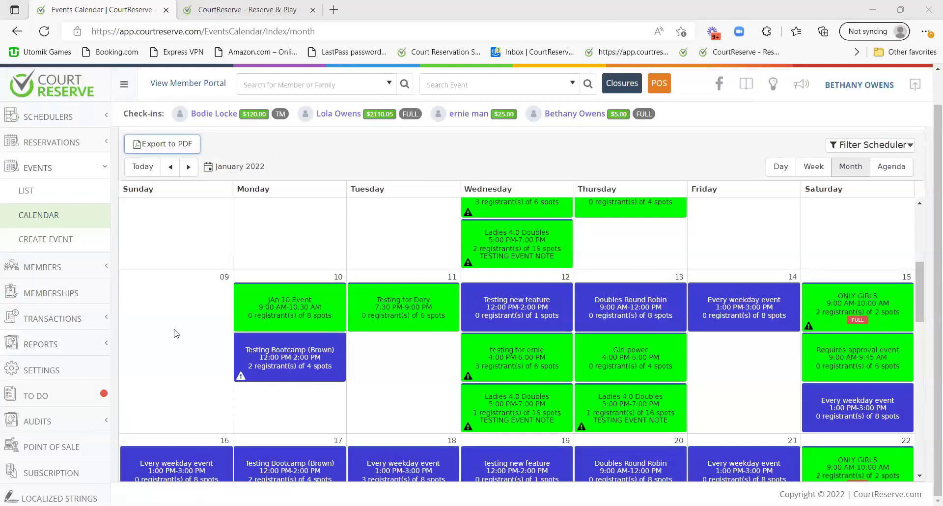
Open the Expanded court scheduler and display Wednesday, July 27, 2022
{"action": "left_click", "coordinate": [91, 118]}
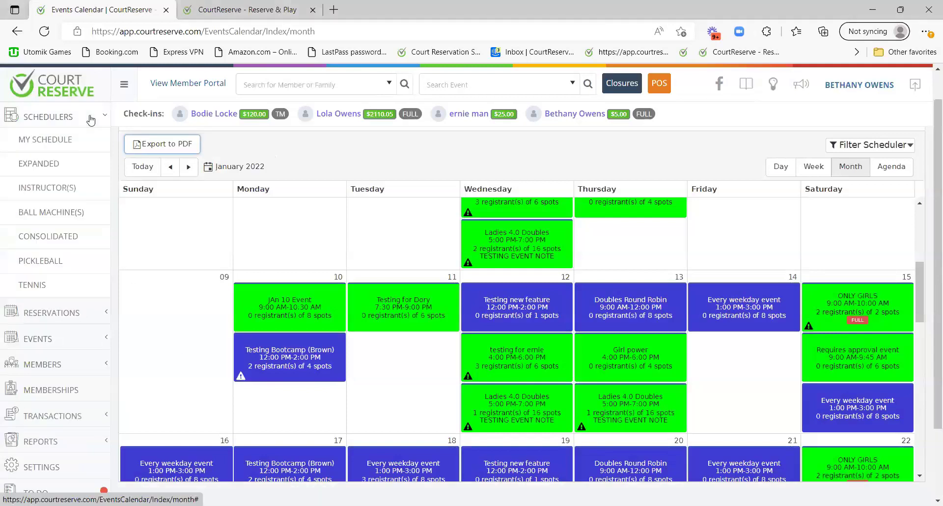
{"action": "left_click", "coordinate": [49, 165]}
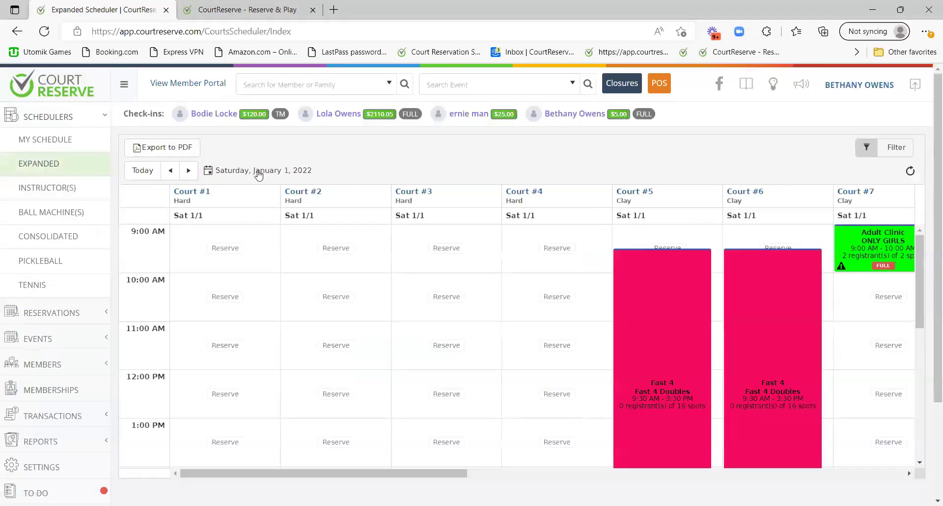
{"action": "left_click", "coordinate": [278, 172]}
{"action": "left_click", "coordinate": [349, 190]}
{"action": "left_click", "coordinate": [349, 191]}
{"action": "left_click", "coordinate": [348, 190]}
{"action": "left_click", "coordinate": [349, 190]}
{"action": "left_click", "coordinate": [349, 190]}
{"action": "left_click", "coordinate": [348, 190]}
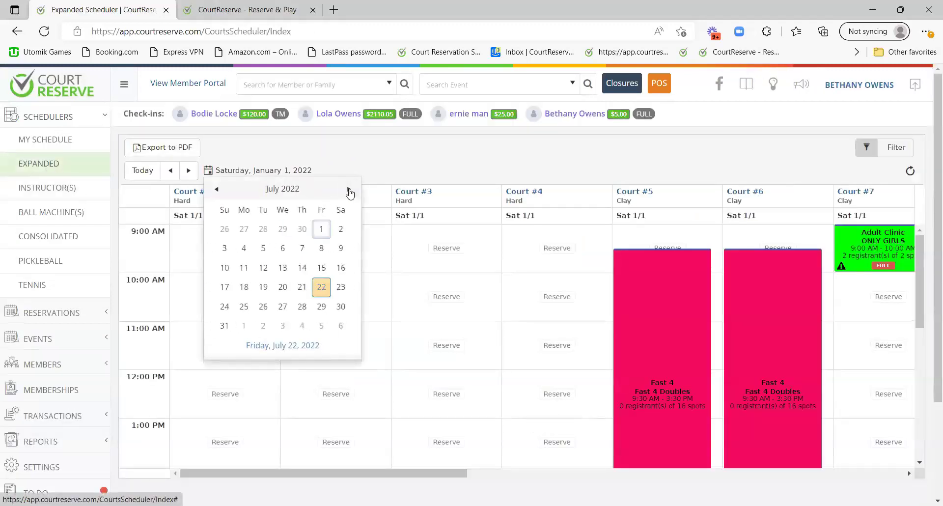
{"action": "left_click", "coordinate": [283, 306]}
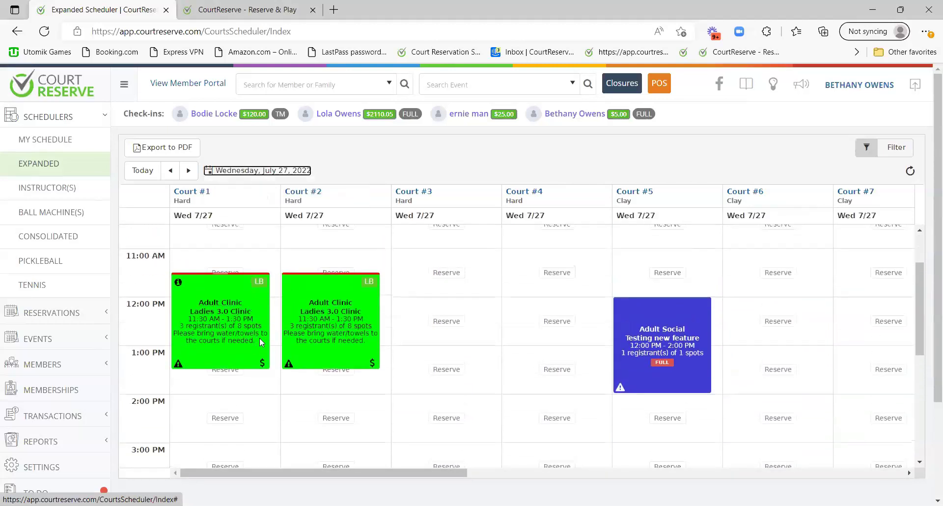
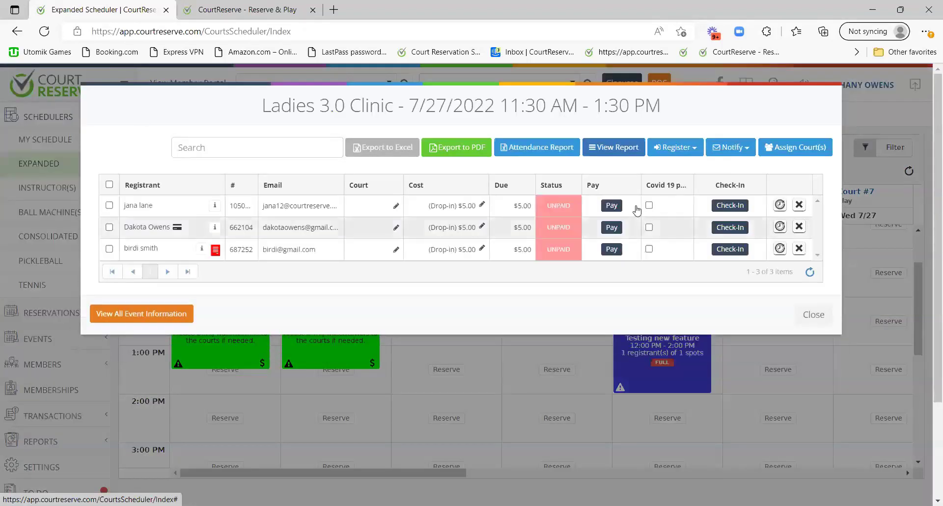
Close the Ladies 3.0 Clinic registrant list, reopen it from the Court #1 check-in warning, and close it again
{"action": "left_click", "coordinate": [812, 314]}
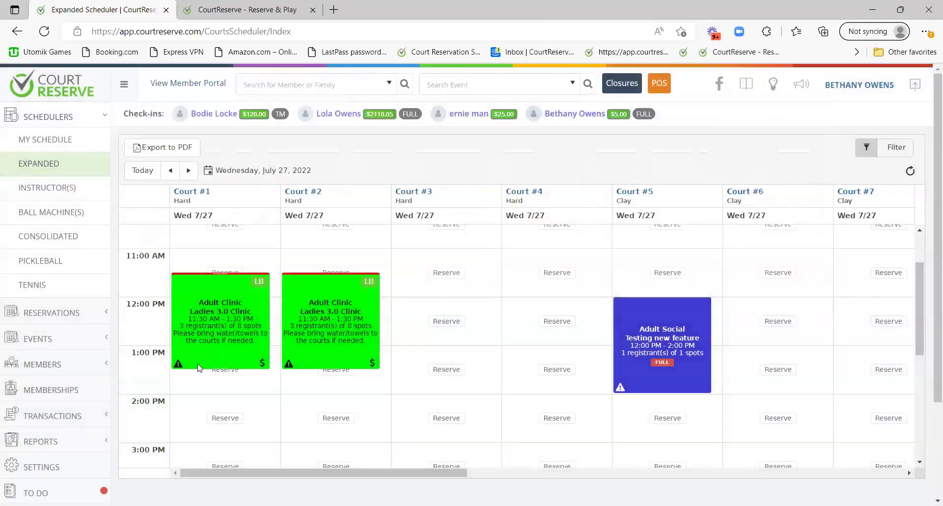
{"action": "mouse_move", "coordinate": [179, 366]}
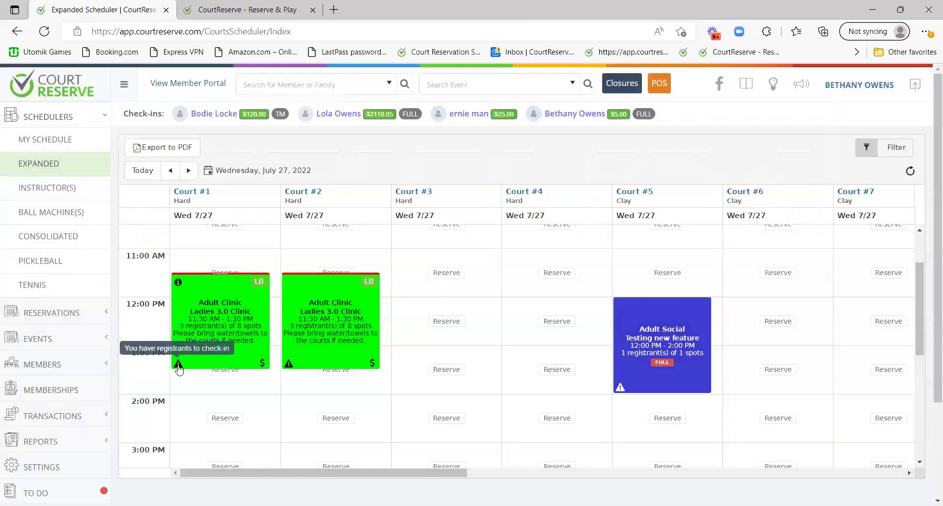
{"action": "left_click", "coordinate": [178, 366]}
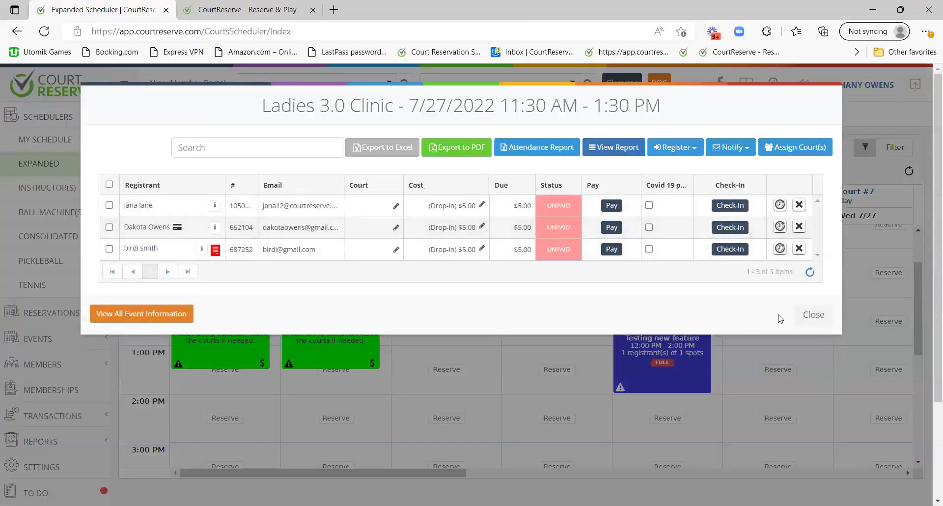
{"action": "left_click", "coordinate": [804, 320]}
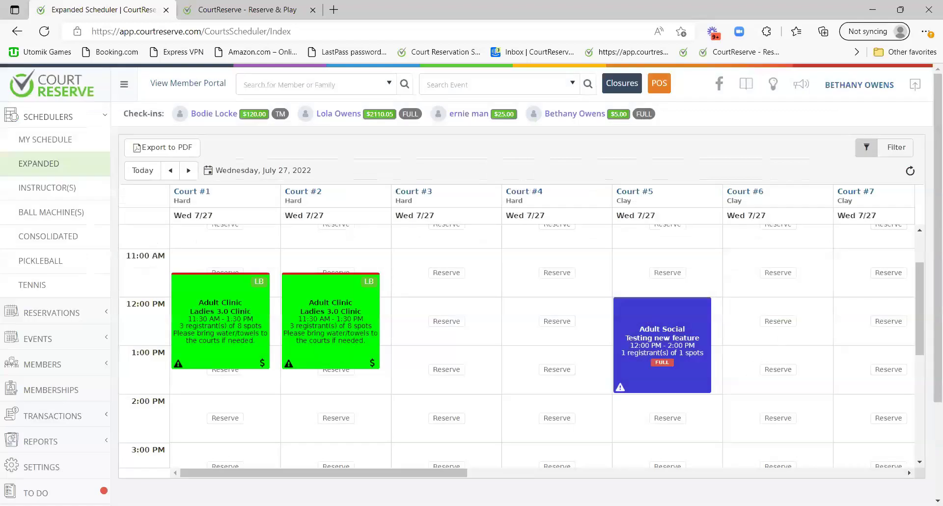
Open the member portal setup settings and locate the option that hides event dates more than X days out from the event list
{"action": "left_click", "coordinate": [178, 284]}
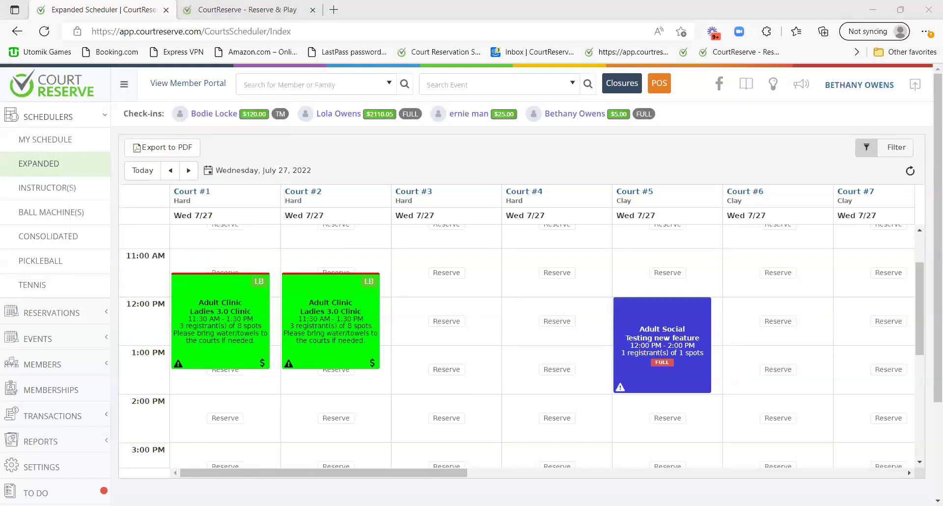
{"action": "left_click", "coordinate": [84, 119]}
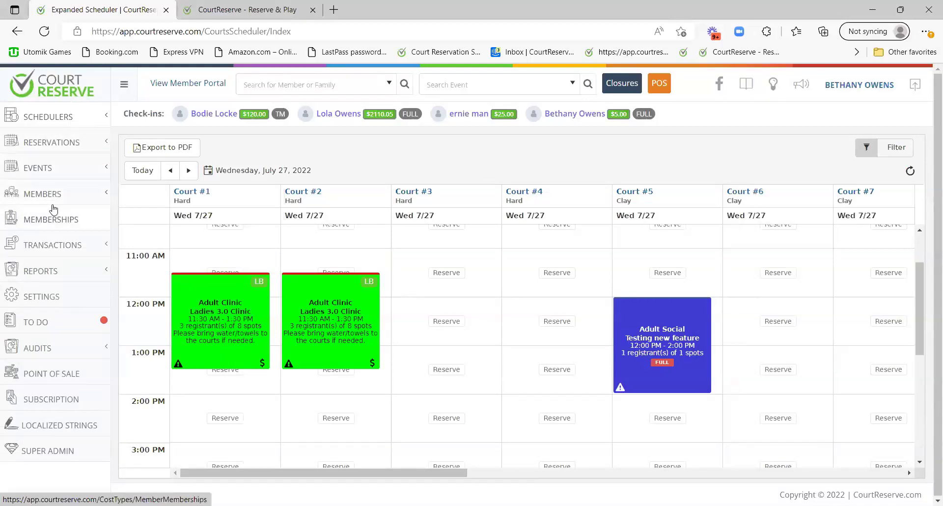
{"action": "left_click", "coordinate": [53, 296]}
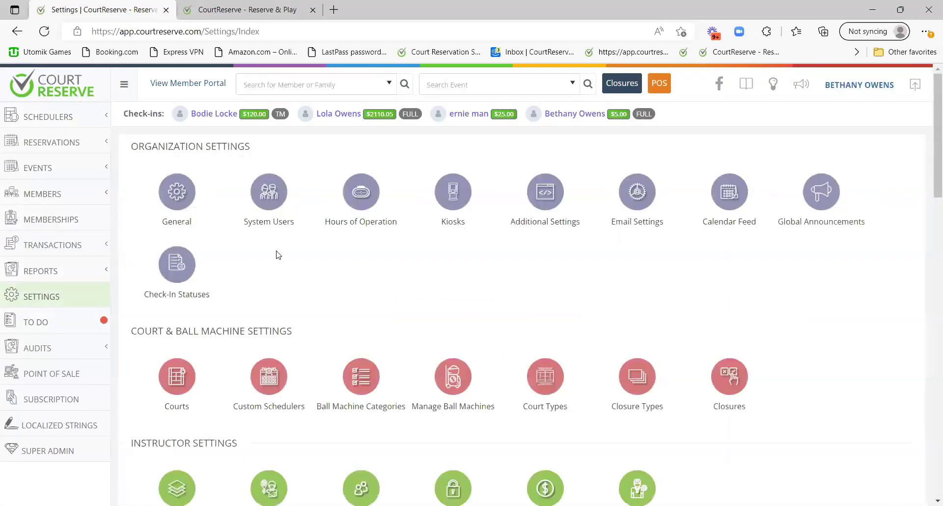
{"action": "scroll", "coordinate": [275, 256], "scroll_direction": "down", "scroll_amount": 15}
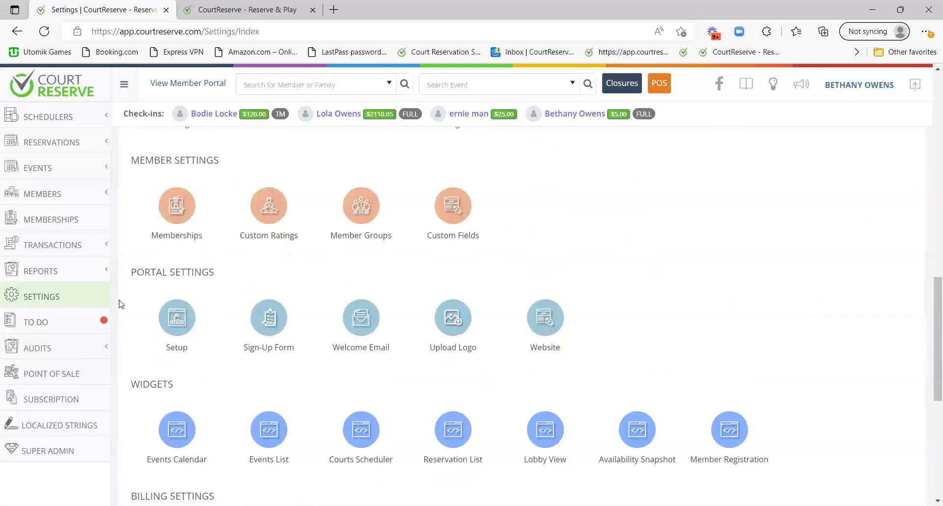
{"action": "left_click", "coordinate": [176, 314]}
{"action": "scroll", "coordinate": [313, 324], "scroll_direction": "down", "scroll_amount": 7}
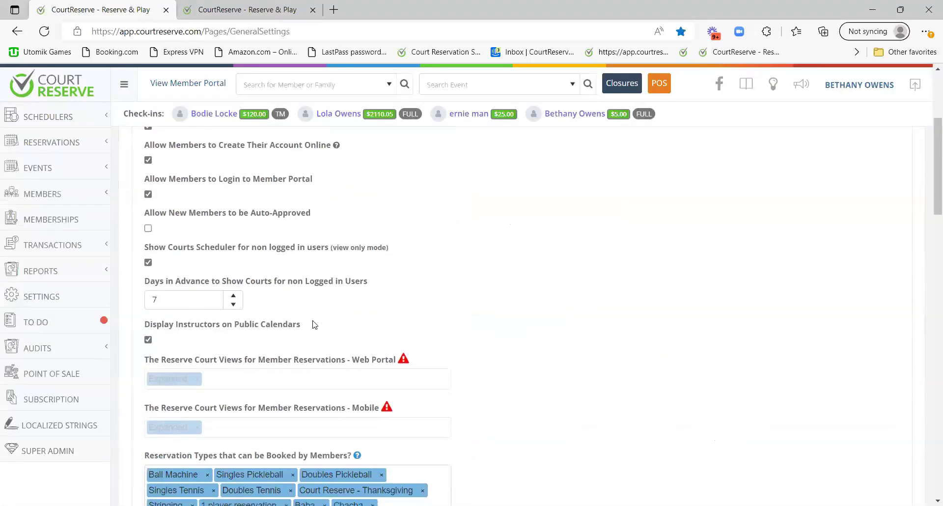
{"action": "left_click_drag", "start_coordinate": [141, 324], "coordinate": [442, 324]}
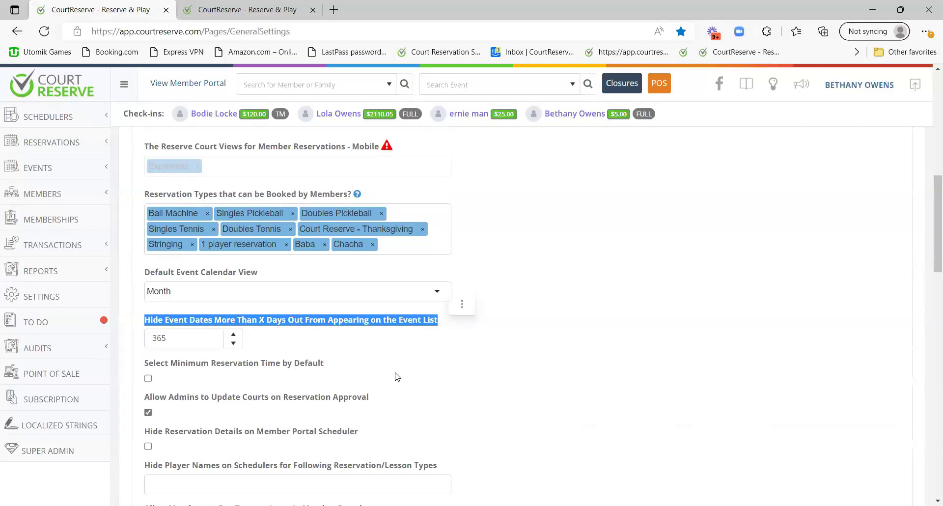
Set the number of days beyond which event dates are hidden from the event list to 30
{"action": "left_click_drag", "start_coordinate": [176, 338], "coordinate": [402, 322]}
{"action": "key", "text": "BackSpace"}
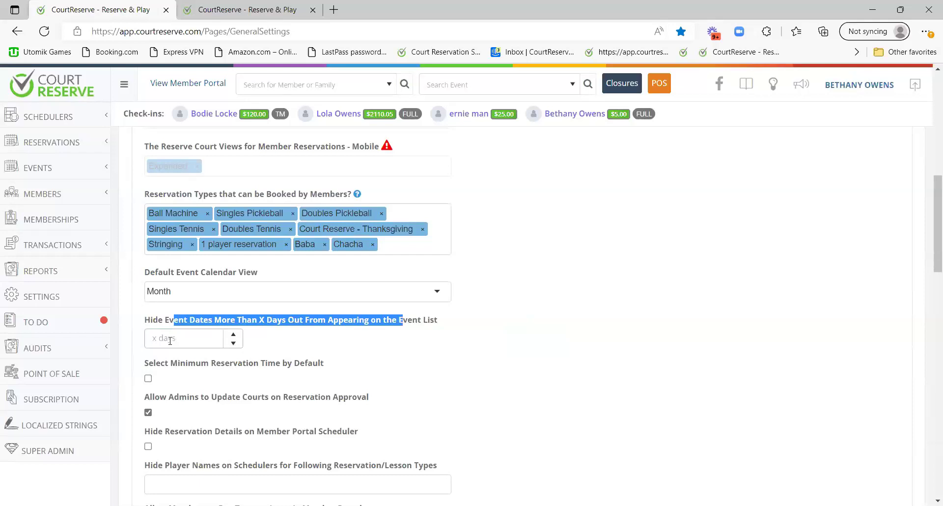
{"action": "left_click", "coordinate": [170, 340]}
{"action": "type", "text": "30"}
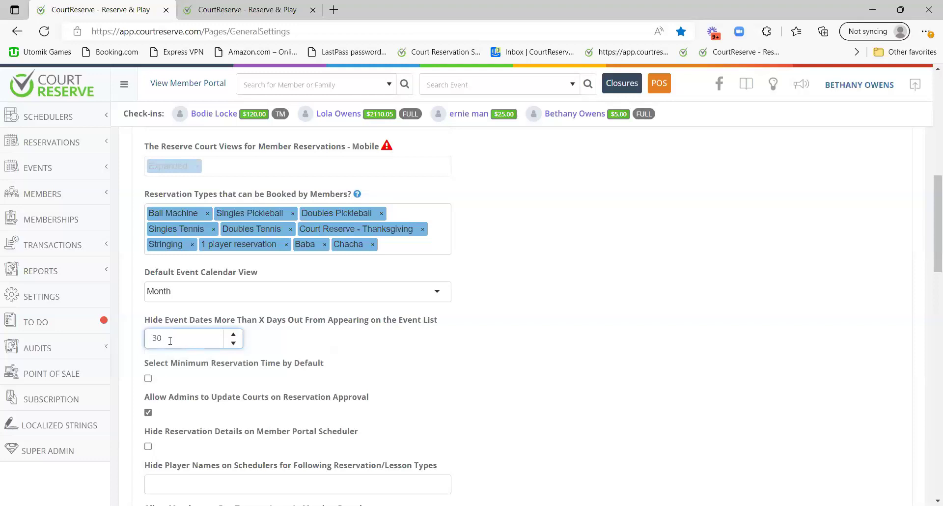
Set the limit for hiding far-out event dates on the event list to 365 days and save the portal settings
{"action": "key", "text": "BackSpace"}
{"action": "key", "text": "BackSpace"}
{"action": "type", "text": "365"}
{"action": "key", "text": "Escape"}
{"action": "left_click", "coordinate": [485, 396]}
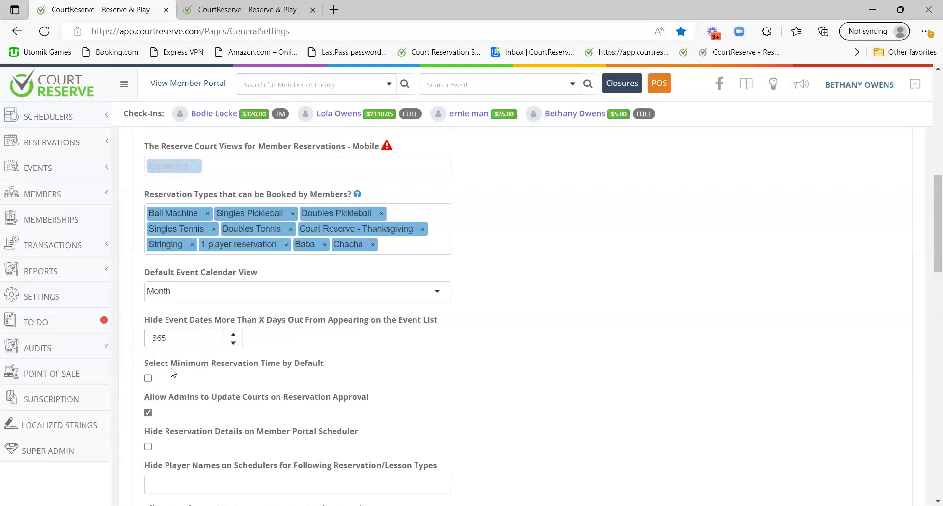
{"action": "scroll", "coordinate": [617, 385], "scroll_direction": "down", "scroll_amount": 20}
{"action": "left_click", "coordinate": [868, 423]}
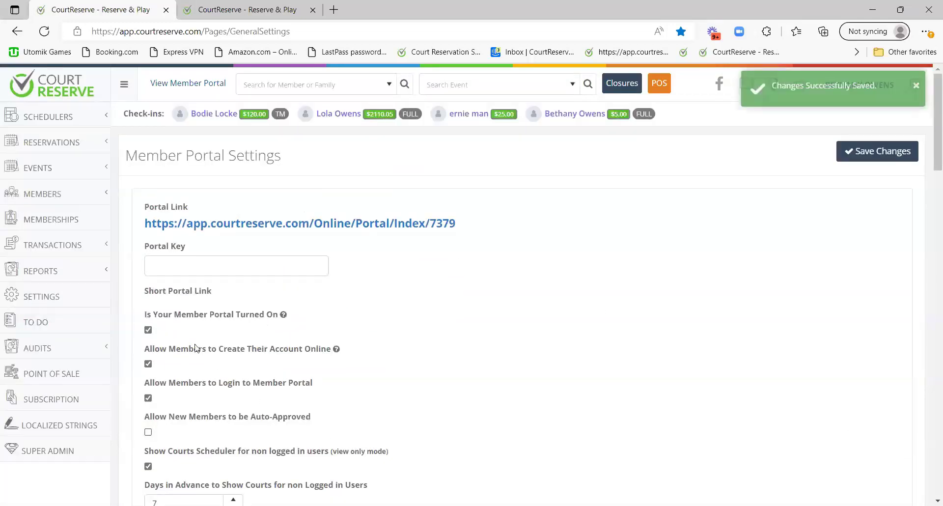
{"action": "left_click", "coordinate": [75, 304]}
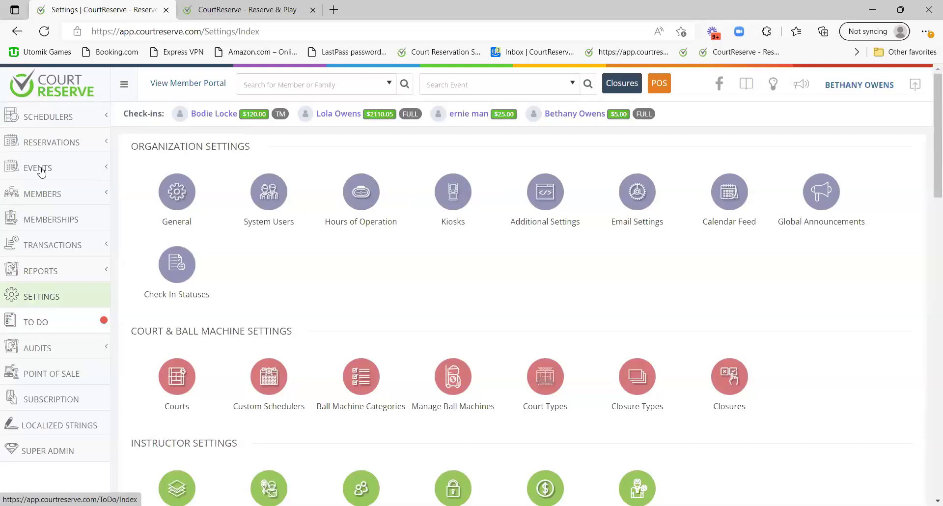
{"action": "left_click", "coordinate": [185, 85]}
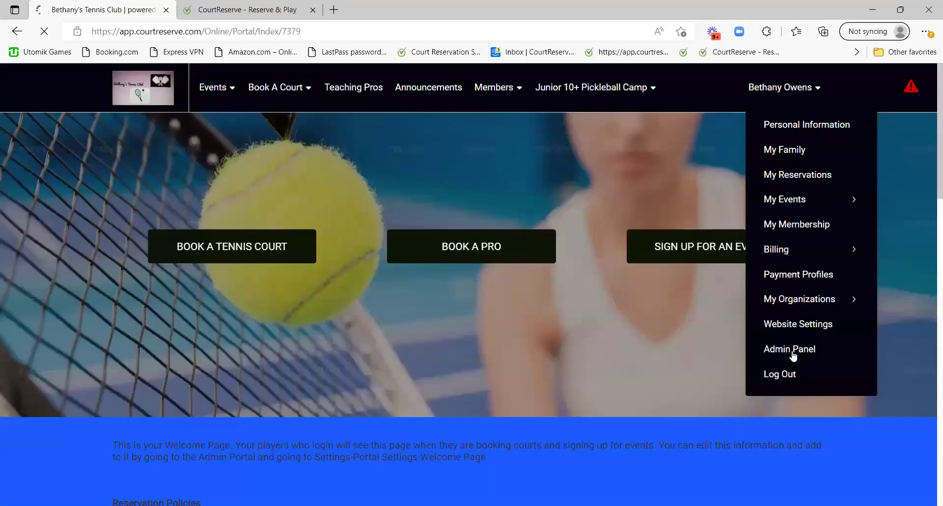
{"action": "left_click", "coordinate": [791, 353]}
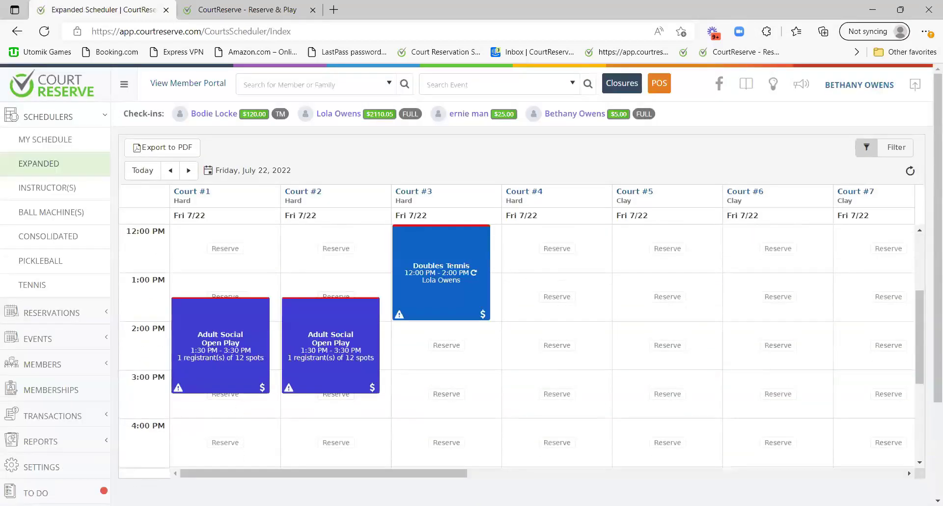
Open the organization's general settings and locate the Alternate Name for Event option
{"action": "left_click", "coordinate": [58, 469]}
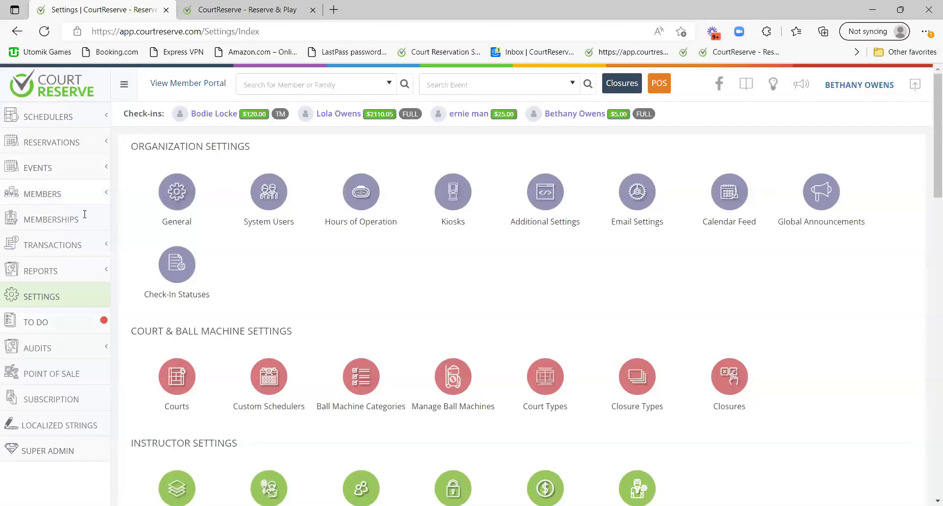
{"action": "left_click_drag", "start_coordinate": [85, 214], "coordinate": [266, 143]}
{"action": "left_click", "coordinate": [177, 193]}
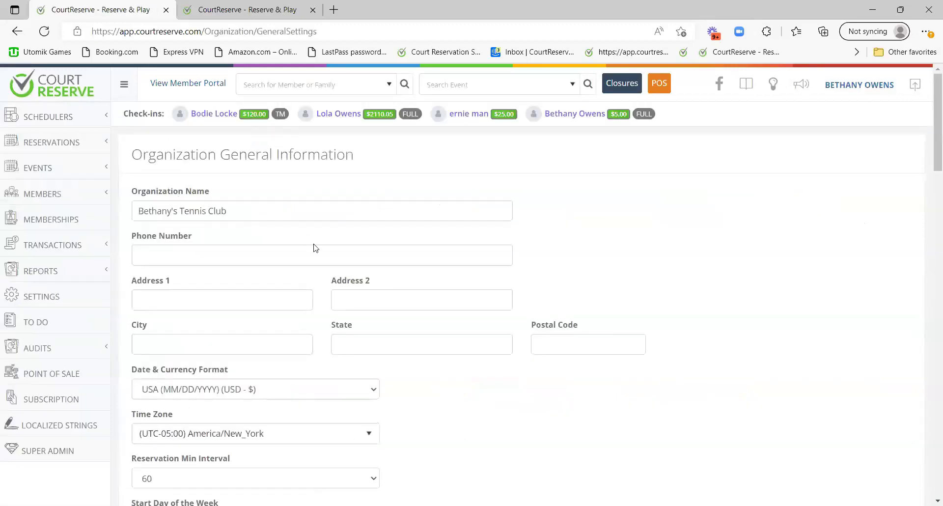
{"action": "scroll", "coordinate": [315, 248], "scroll_direction": "down", "scroll_amount": 20}
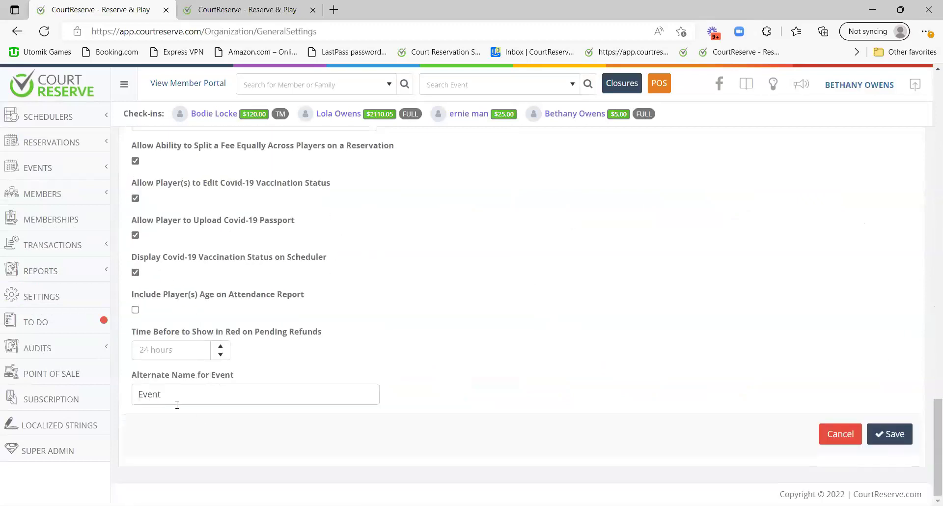
{"action": "left_click_drag", "start_coordinate": [131, 377], "coordinate": [240, 380]}
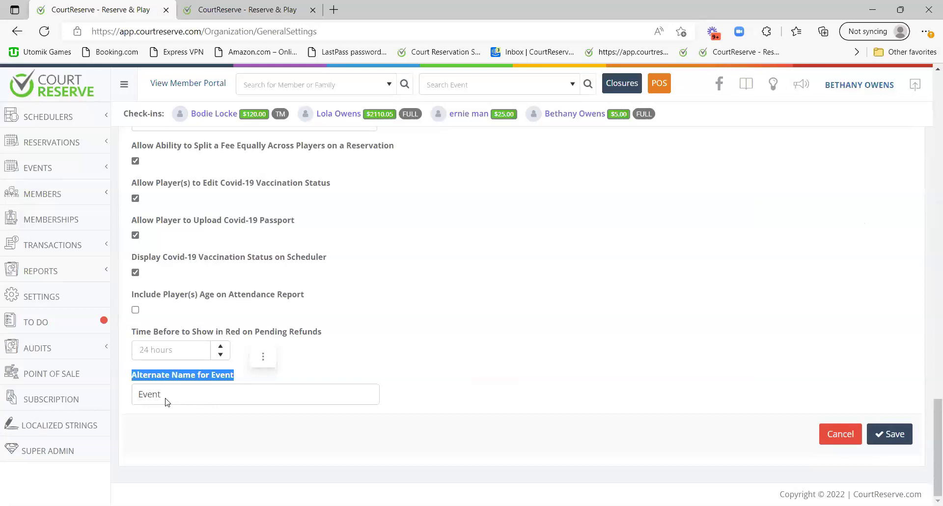
Set the alternate name for events to Program and save the organization settings
{"action": "left_click_drag", "start_coordinate": [166, 398], "coordinate": [141, 393]}
{"action": "key", "text": "BackSpace"}
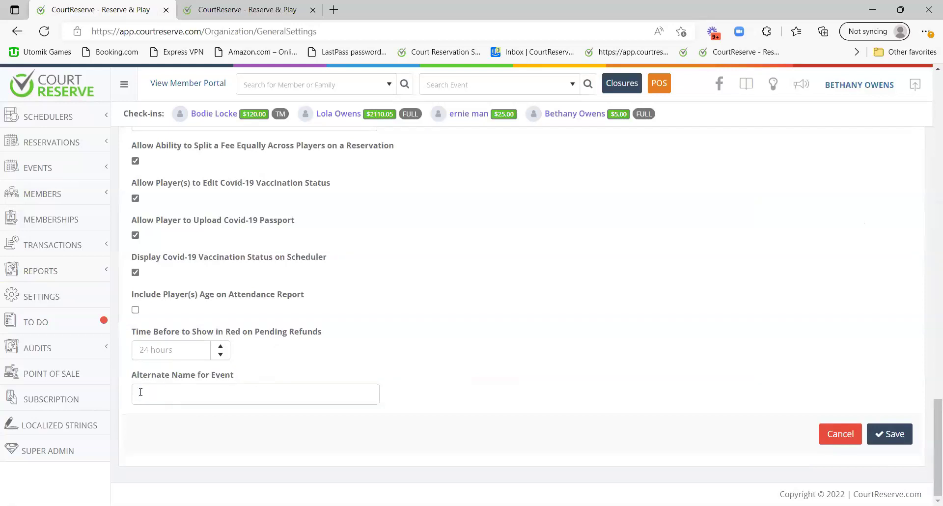
{"action": "left_click", "coordinate": [140, 392]}
{"action": "type", "text": "Program"}
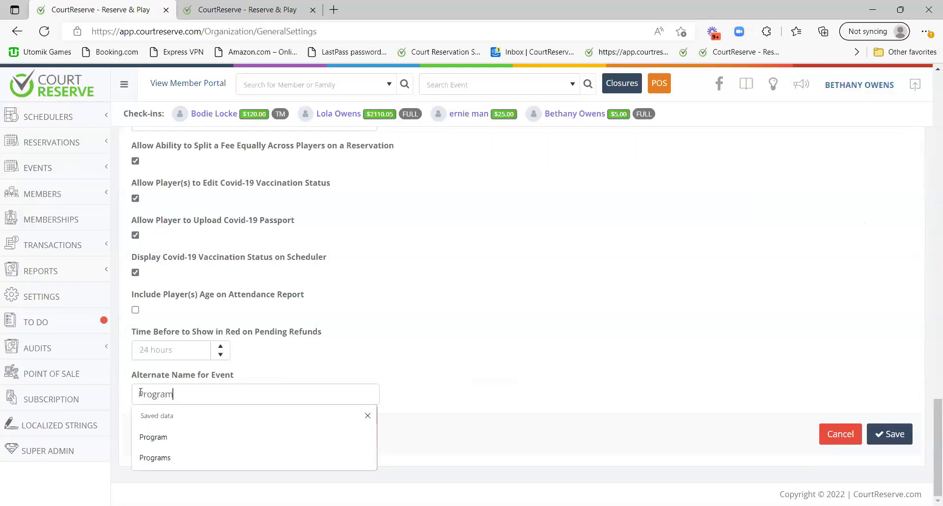
{"action": "left_click", "coordinate": [201, 395]}
{"action": "type", "text": "s"}
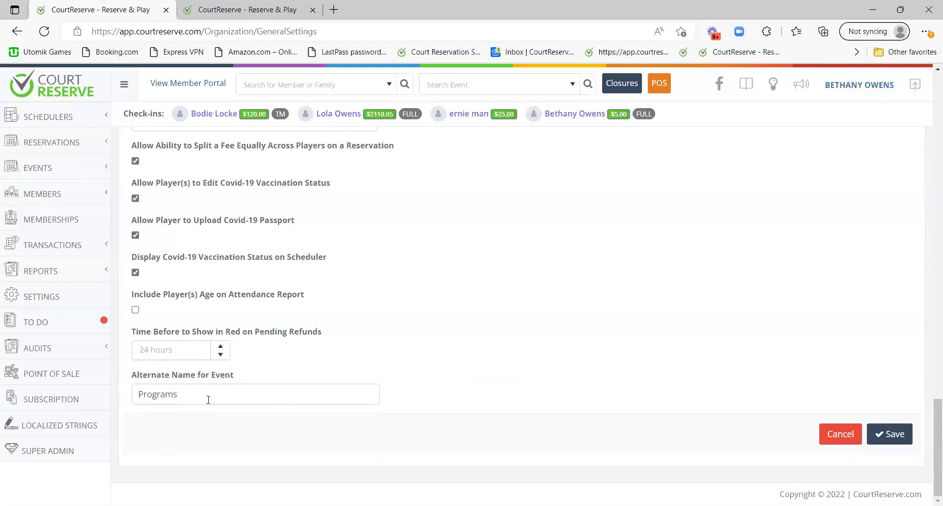
{"action": "key", "text": "BackSpace"}
{"action": "left_click", "coordinate": [737, 392]}
{"action": "left_click", "coordinate": [909, 433]}
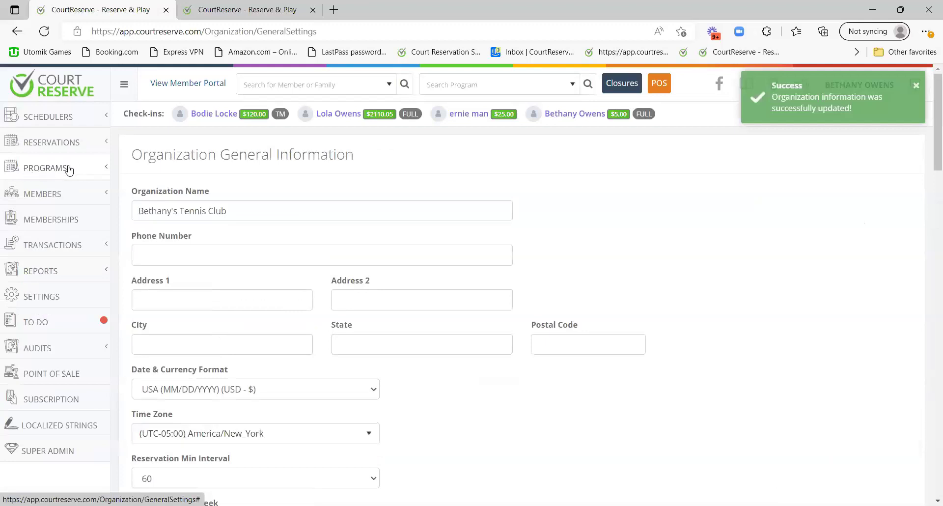
Expand the Programs section of the admin navigation and review its entries
{"action": "left_click", "coordinate": [67, 169]}
{"action": "left_click", "coordinate": [65, 167]}
{"action": "left_click", "coordinate": [63, 169]}
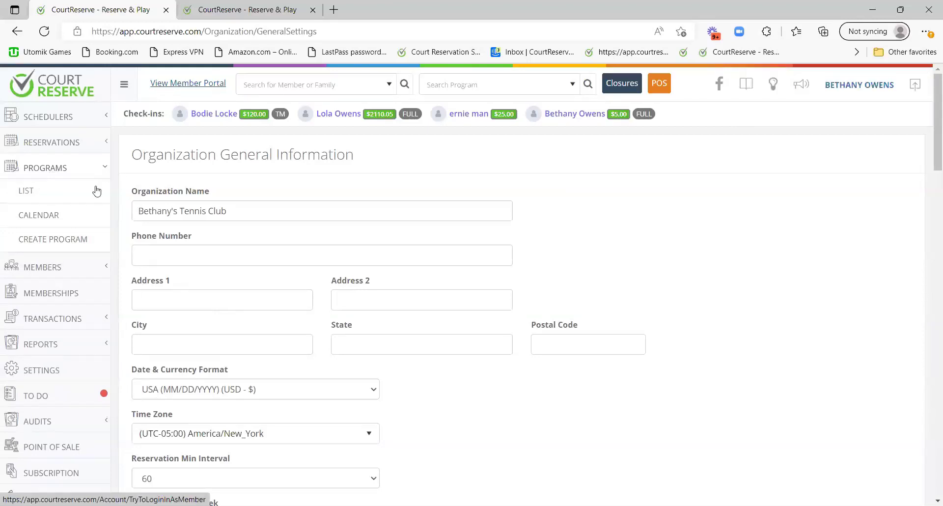
Set the alternate name back to Event and save the organization settings
{"action": "scroll", "coordinate": [406, 261], "scroll_direction": "down", "scroll_amount": 20}
{"action": "double_click", "coordinate": [205, 395]}
{"action": "type", "text": "Event"}
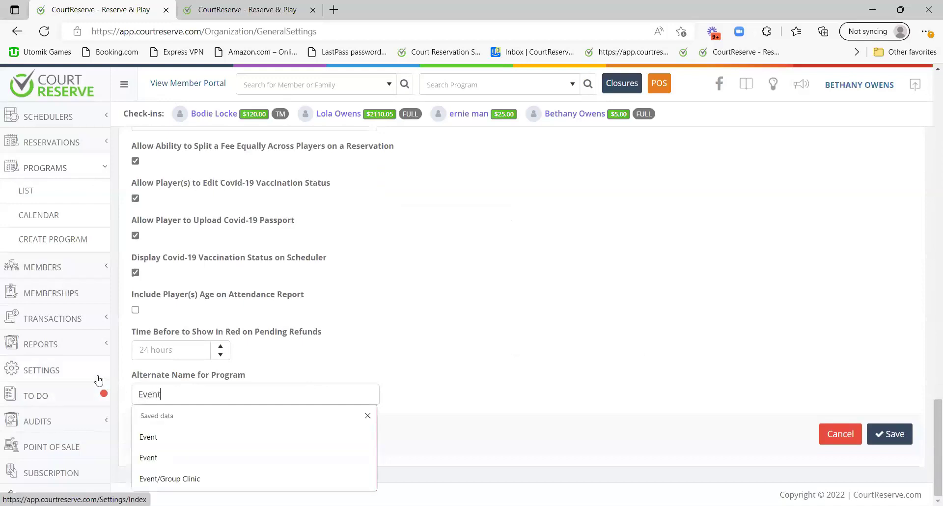
{"action": "left_click", "coordinate": [888, 435]}
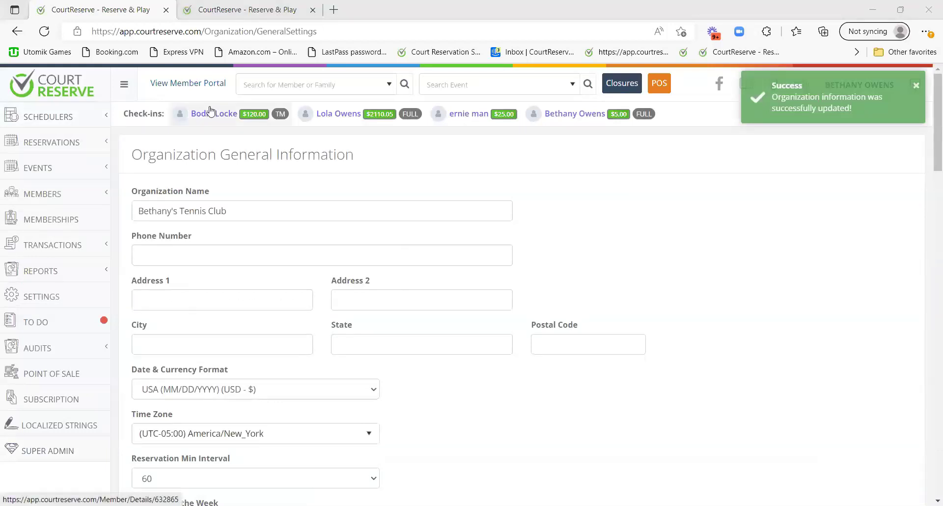
Open the member portal's events list and review its category, date, day, time, event type and price filters
{"action": "left_click", "coordinate": [197, 84]}
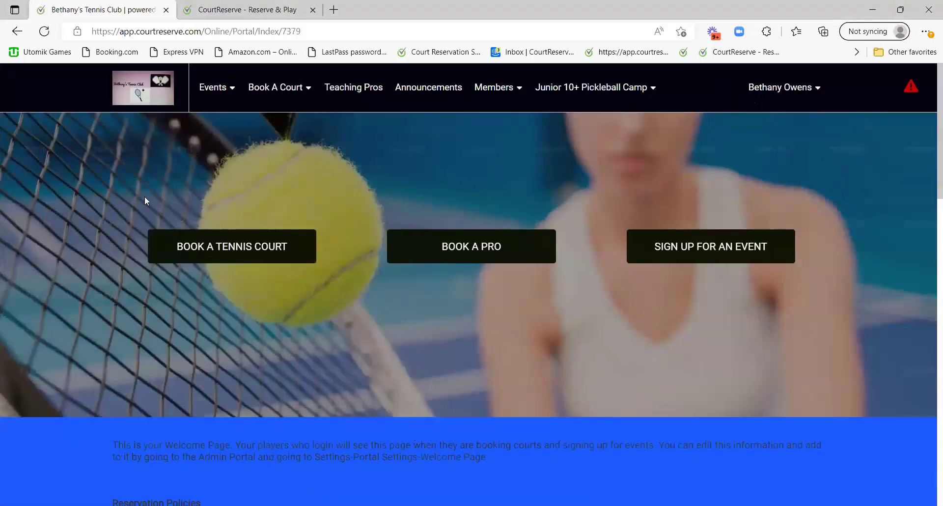
{"action": "left_click", "coordinate": [208, 89]}
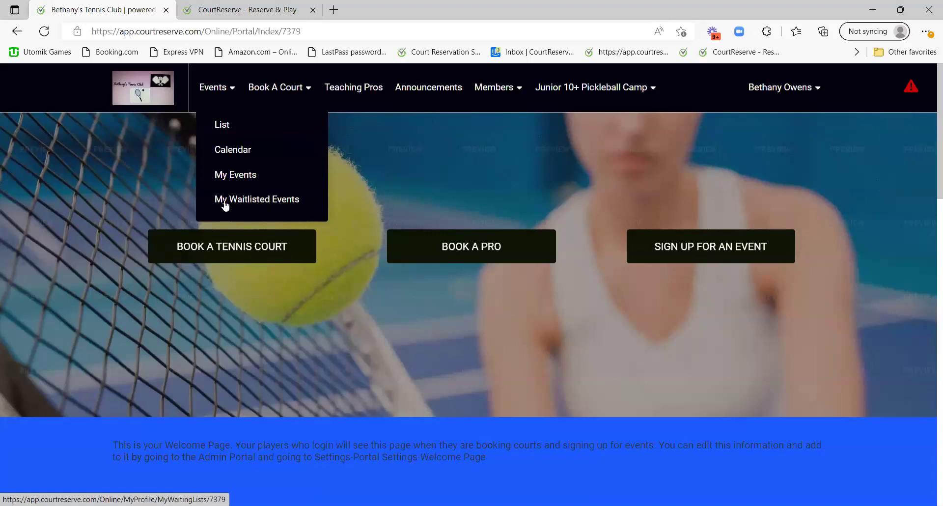
{"action": "left_click", "coordinate": [223, 130]}
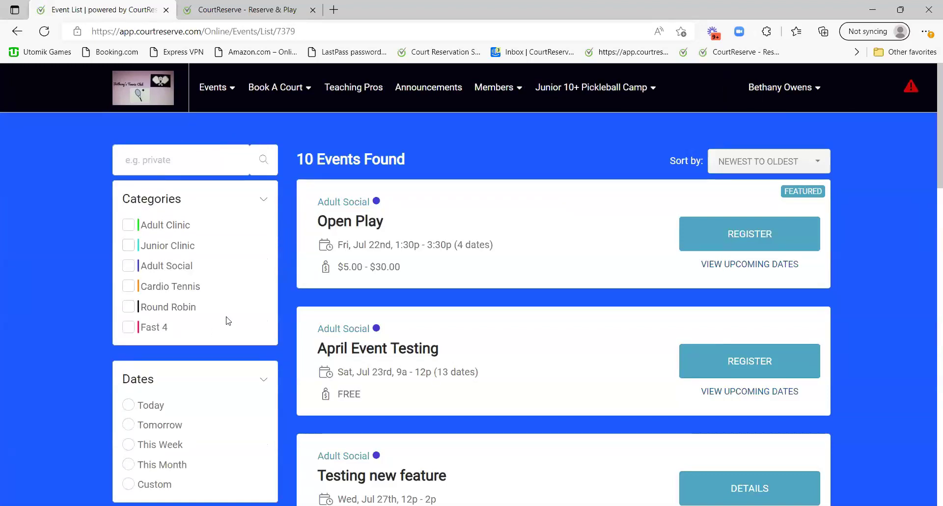
{"action": "scroll", "coordinate": [196, 245], "scroll_direction": "down", "scroll_amount": 6}
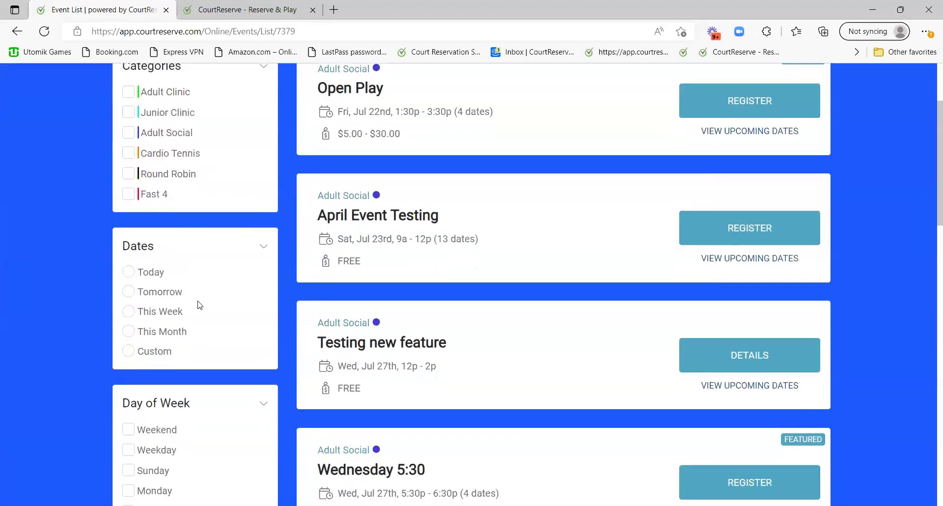
{"action": "scroll", "coordinate": [178, 130], "scroll_direction": "down", "scroll_amount": 3}
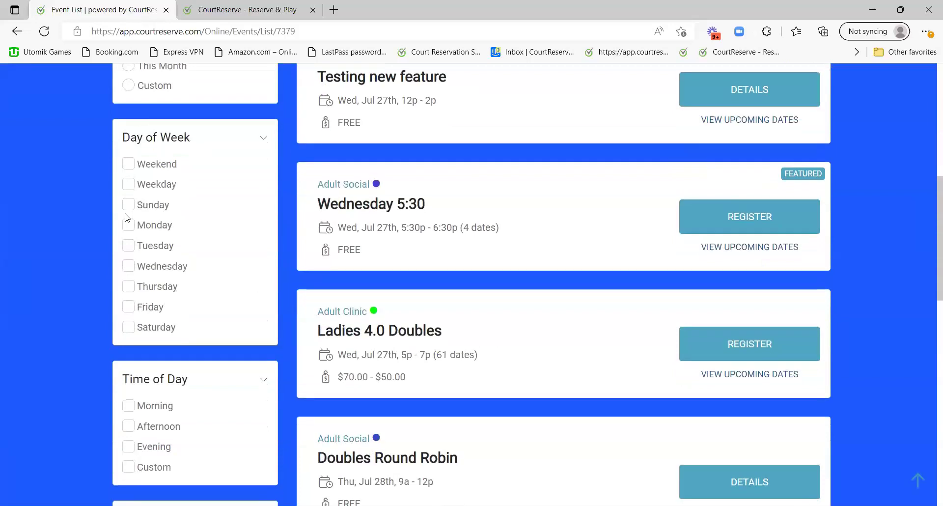
{"action": "scroll", "coordinate": [176, 295], "scroll_direction": "down", "scroll_amount": 3}
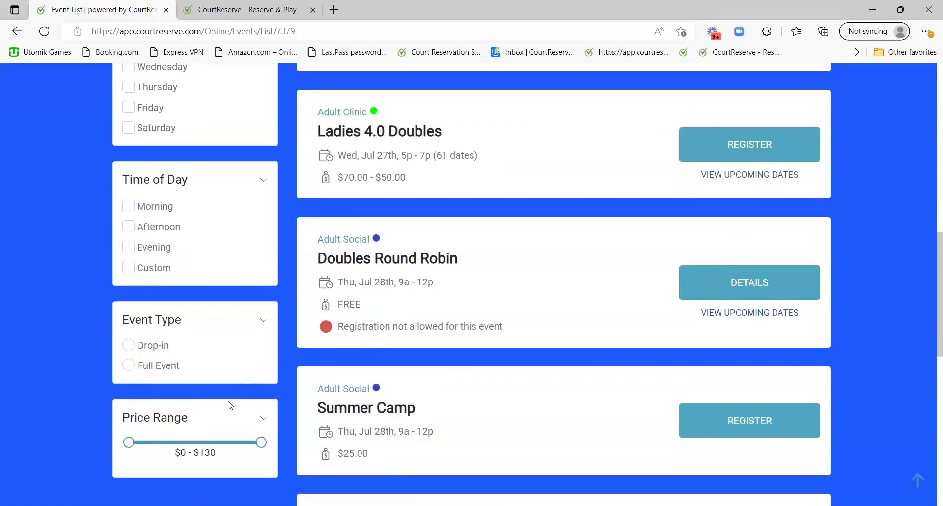
{"action": "scroll", "coordinate": [547, 341], "scroll_direction": "up", "scroll_amount": 12}
Sort the member portal's events list by Featured, and return it to Newest to Oldest
{"action": "left_click", "coordinate": [784, 159]}
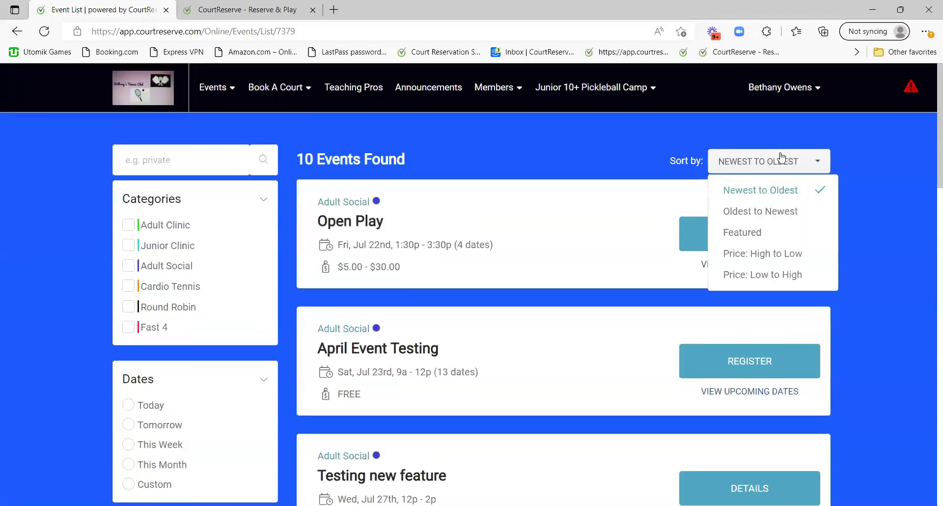
{"action": "left_click", "coordinate": [744, 234]}
{"action": "left_click", "coordinate": [747, 162]}
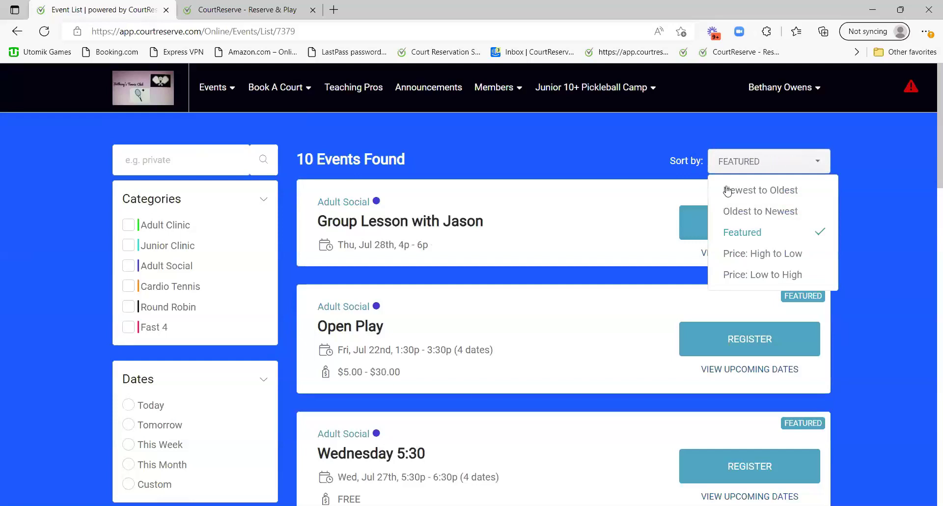
{"action": "left_click", "coordinate": [732, 189]}
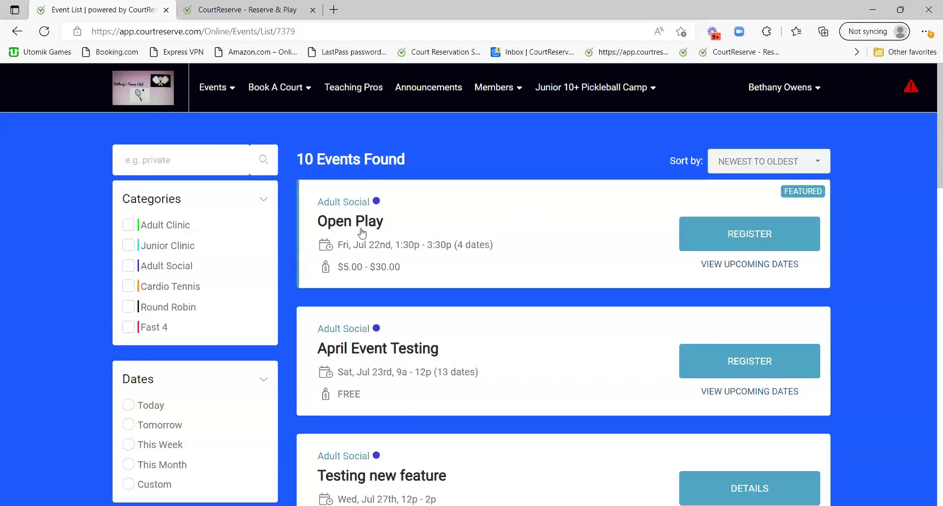
Look over the events list and examine the date and time of the Open Play event
{"action": "scroll", "coordinate": [383, 286], "scroll_direction": "down", "scroll_amount": 4}
{"action": "scroll", "coordinate": [383, 286], "scroll_direction": "up", "scroll_amount": 4}
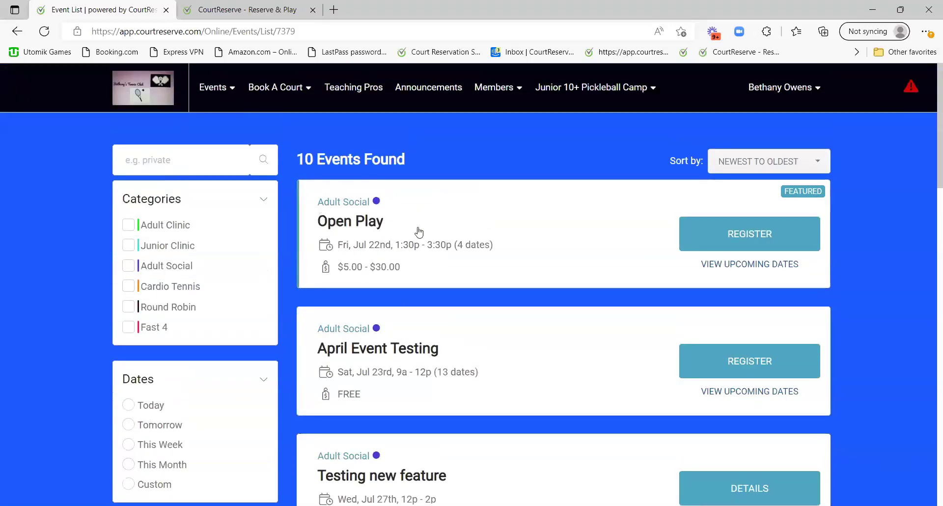
{"action": "left_click_drag", "start_coordinate": [343, 246], "coordinate": [453, 246]}
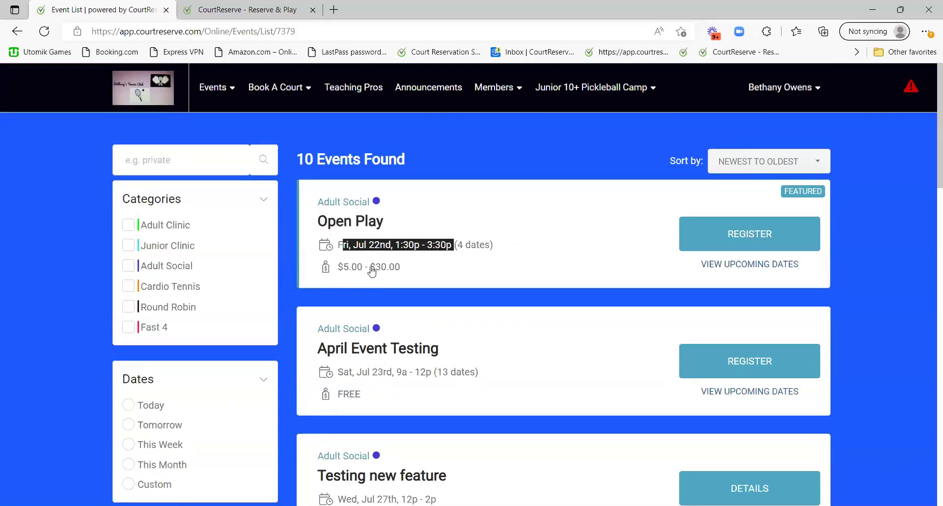
Open the Open Play event from the member portal's events list and review its prices and available dates
{"action": "left_click", "coordinate": [507, 214]}
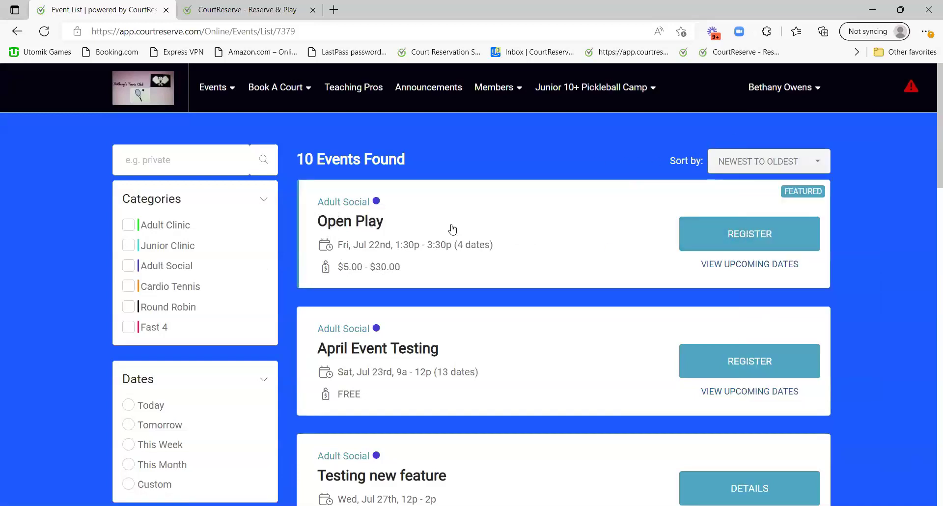
{"action": "left_click", "coordinate": [778, 234]}
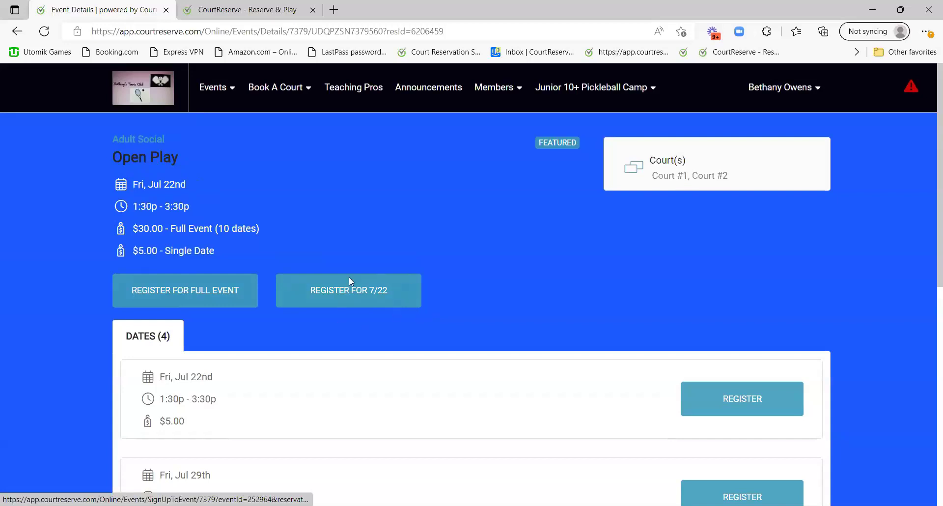
{"action": "scroll", "coordinate": [366, 281], "scroll_direction": "down", "scroll_amount": 3}
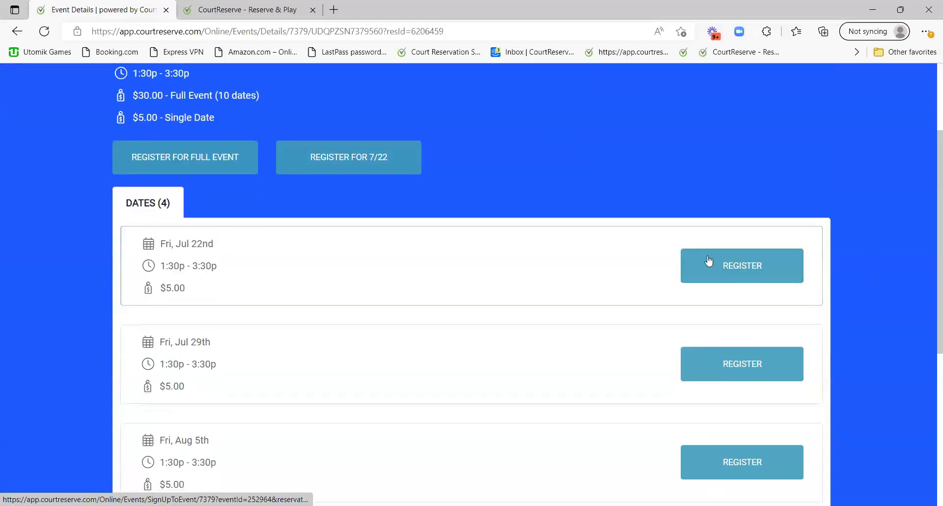
Start a single-date registration for Open Play on Fri, Jul 22nd and select one family member as registrant
{"action": "left_click", "coordinate": [741, 268]}
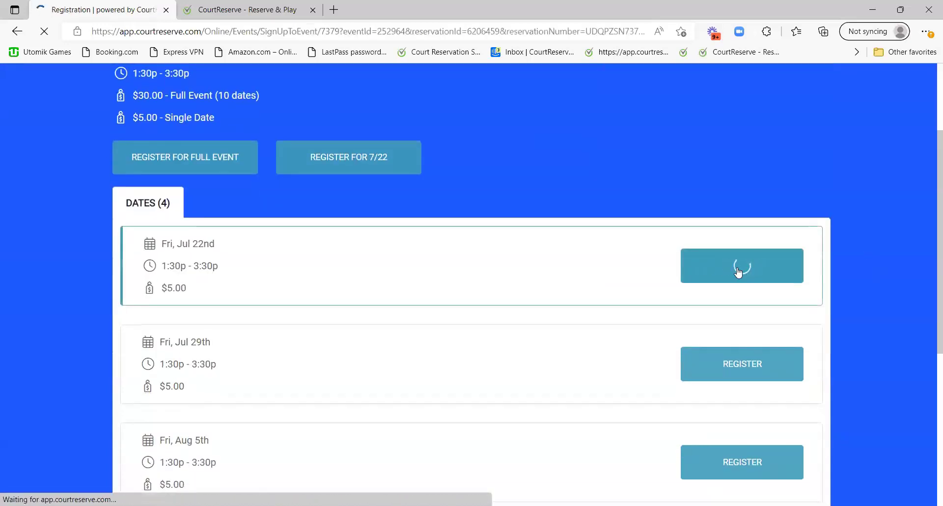
{"action": "scroll", "coordinate": [606, 247], "scroll_direction": "down", "scroll_amount": 2}
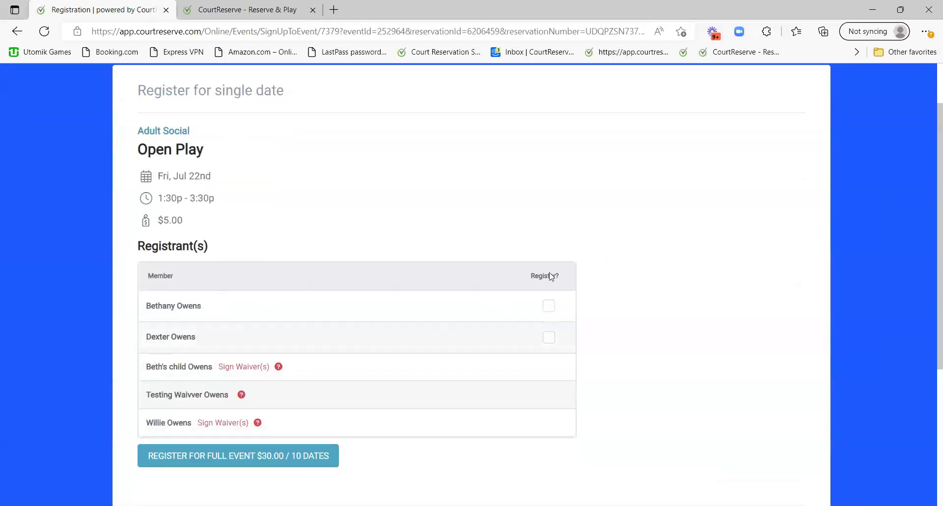
{"action": "left_click", "coordinate": [549, 336]}
{"action": "scroll", "coordinate": [700, 369], "scroll_direction": "down", "scroll_amount": 1}
{"action": "scroll", "coordinate": [672, 358], "scroll_direction": "up", "scroll_amount": 3}
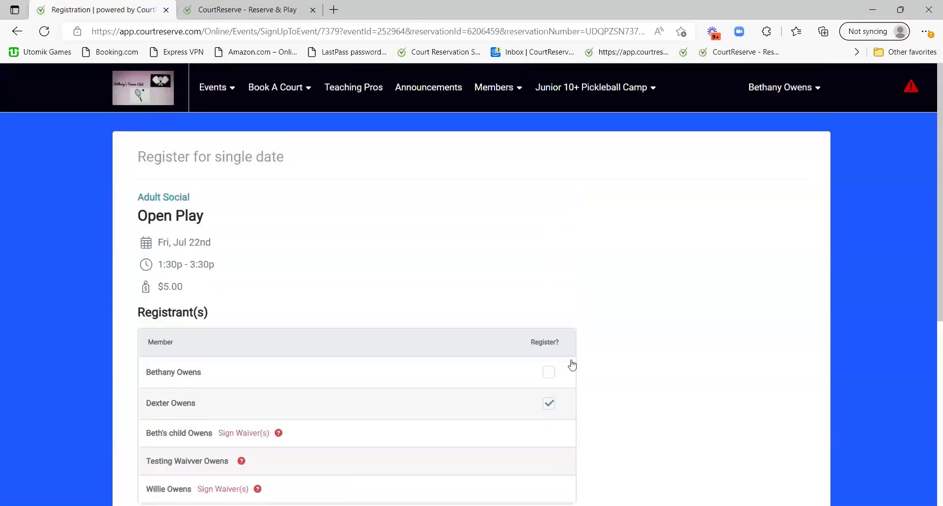
Open the member portal's events calendar and look over the events of July 2022
{"action": "left_click", "coordinate": [229, 150]}
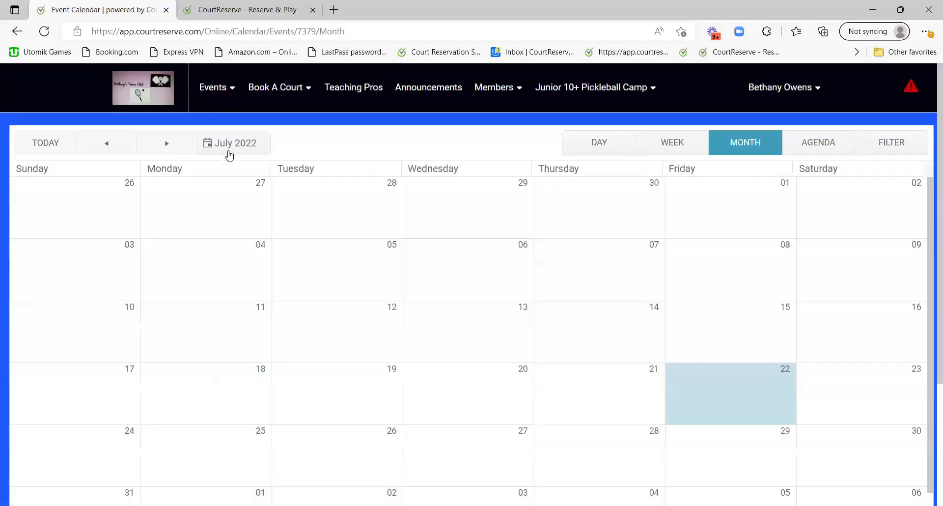
{"action": "scroll", "coordinate": [622, 270], "scroll_direction": "down", "scroll_amount": 1}
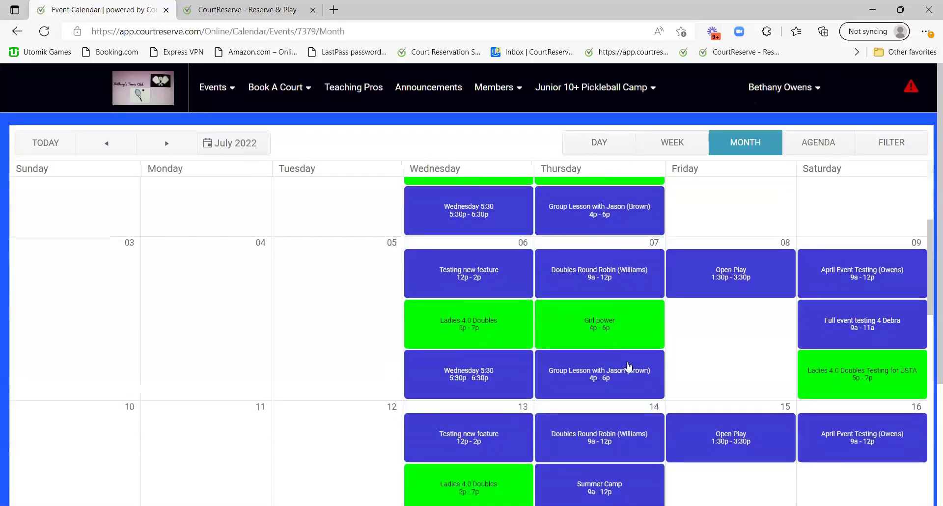
{"action": "scroll", "coordinate": [628, 366], "scroll_direction": "down", "scroll_amount": 3}
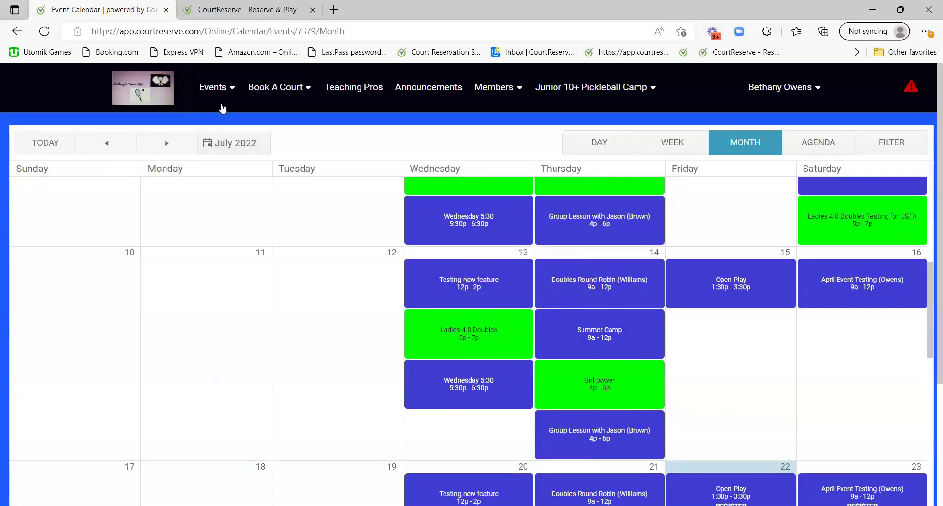
Review the member's upcoming and past events, and open the list of waitlisted events
{"action": "left_click", "coordinate": [243, 175]}
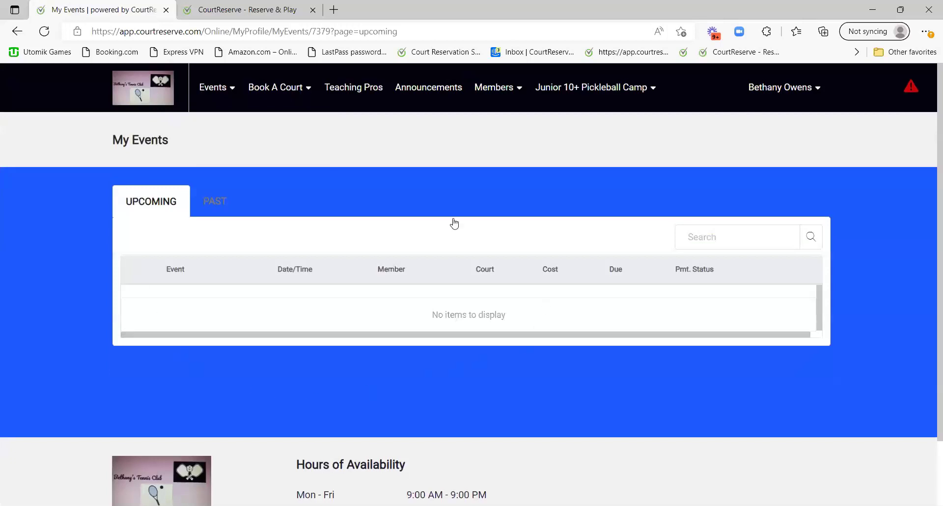
{"action": "left_click", "coordinate": [206, 206]}
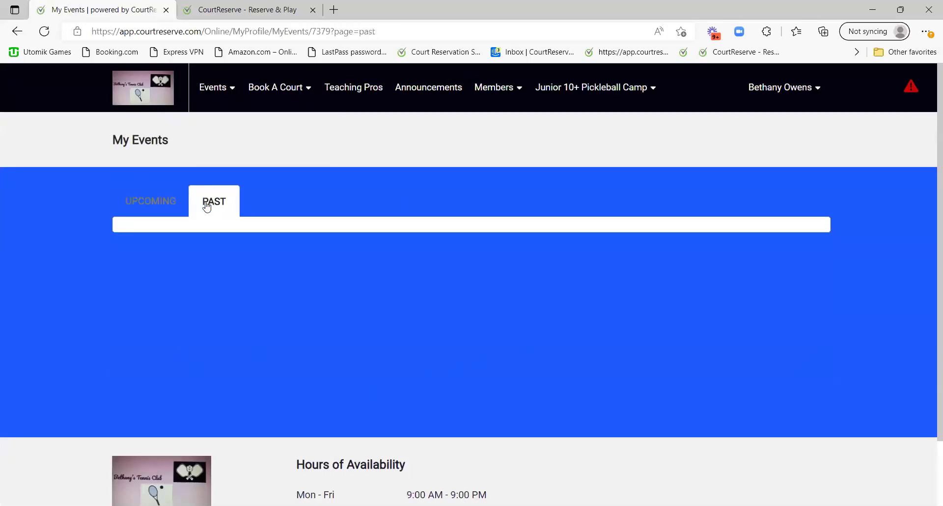
{"action": "mouse_move", "coordinate": [214, 93]}
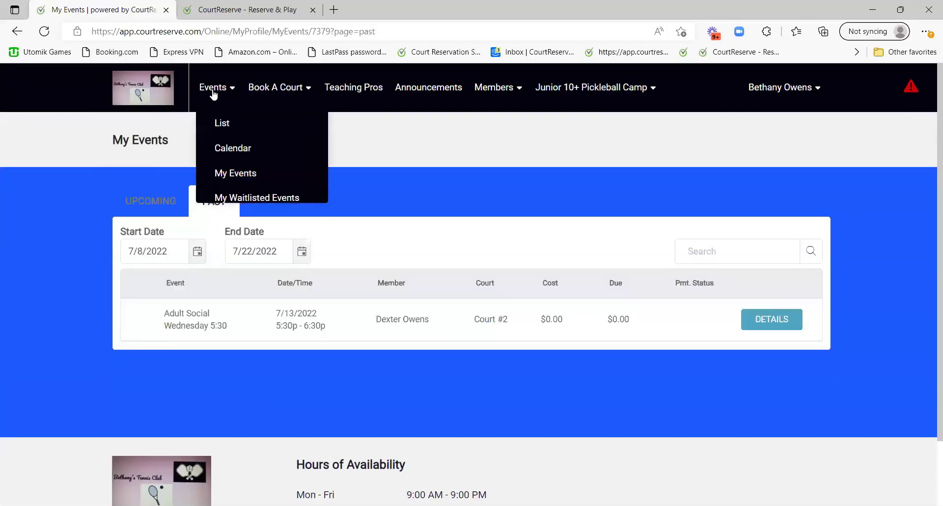
{"action": "left_click", "coordinate": [243, 199]}
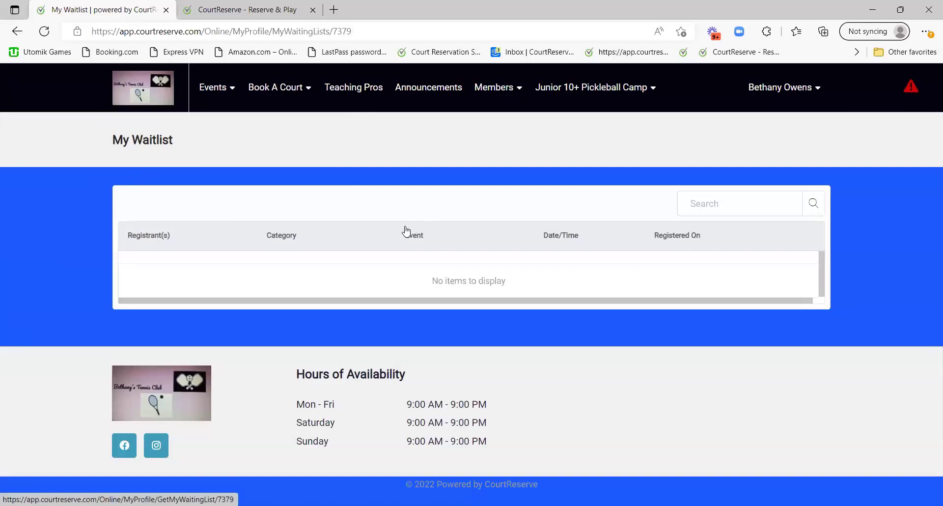
{"action": "left_click", "coordinate": [219, 88]}
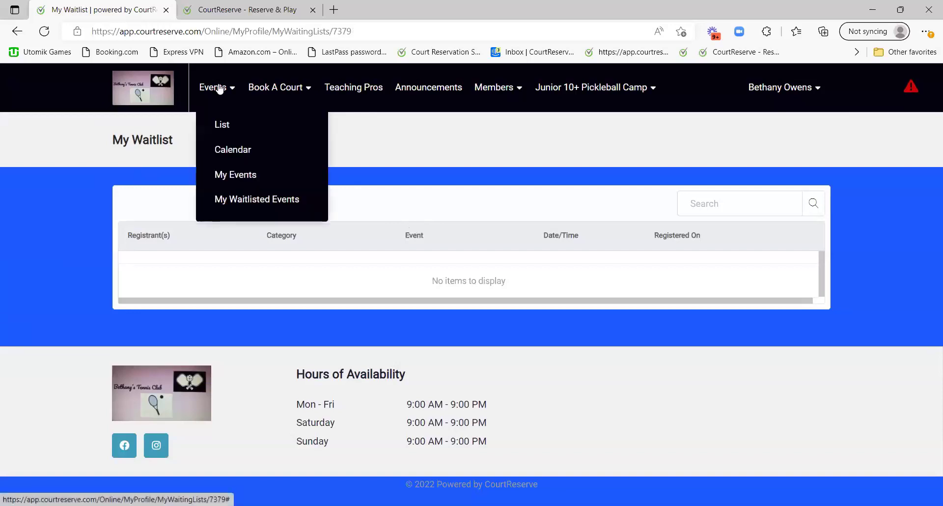
Return to the admin panel and look over the expanded scheduler for Friday, July 22, 2022
{"action": "mouse_move", "coordinate": [816, 110]}
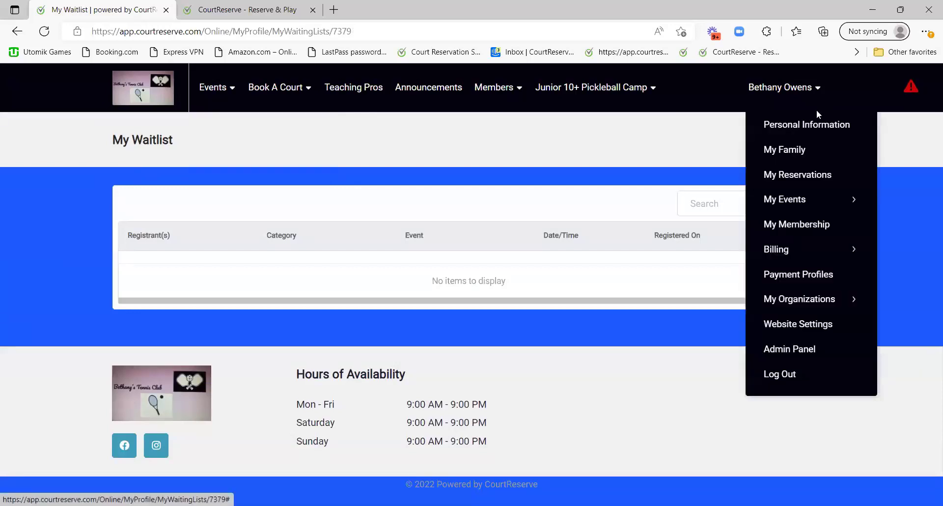
{"action": "left_click", "coordinate": [787, 348]}
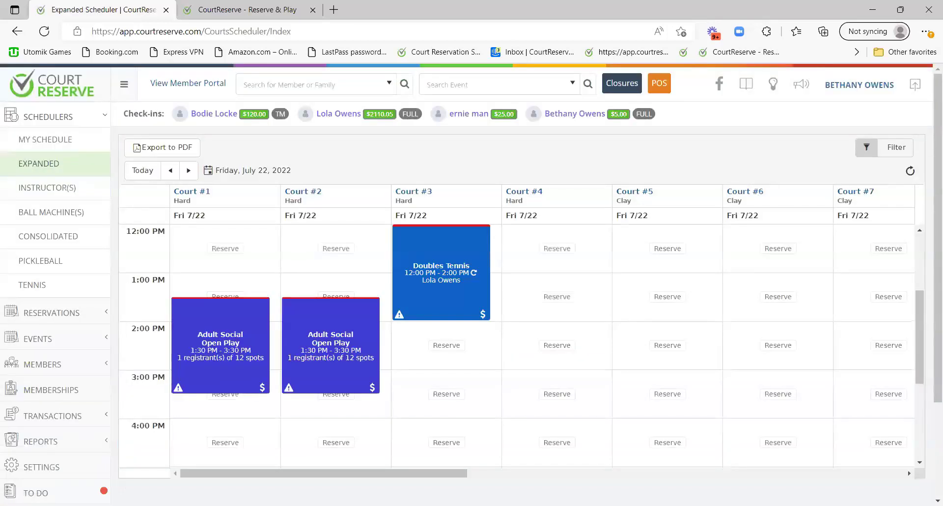
{"action": "scroll", "coordinate": [664, 263], "scroll_direction": "down", "scroll_amount": 4}
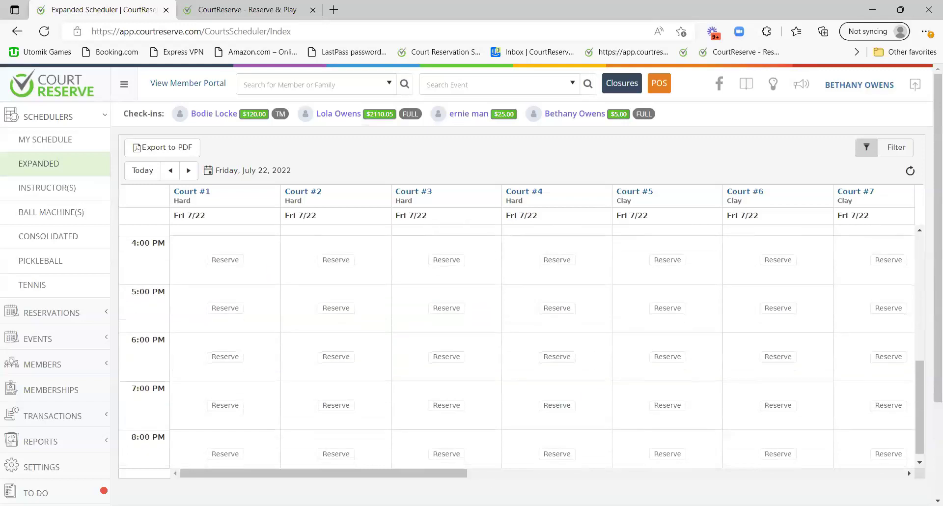
{"action": "left_click", "coordinate": [70, 113]}
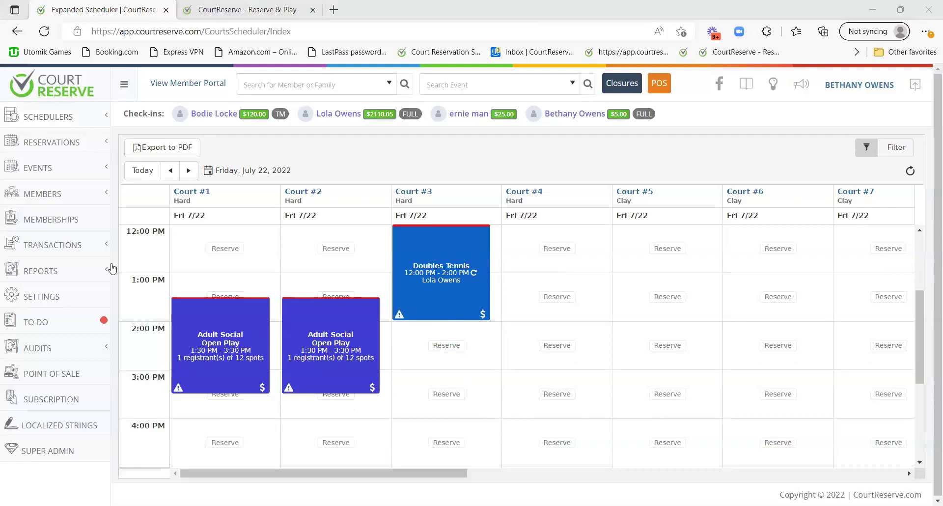
{"action": "scroll", "coordinate": [319, 374], "scroll_direction": "up", "scroll_amount": 2}
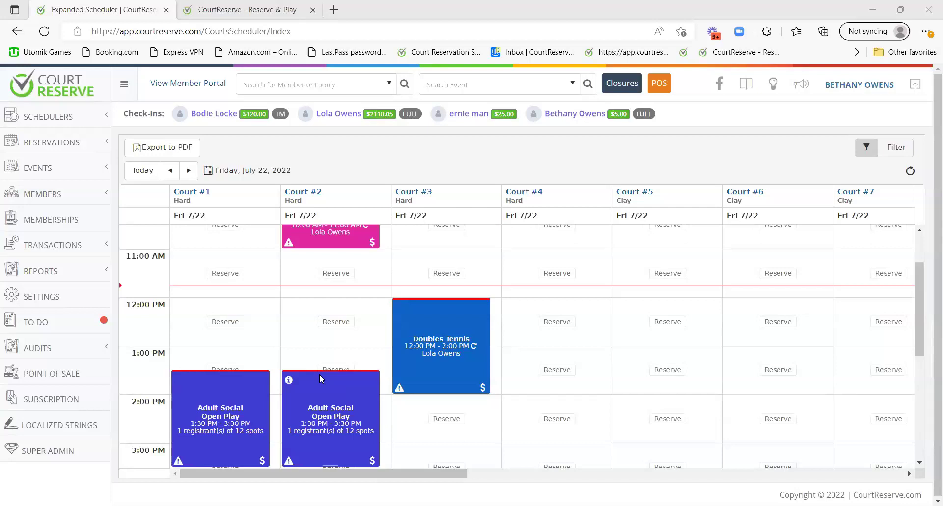
Go to the event settings and open the list of event categories
{"action": "left_click", "coordinate": [39, 164]}
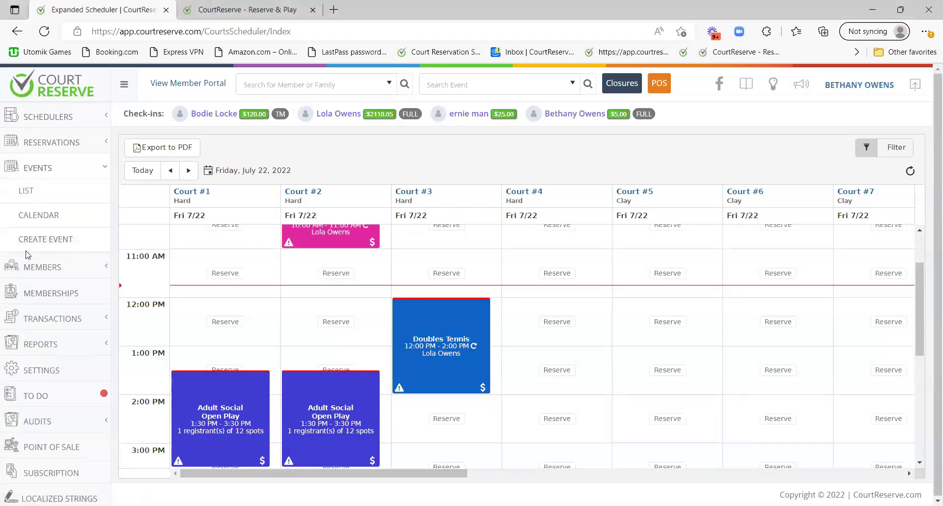
{"action": "left_click", "coordinate": [68, 371]}
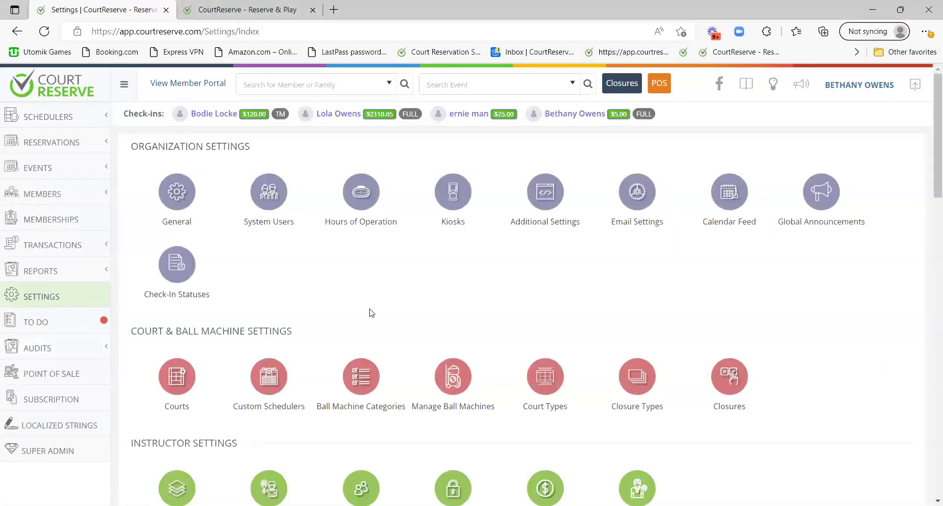
{"action": "scroll", "coordinate": [371, 313], "scroll_direction": "down", "scroll_amount": 12}
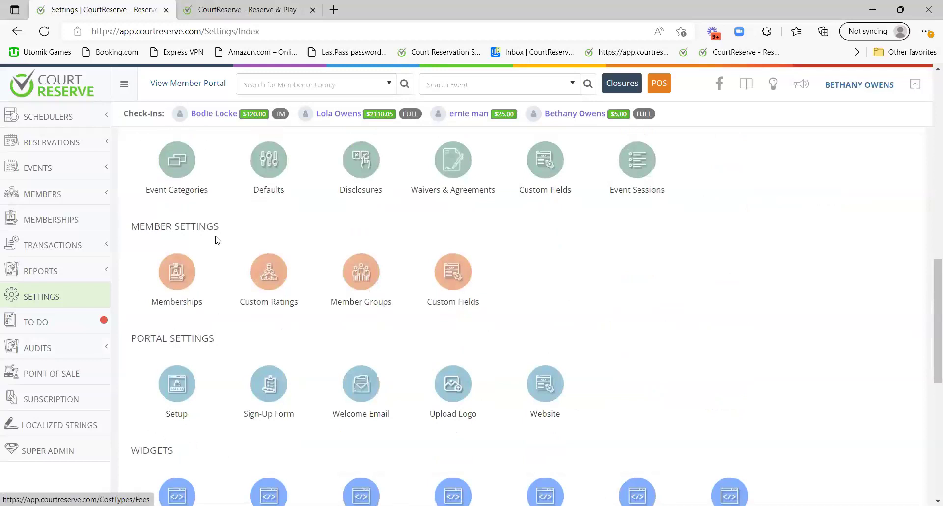
{"action": "left_click", "coordinate": [176, 159]}
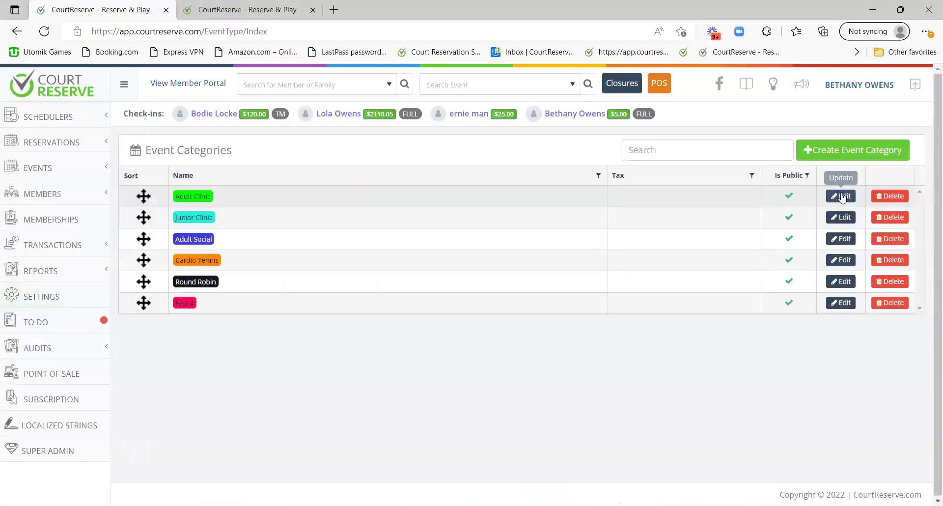
Turn off Is Public for the Adult Clinic event category, discard the edit, and return to the settings overview
{"action": "left_click", "coordinate": [841, 198]}
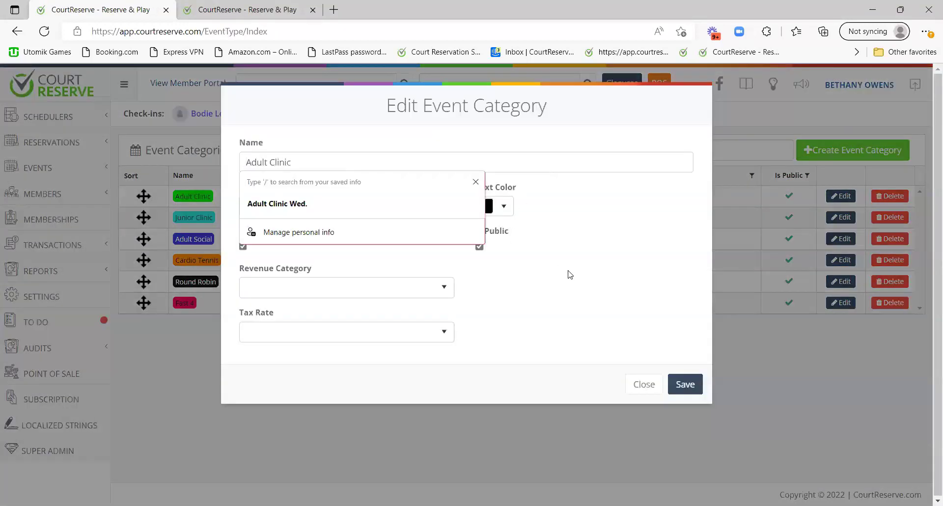
{"action": "left_click", "coordinate": [479, 247]}
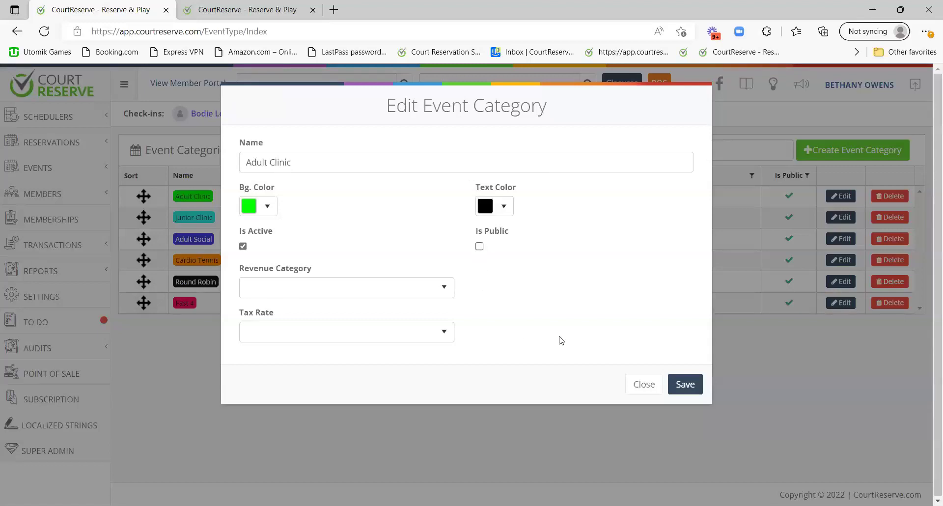
{"action": "left_click", "coordinate": [645, 385]}
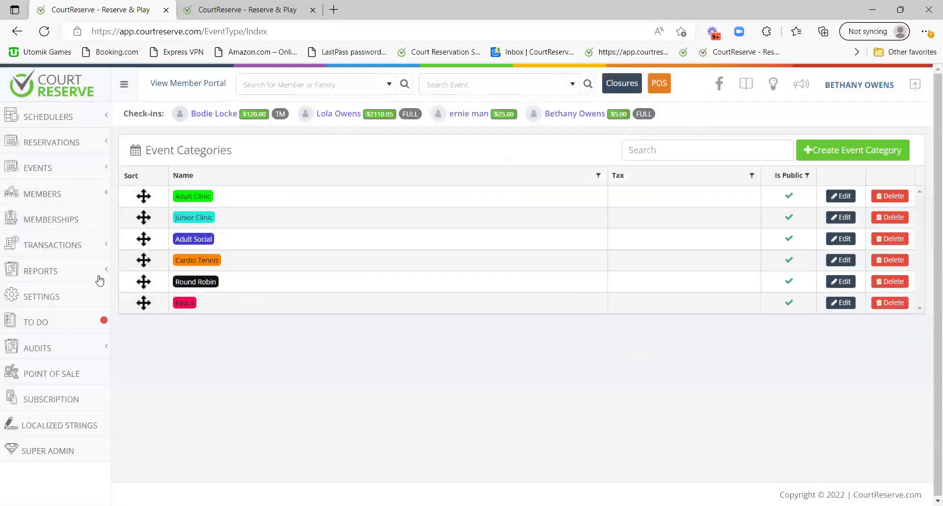
{"action": "left_click", "coordinate": [18, 32]}
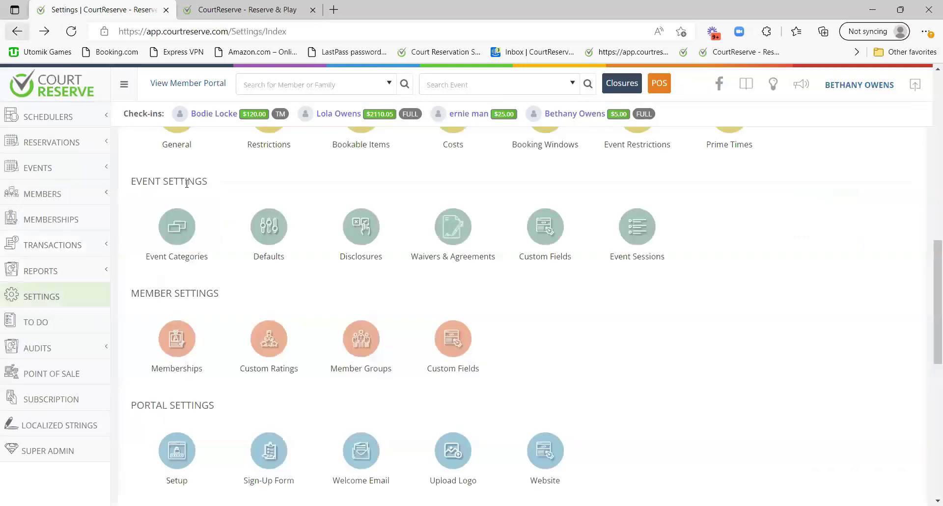
Open the Open Play event's dates and start an email to the registrants of Fri, Jul 22nd
{"action": "left_click", "coordinate": [63, 117]}
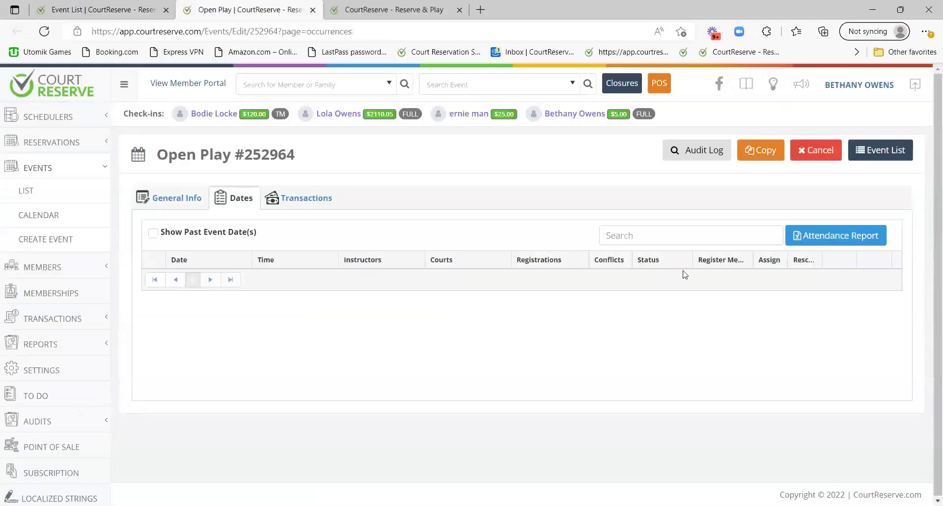
{"action": "left_click", "coordinate": [615, 346]}
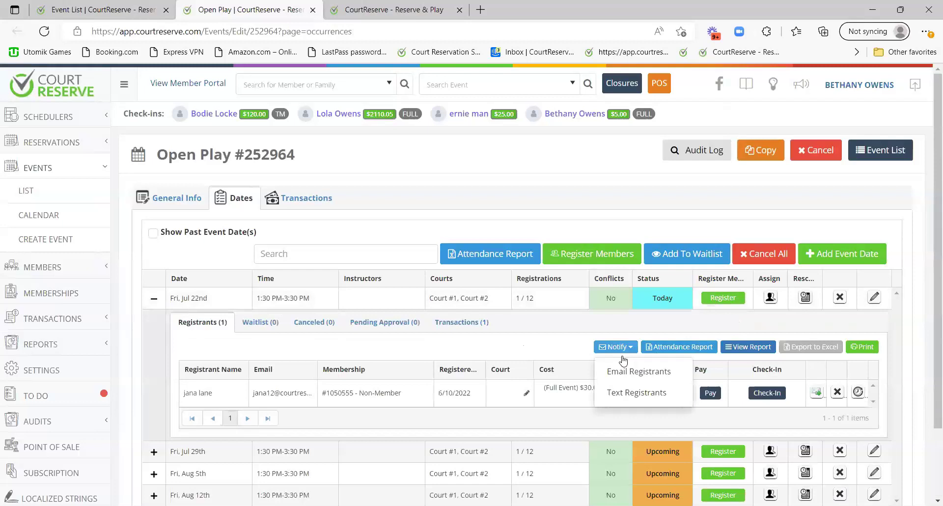
{"action": "left_click", "coordinate": [638, 376]}
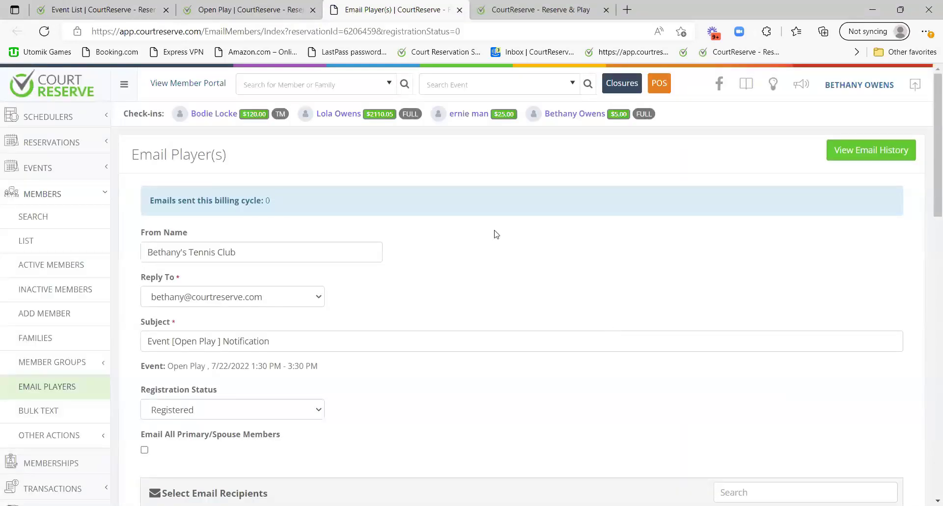
Examine the email form's sender, subject and recipient list, and review the registration status options for choosing recipients
{"action": "scroll", "coordinate": [494, 234], "scroll_direction": "down", "scroll_amount": 2}
{"action": "scroll", "coordinate": [494, 235], "scroll_direction": "up", "scroll_amount": 1}
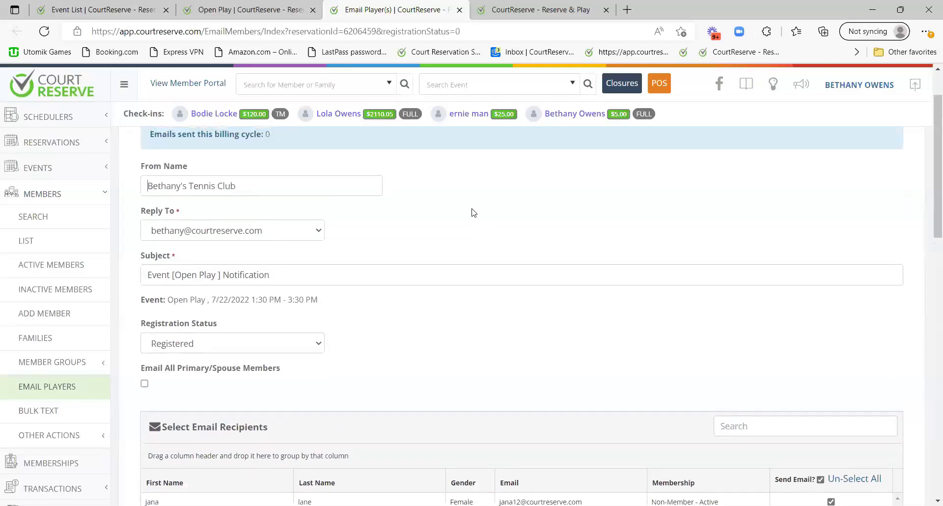
{"action": "scroll", "coordinate": [373, 230], "scroll_direction": "down", "scroll_amount": 3}
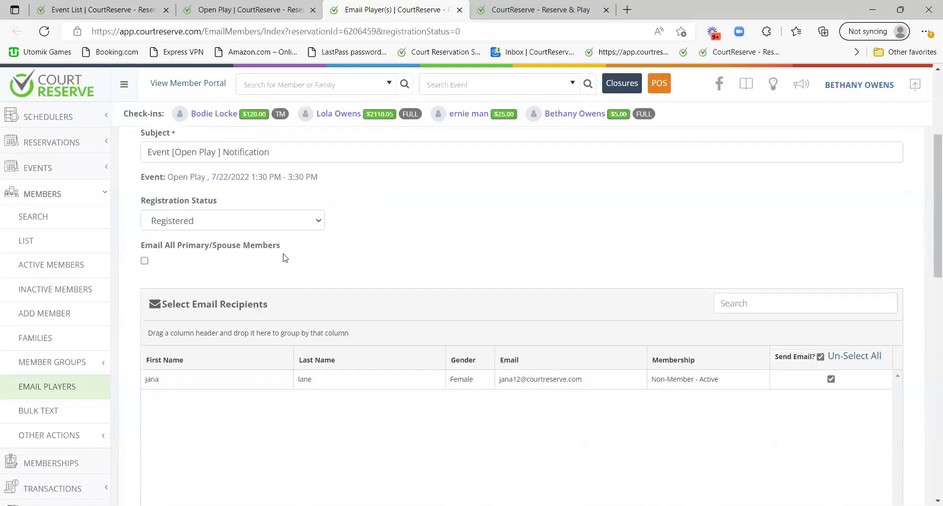
{"action": "left_click", "coordinate": [236, 212]}
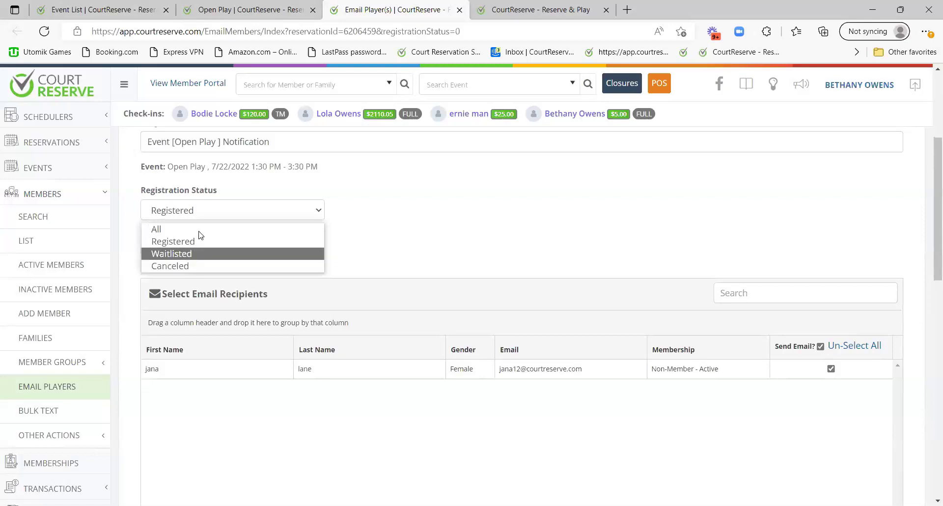
{"action": "left_click", "coordinate": [484, 249]}
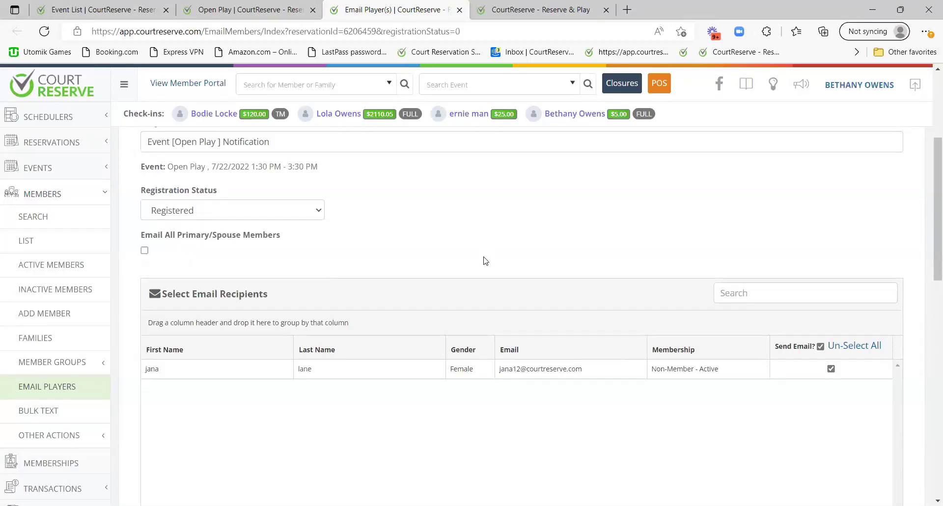
{"action": "scroll", "coordinate": [489, 285], "scroll_direction": "up", "scroll_amount": 1}
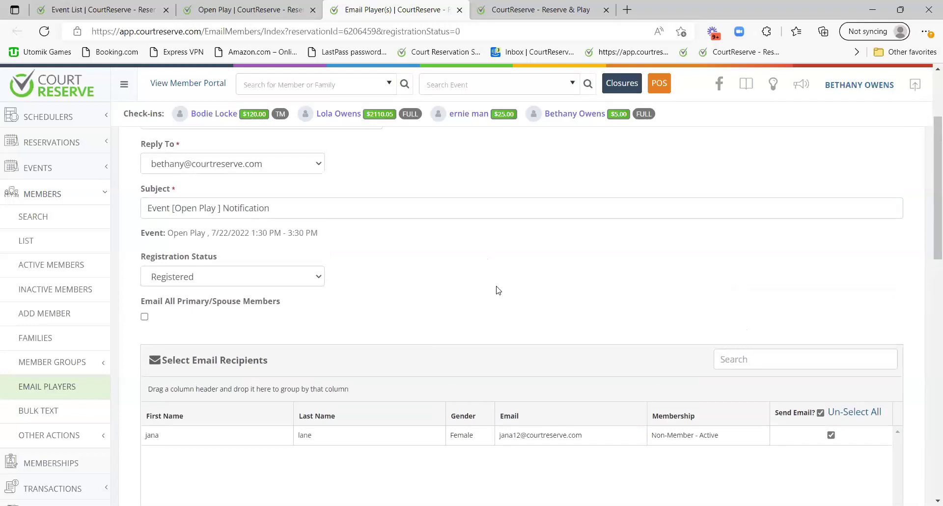
{"action": "scroll", "coordinate": [431, 268], "scroll_direction": "down", "scroll_amount": 2}
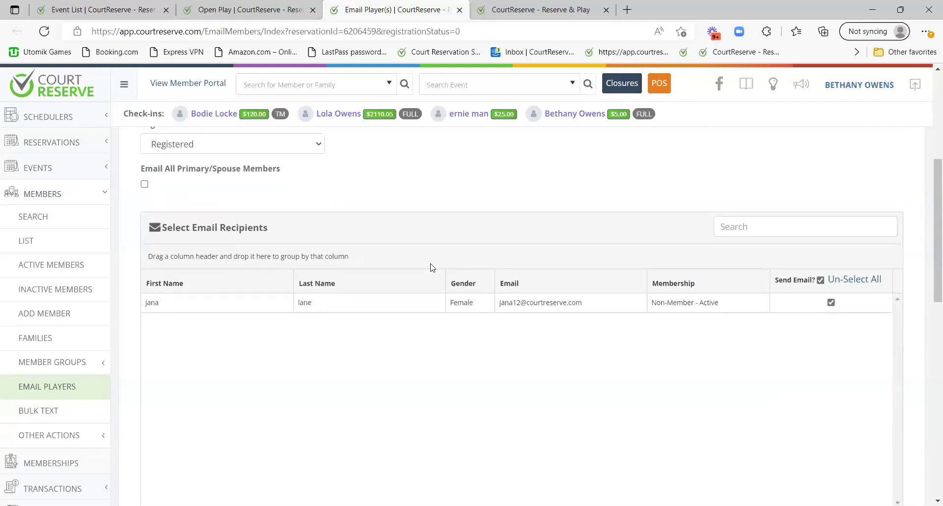
{"action": "scroll", "coordinate": [423, 261], "scroll_direction": "up", "scroll_amount": 1}
{"action": "left_click", "coordinate": [305, 212]}
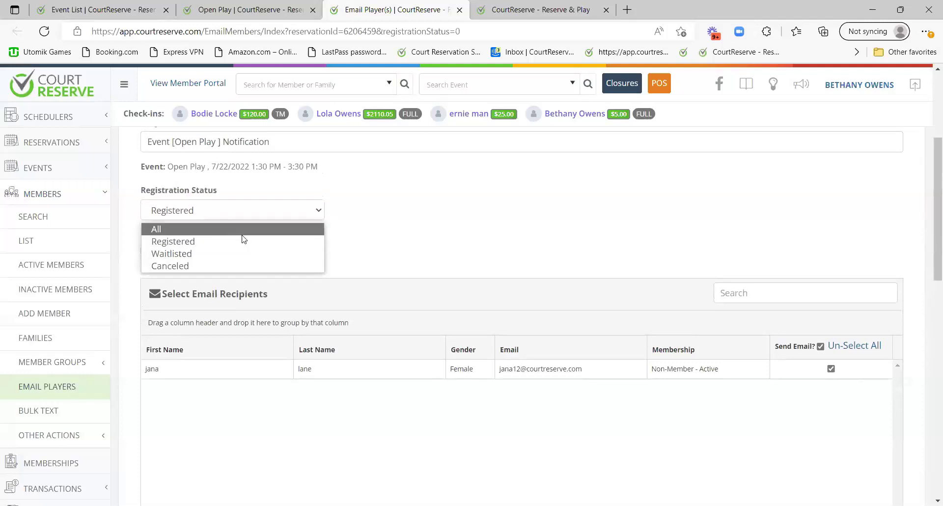
{"action": "left_click", "coordinate": [474, 246]}
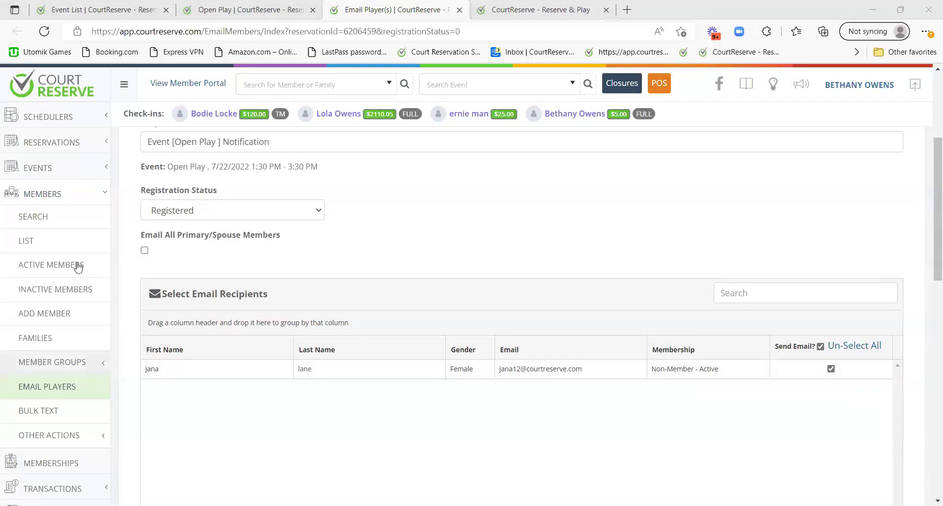
Leave the player email form and open the settings overview
{"action": "left_click", "coordinate": [64, 302]}
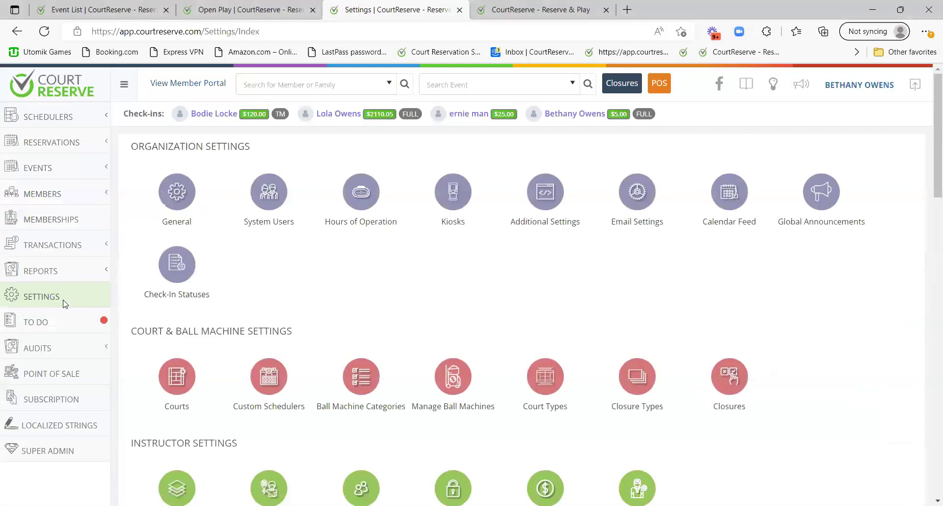